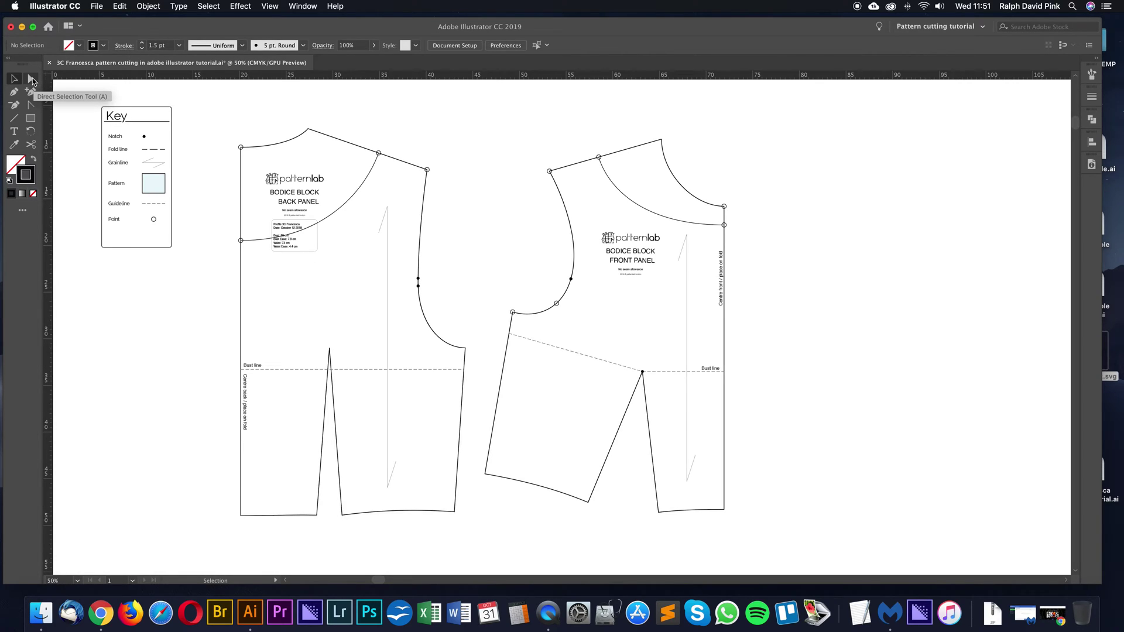
Draw a square below the Key box with the Rectangle tool
click(32, 79)
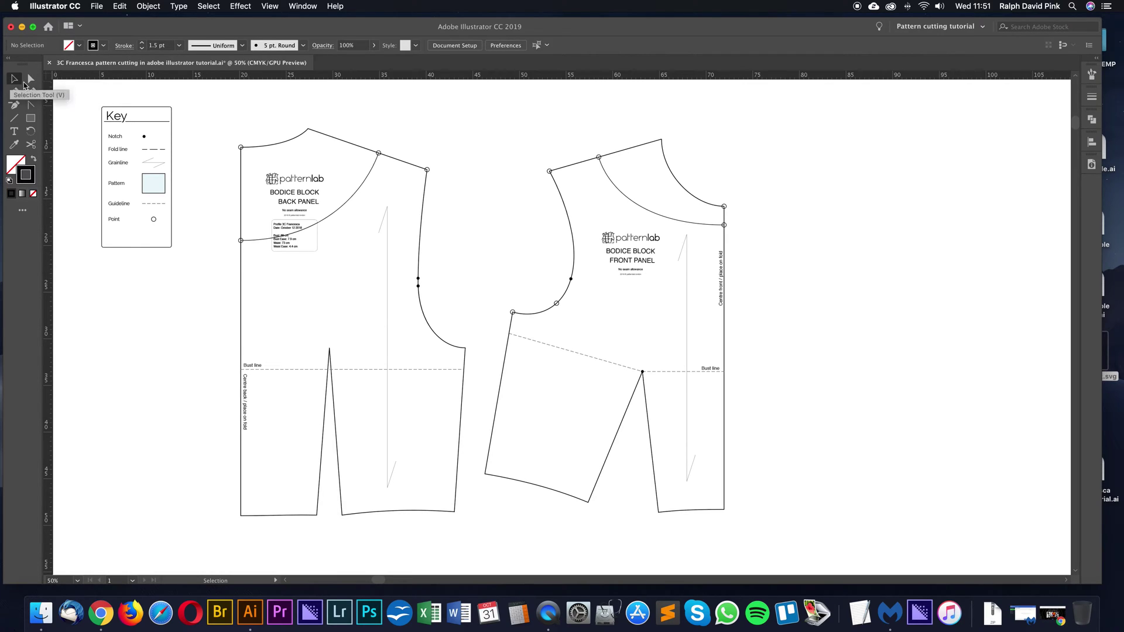
key(v)
key(a)
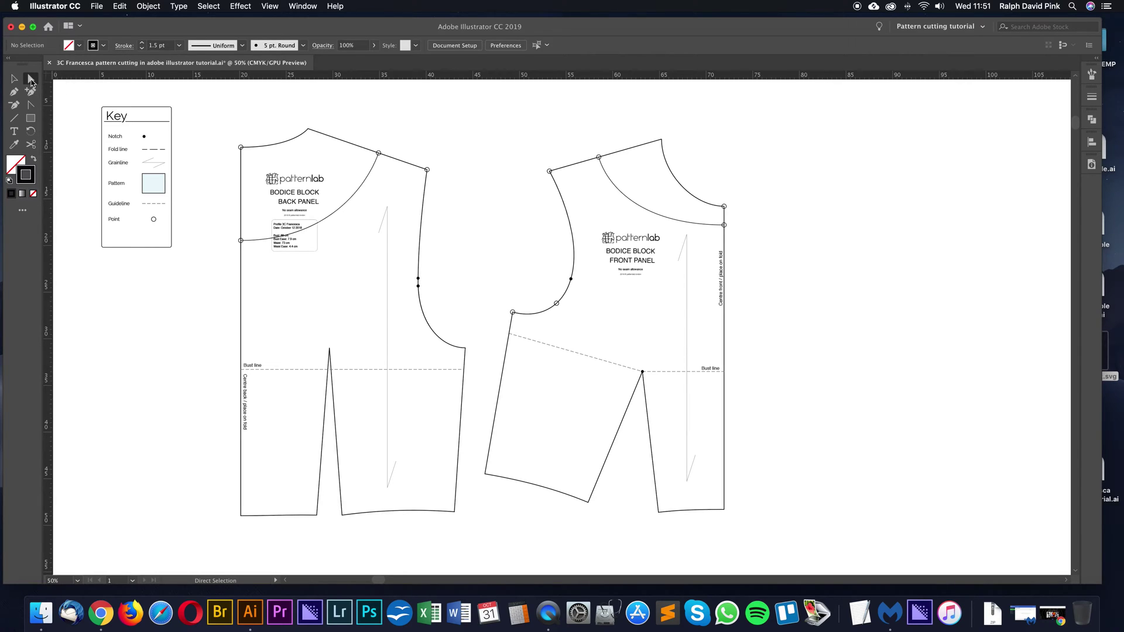
click(31, 119)
drag(102, 275, 174, 347)
Give the square the key's light-blue Pattern swatch fill using the Eyedropper
key(v)
click(194, 305)
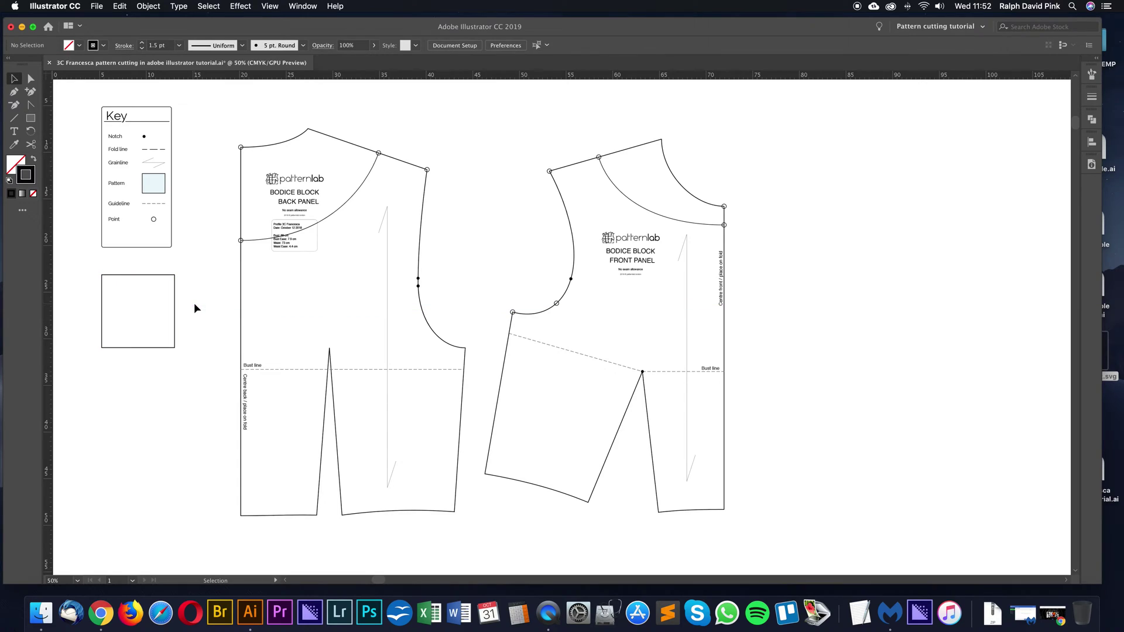
click(173, 283)
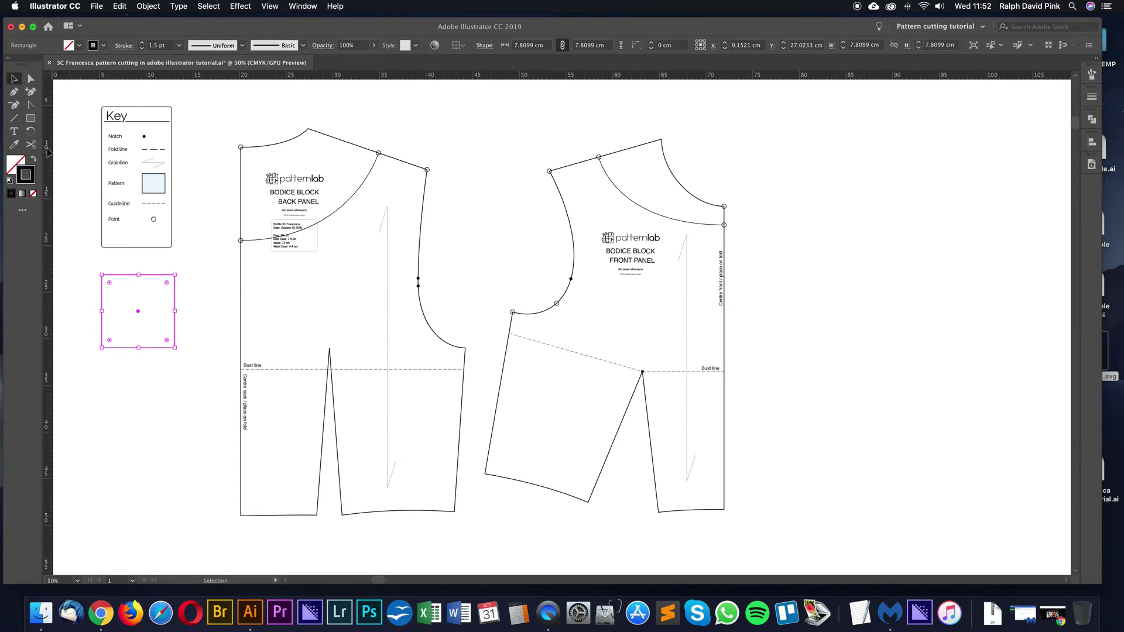
click(14, 144)
click(154, 183)
key(v)
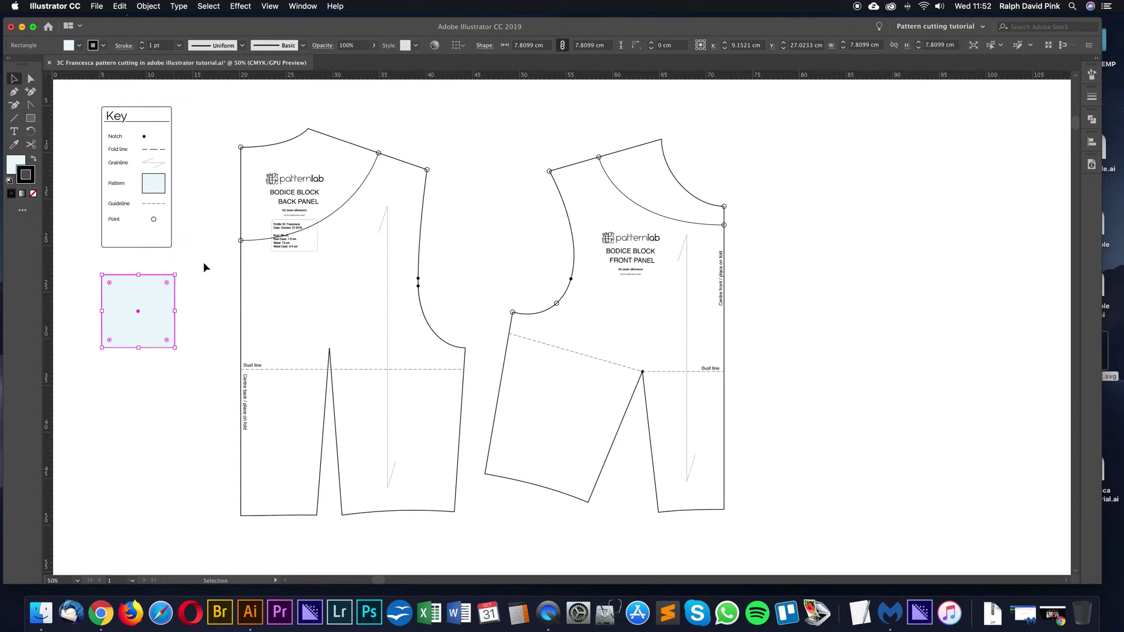
click(204, 267)
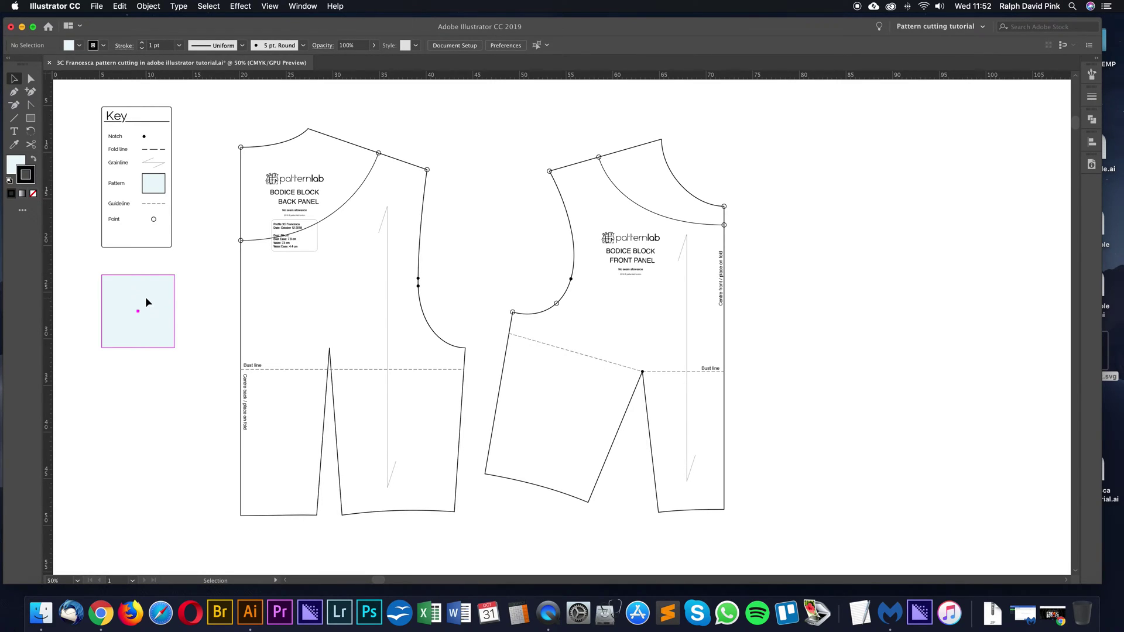
Move the light-blue square out from under the key toward the back bodice panel
click(146, 299)
click(195, 288)
click(175, 277)
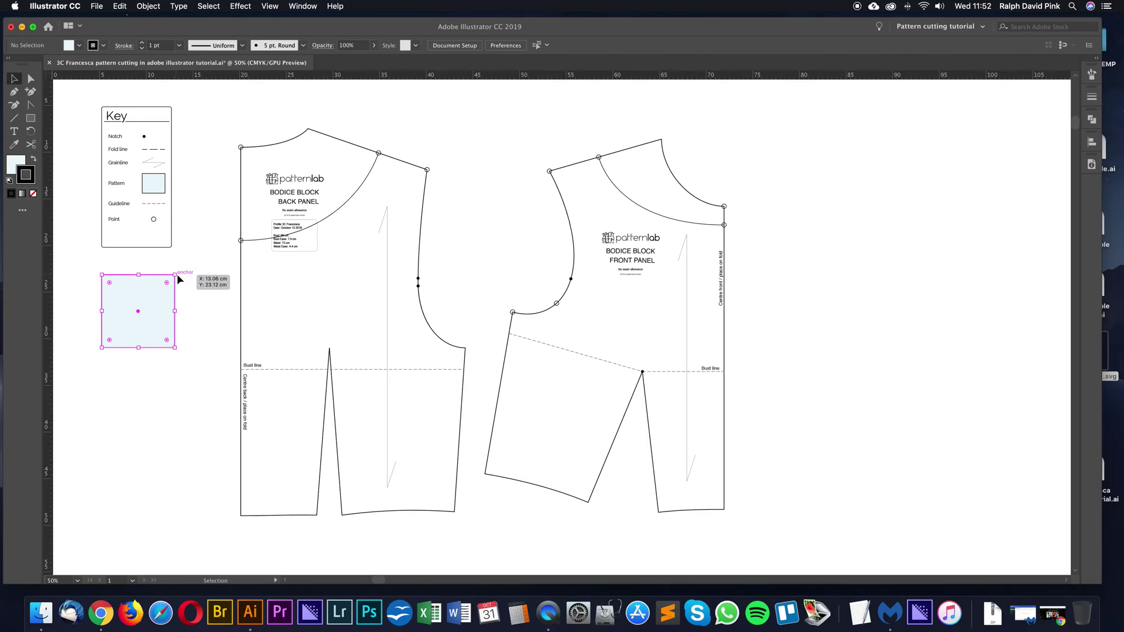
click(194, 302)
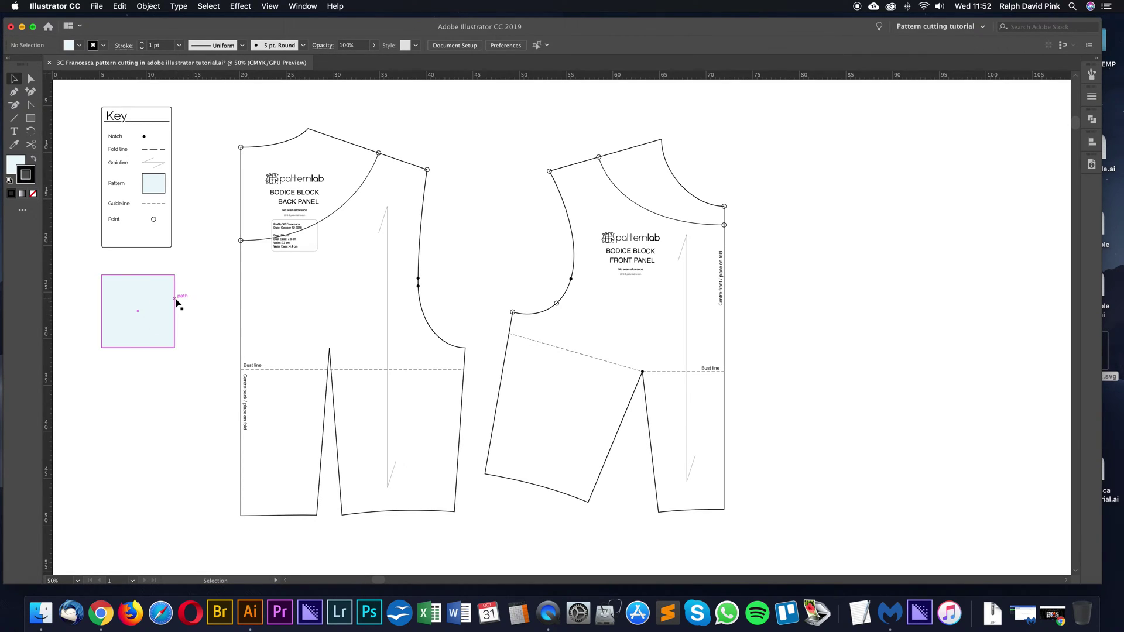
click(175, 301)
click(196, 311)
click(147, 304)
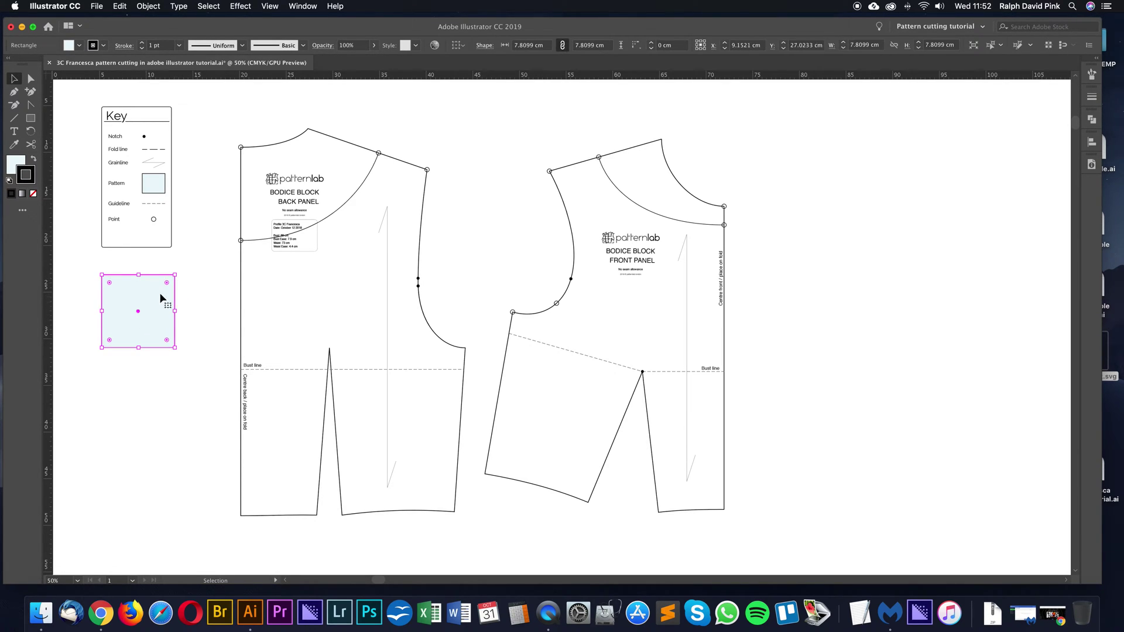
click(196, 294)
click(154, 301)
mouse_move(154, 300)
mouse_down()
mouse_move(146, 368)
mouse_move(184, 394)
mouse_move(150, 303)
mouse_up()
drag(170, 312, 143, 393)
drag(145, 384, 187, 319)
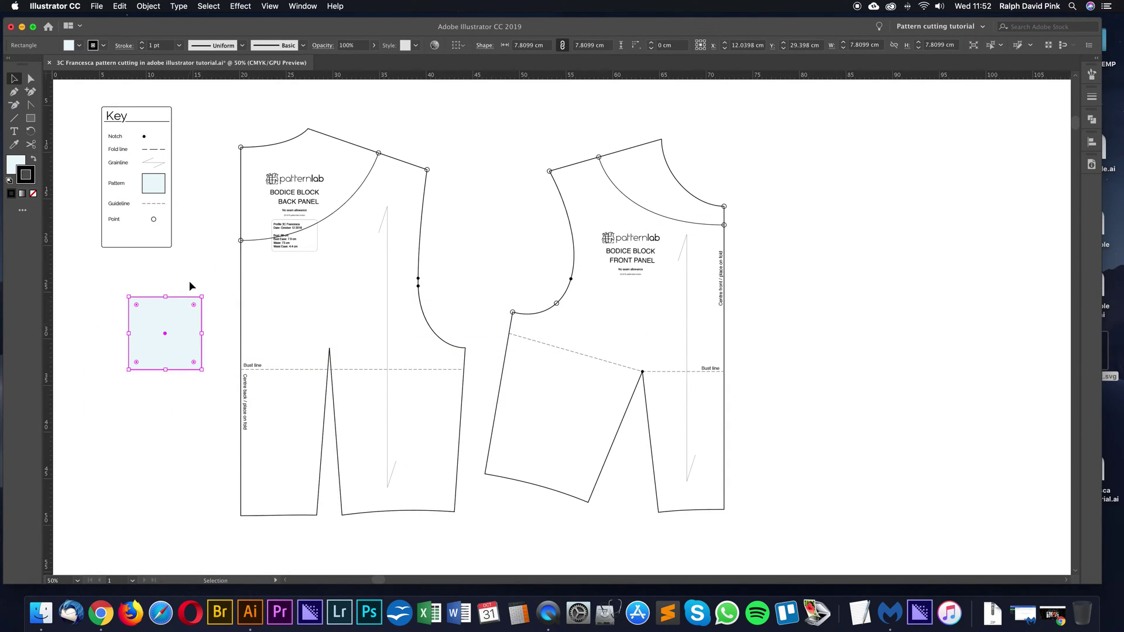
Drag the square's top edge and corner points into an irregular quadrilateral with a slanted top
click(190, 279)
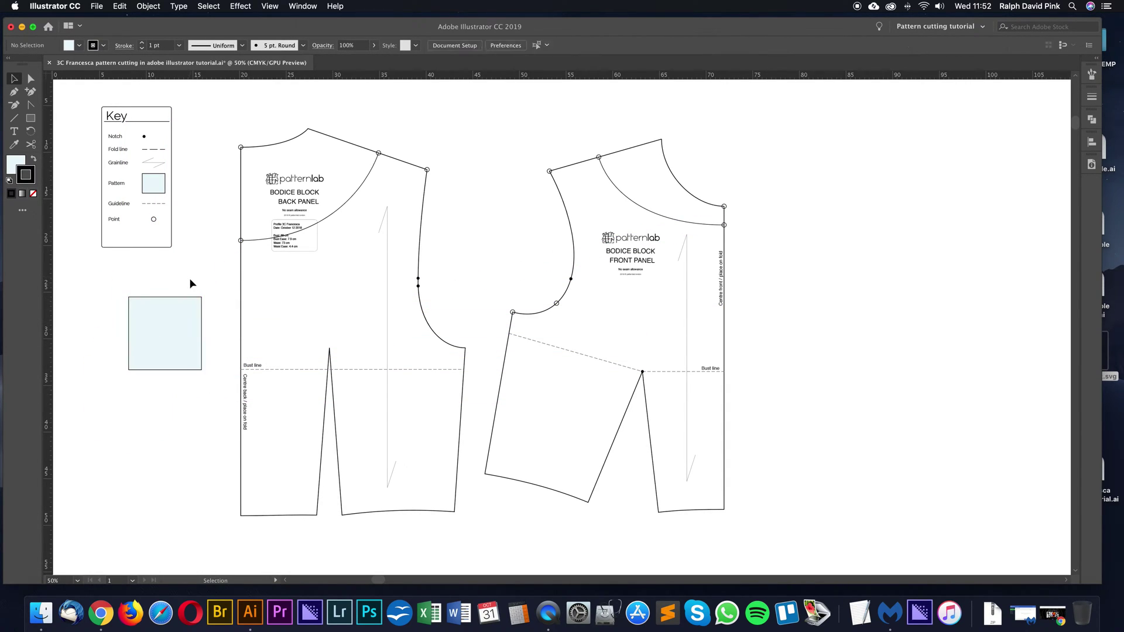
click(31, 78)
click(155, 296)
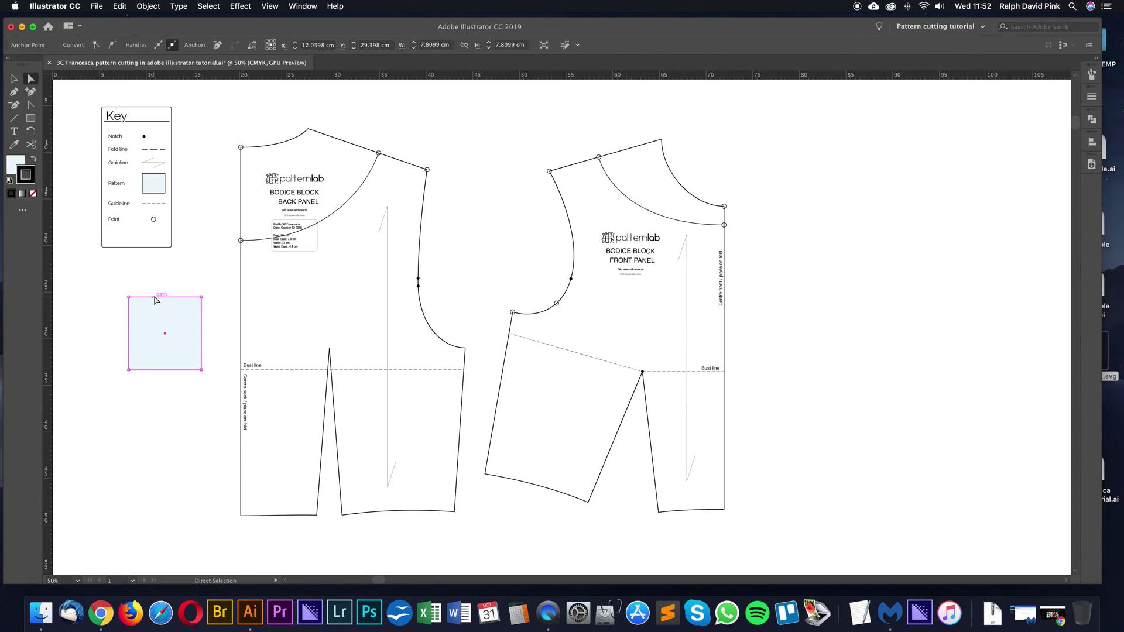
click(173, 286)
click(169, 297)
mouse_move(164, 300)
mouse_down()
mouse_move(196, 266)
mouse_move(154, 306)
mouse_move(251, 310)
mouse_move(173, 297)
mouse_move(174, 284)
mouse_move(210, 311)
mouse_move(171, 281)
mouse_up()
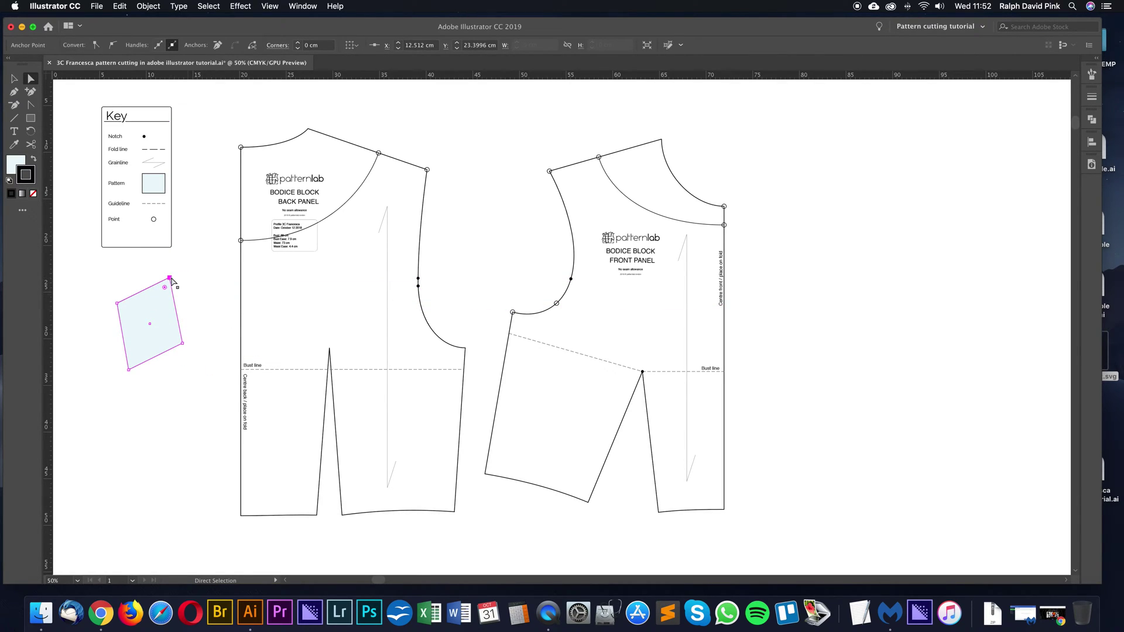
drag(168, 281, 199, 293)
drag(183, 344, 199, 385)
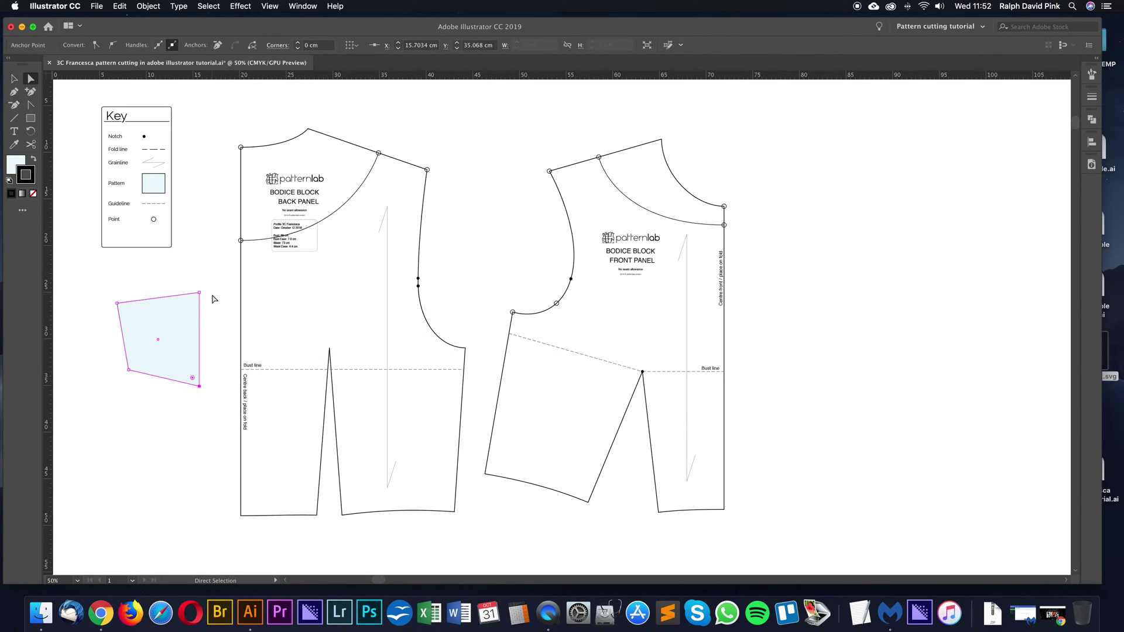
Move the reshaped blue piece up and to the left
click(213, 299)
click(14, 78)
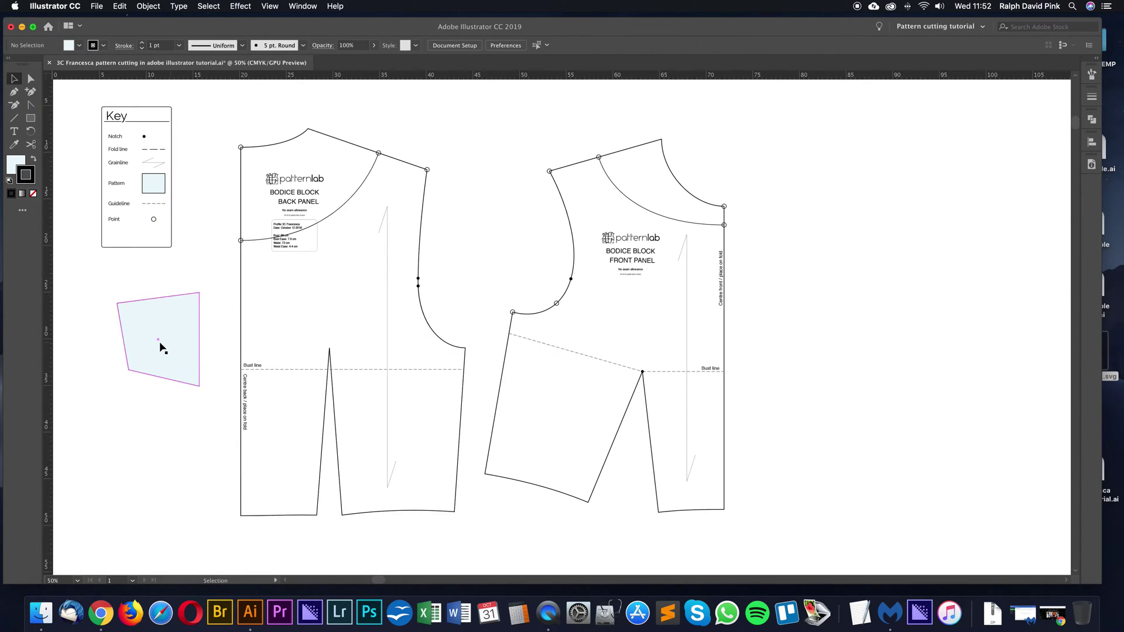
click(178, 328)
mouse_move(178, 328)
mouse_down()
mouse_move(161, 308)
mouse_move(145, 342)
mouse_move(191, 294)
mouse_move(164, 316)
mouse_move(146, 282)
mouse_move(130, 324)
mouse_move(163, 317)
mouse_up()
click(195, 309)
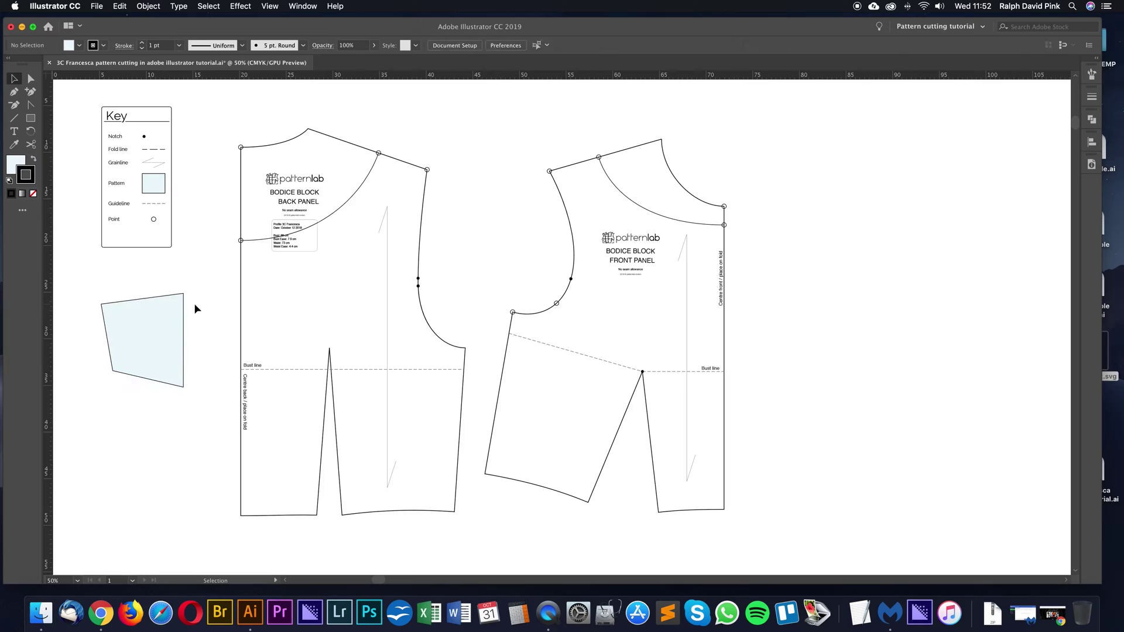
Paste a copy of the key's Point circle and drag it beside the Key box
click(156, 185)
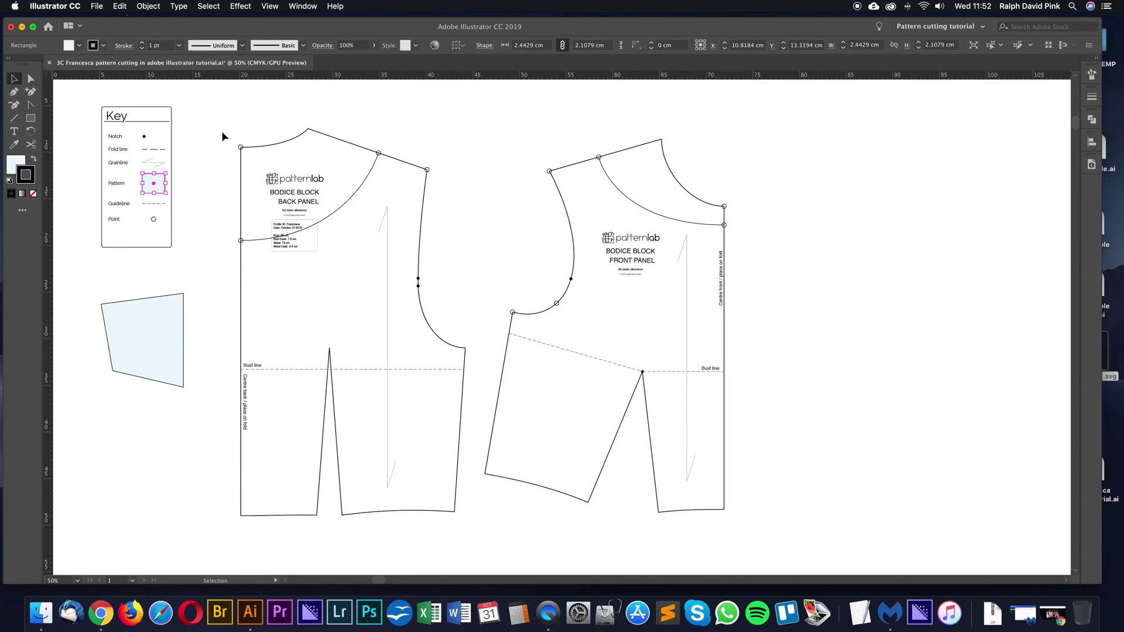
click(223, 133)
click(239, 147)
click(220, 153)
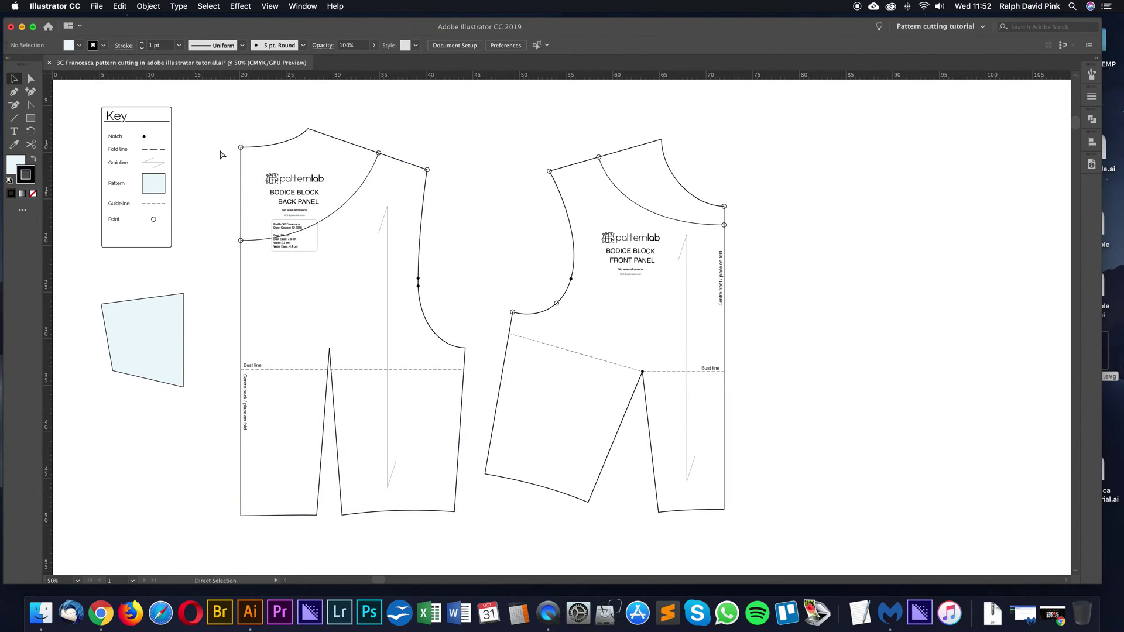
key(a)
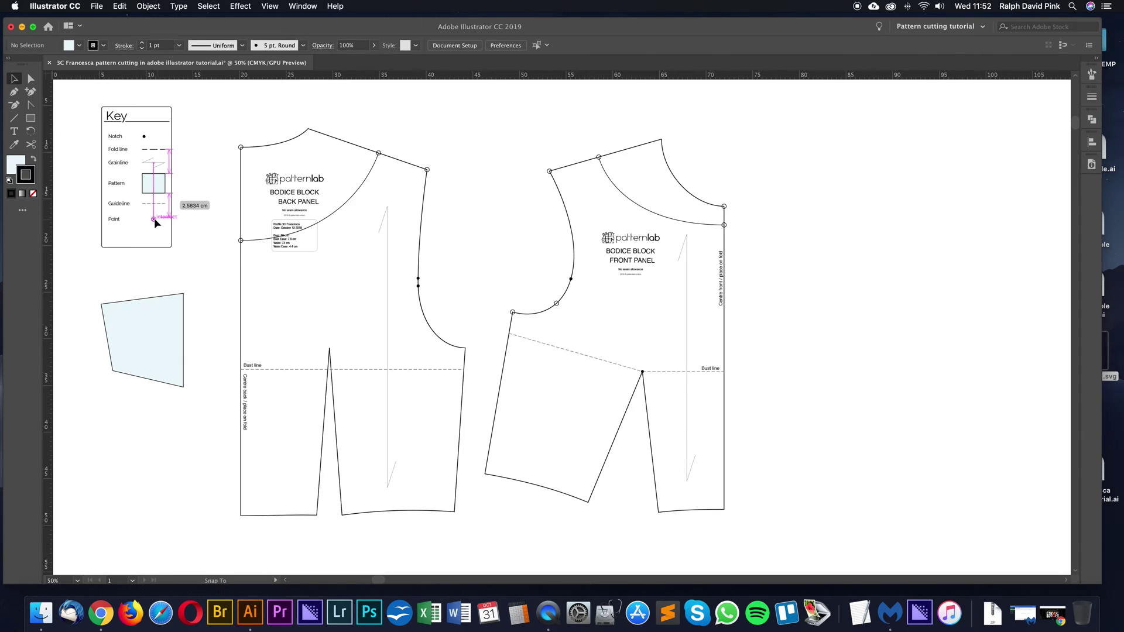
click(153, 220)
key(super+v)
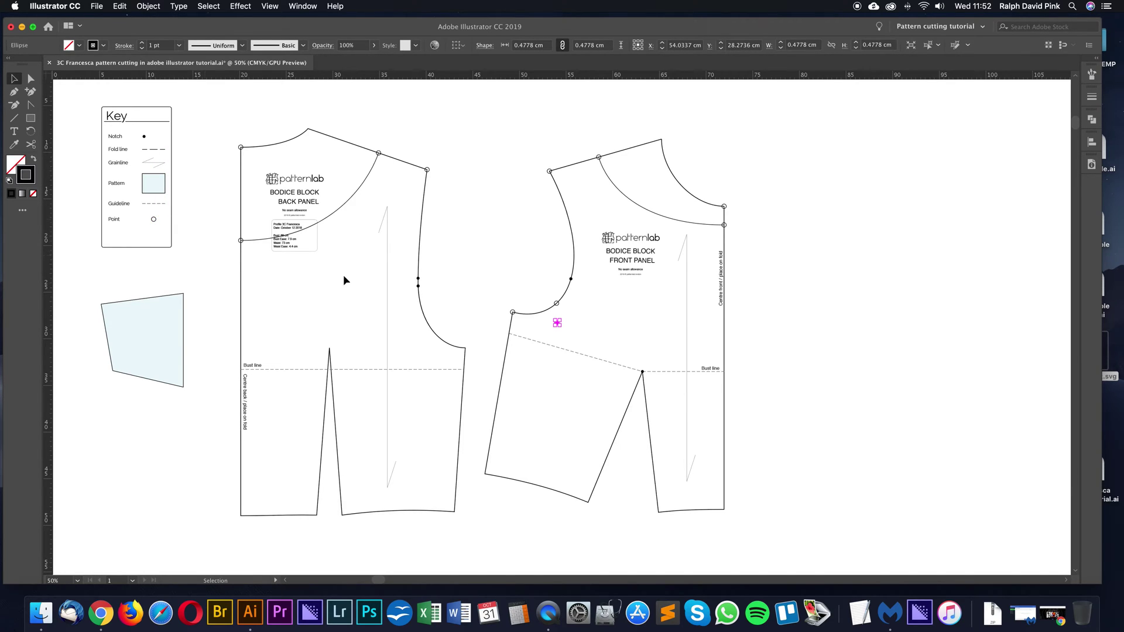
drag(564, 321, 219, 269)
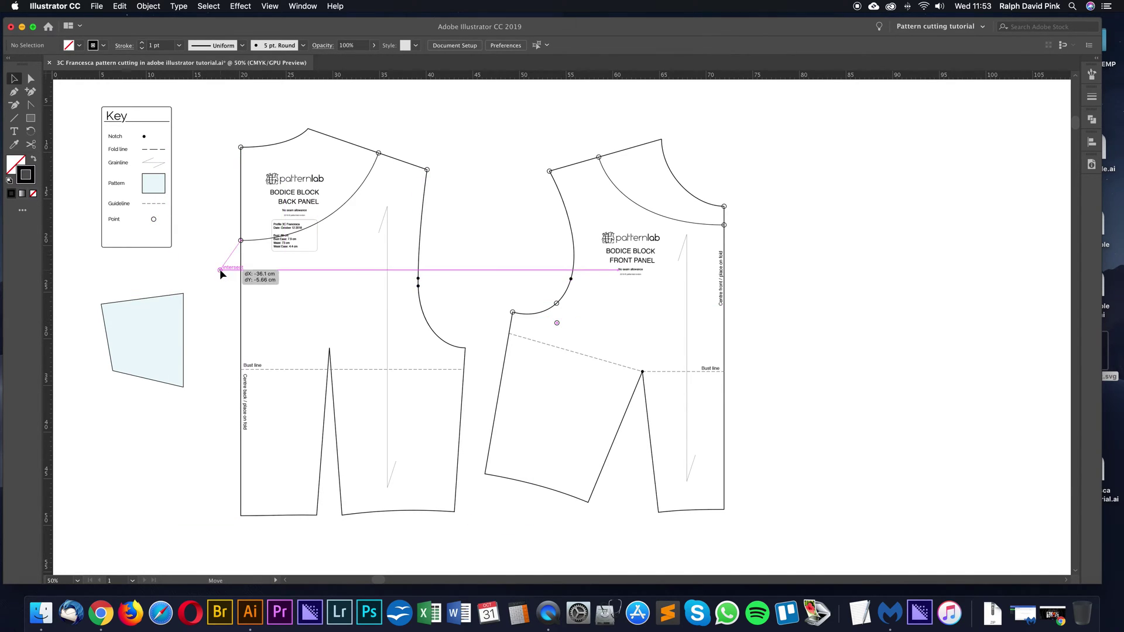
Reposition the point circle copy up between the key and the back panel
key(super+equal)
drag(429, 295, 322, 300)
click(412, 316)
drag(427, 331, 354, 332)
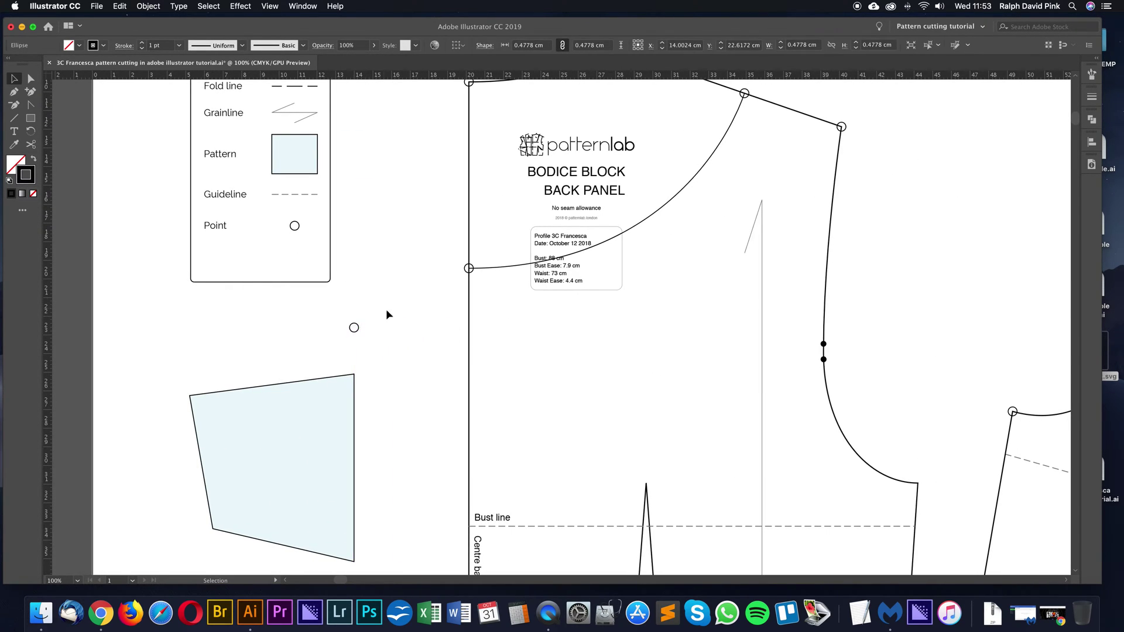
scroll(375, 316, right, 5)
scroll(374, 316, up, 2)
drag(240, 361, 394, 313)
click(269, 320)
click(32, 82)
click(281, 345)
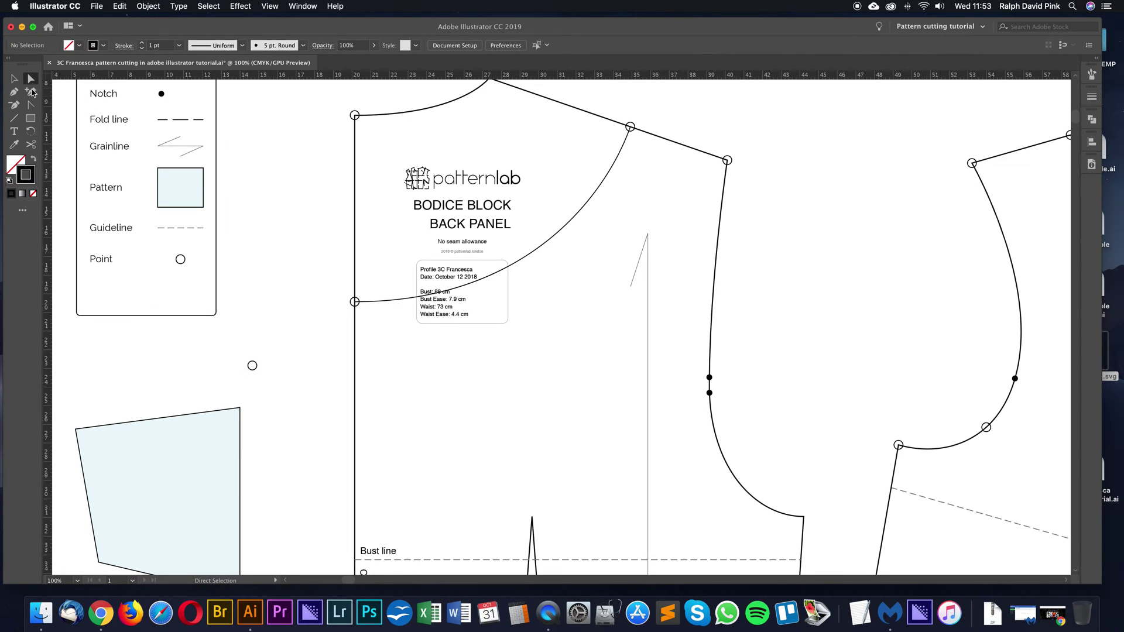
key(v)
drag(256, 371, 306, 252)
Adjust the handle of the back panel's curved neckline segment
key(a)
click(521, 259)
mouse_move(582, 303)
mouse_down()
mouse_move(549, 280)
mouse_move(578, 303)
mouse_up()
click(233, 376)
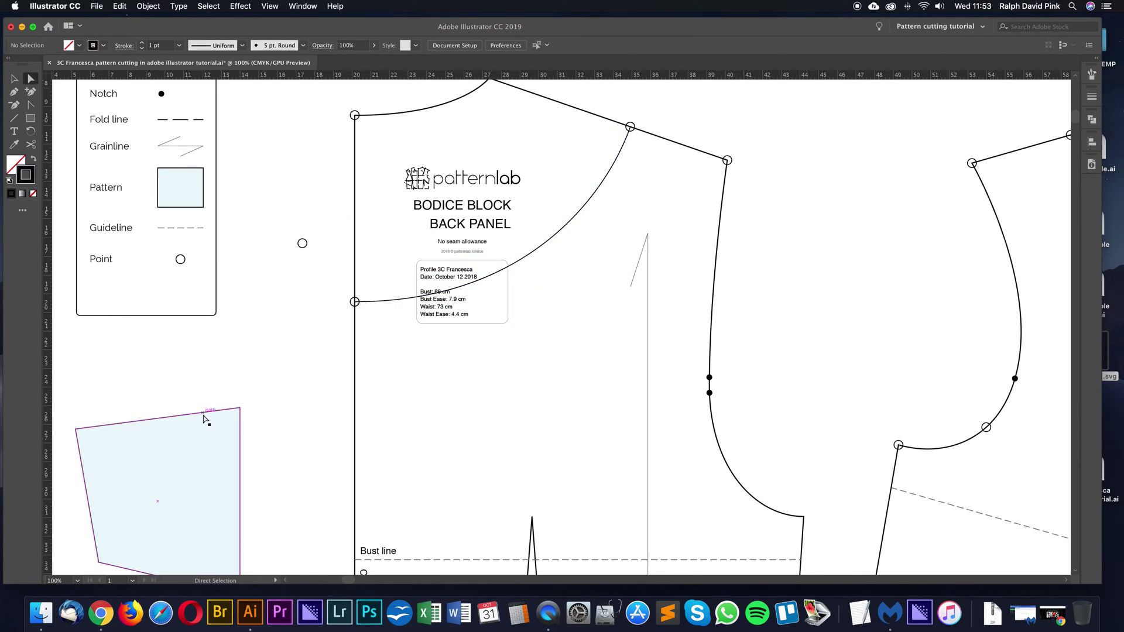
Try moving the back panel's shoulder line and corner point, undoing each edit
drag(206, 419, 256, 367)
scroll(514, 275, up, 5)
scroll(514, 275, right, 5)
click(514, 268)
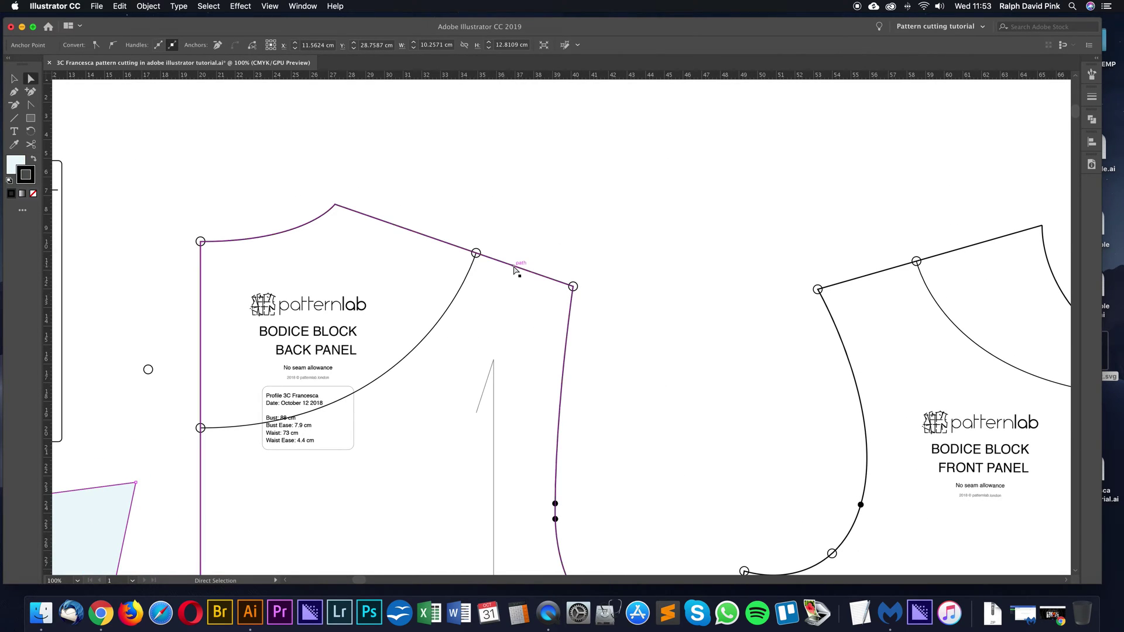
drag(514, 269, 574, 177)
key(super+z)
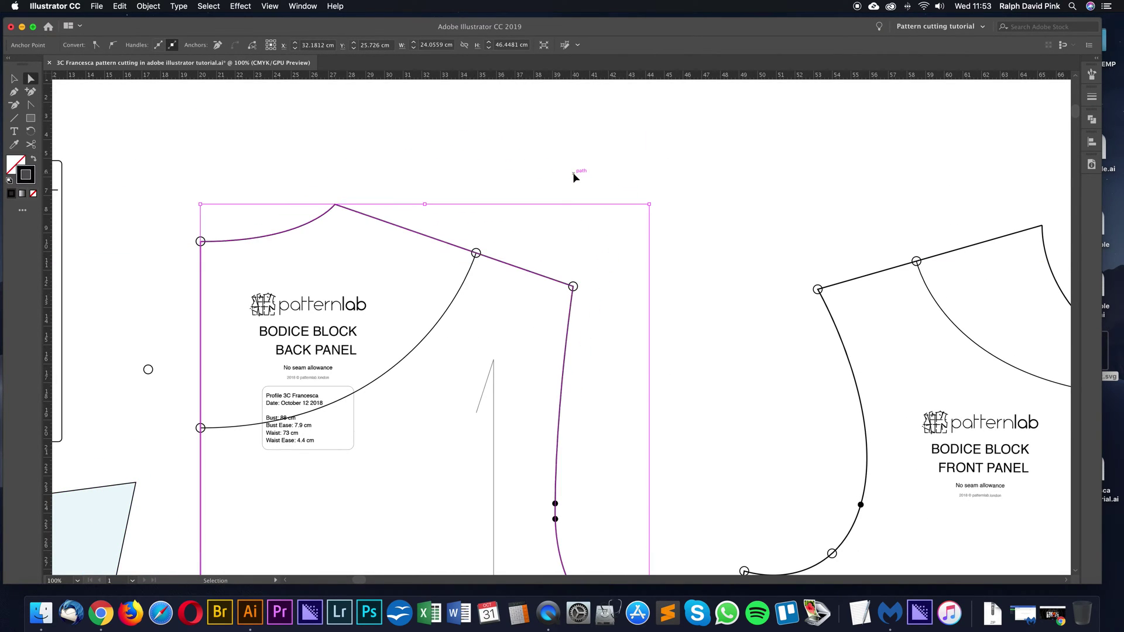
click(609, 281)
drag(572, 286, 522, 270)
key(super+z)
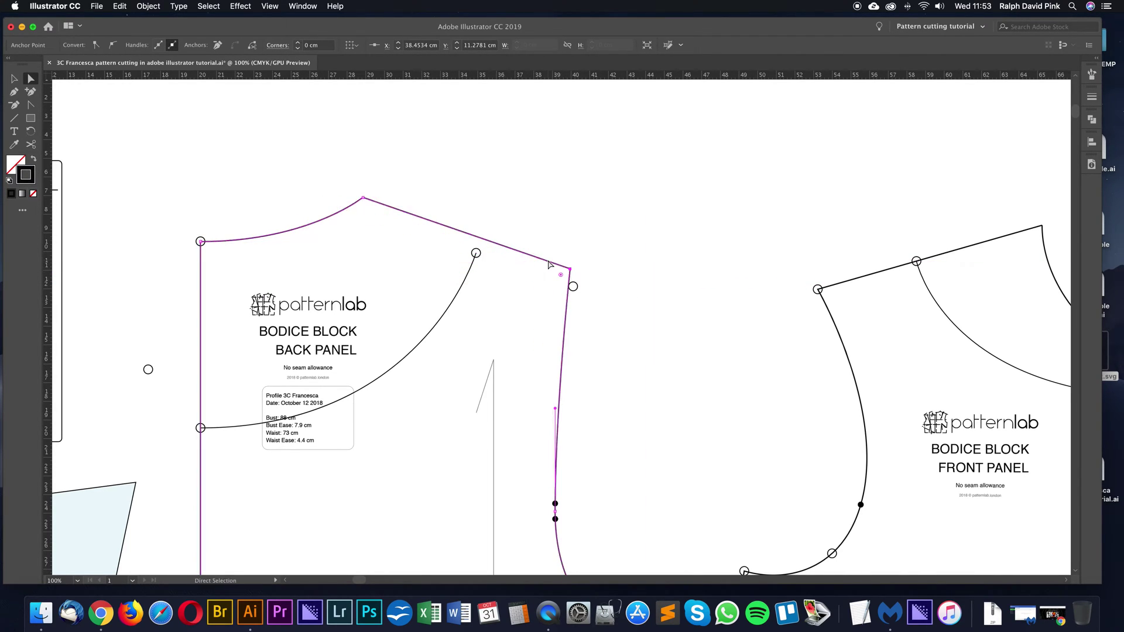
key(v)
key(super+z)
click(587, 256)
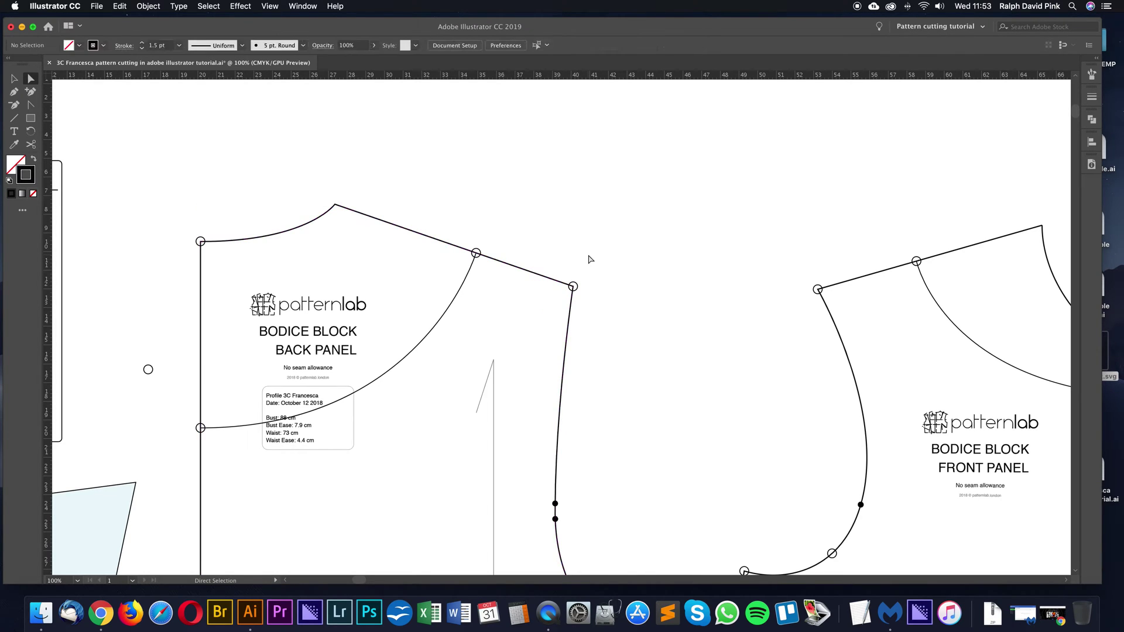
Delete the stray blue quadrilateral and the loose point circle
key(super+minus)
key(super+minus)
drag(593, 297, 594, 187)
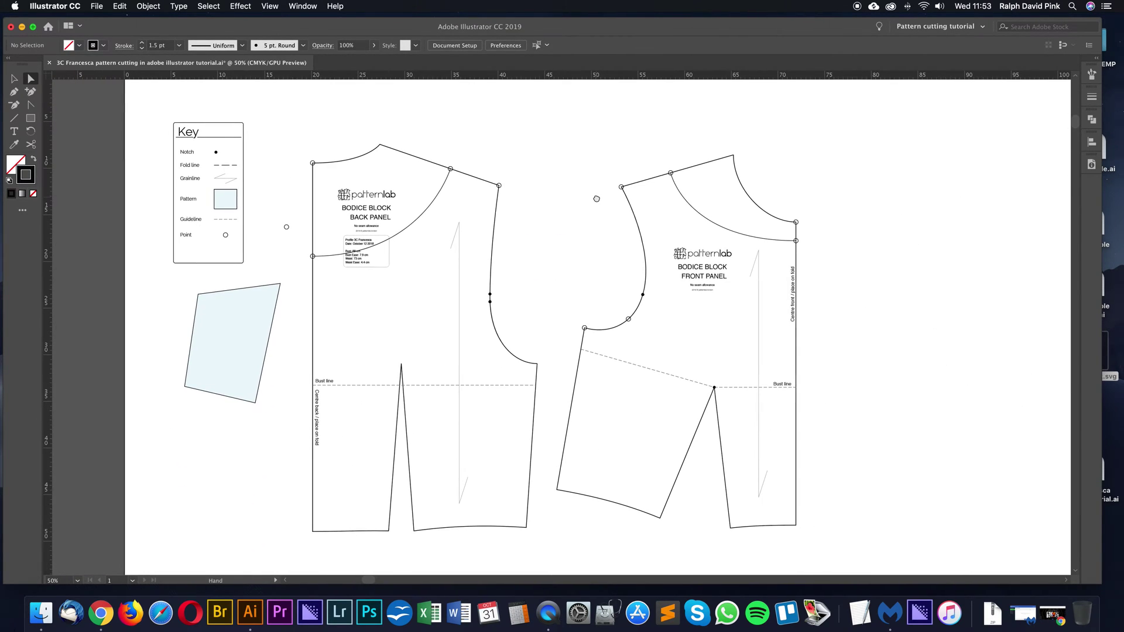
key(v)
click(233, 312)
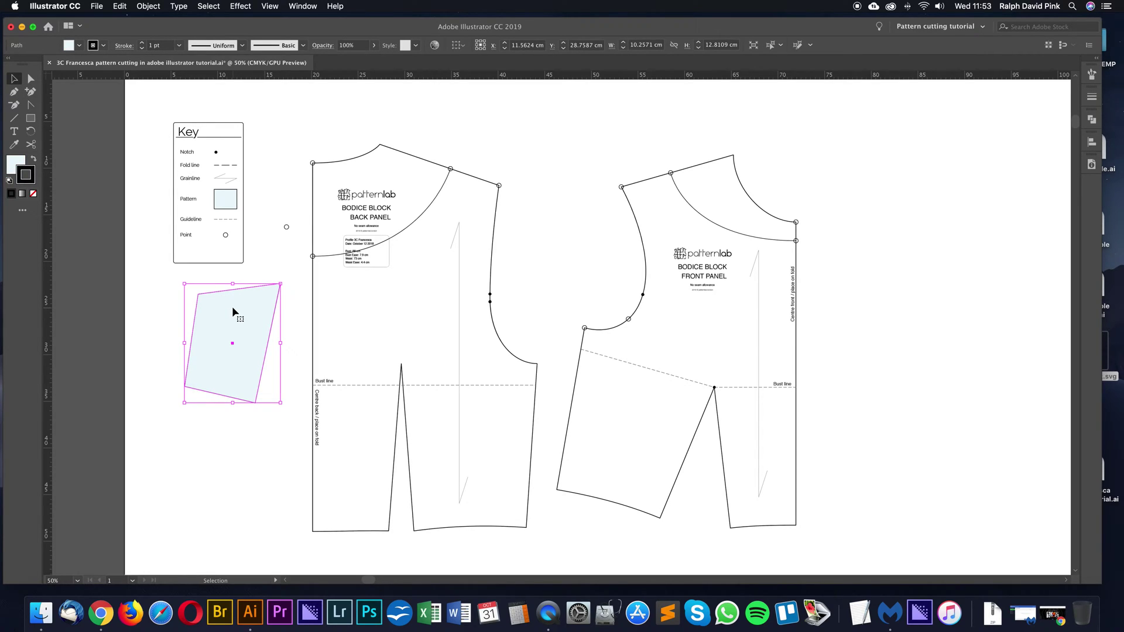
key(Delete)
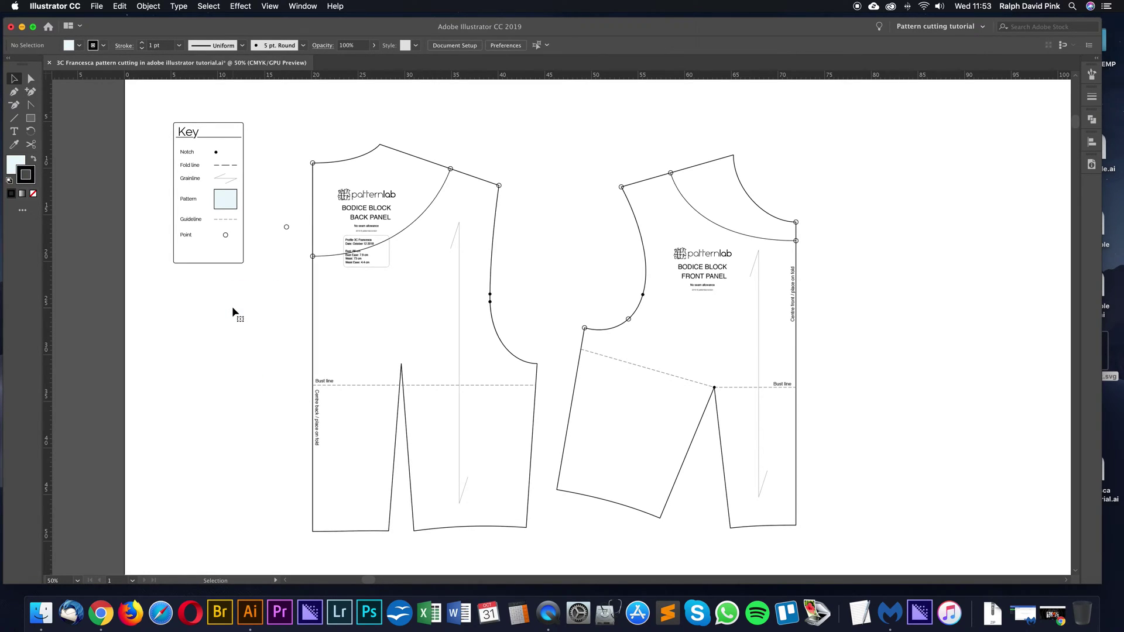
click(286, 227)
key(Delete)
drag(491, 274, 401, 280)
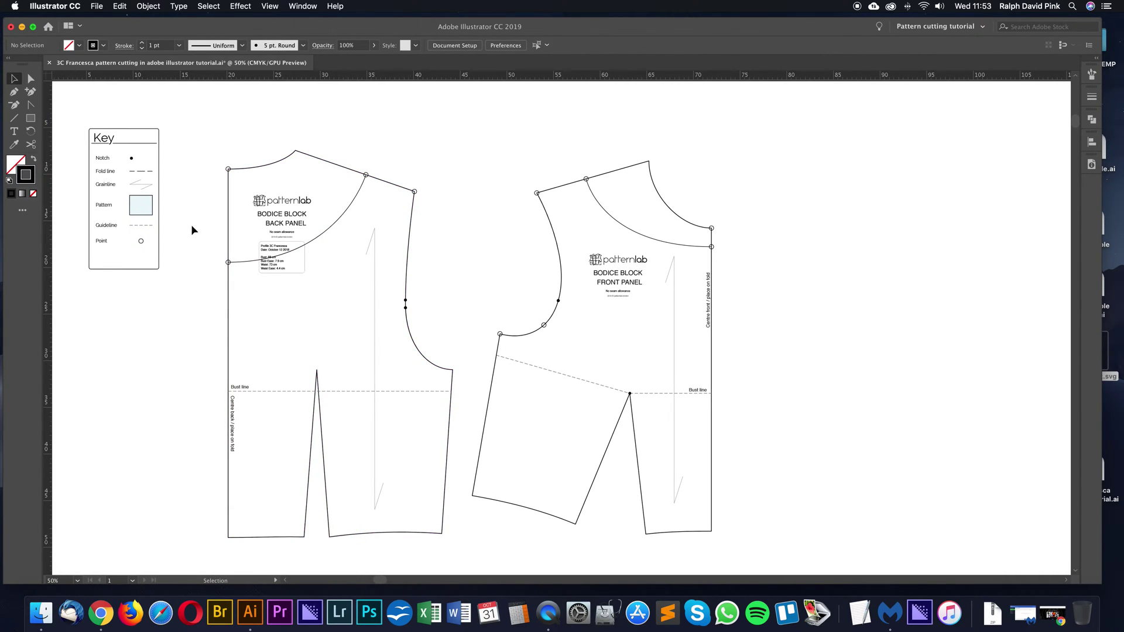
Ungroup the back bodice panel via Object > Ungroup, then nudge the front panel down-left
click(410, 254)
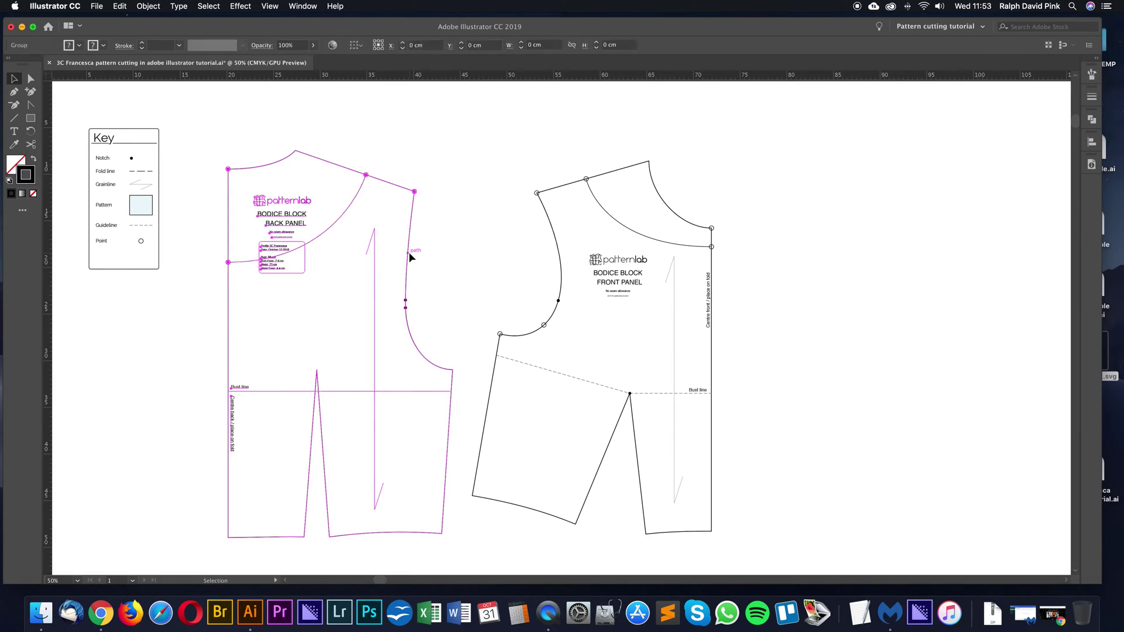
click(423, 254)
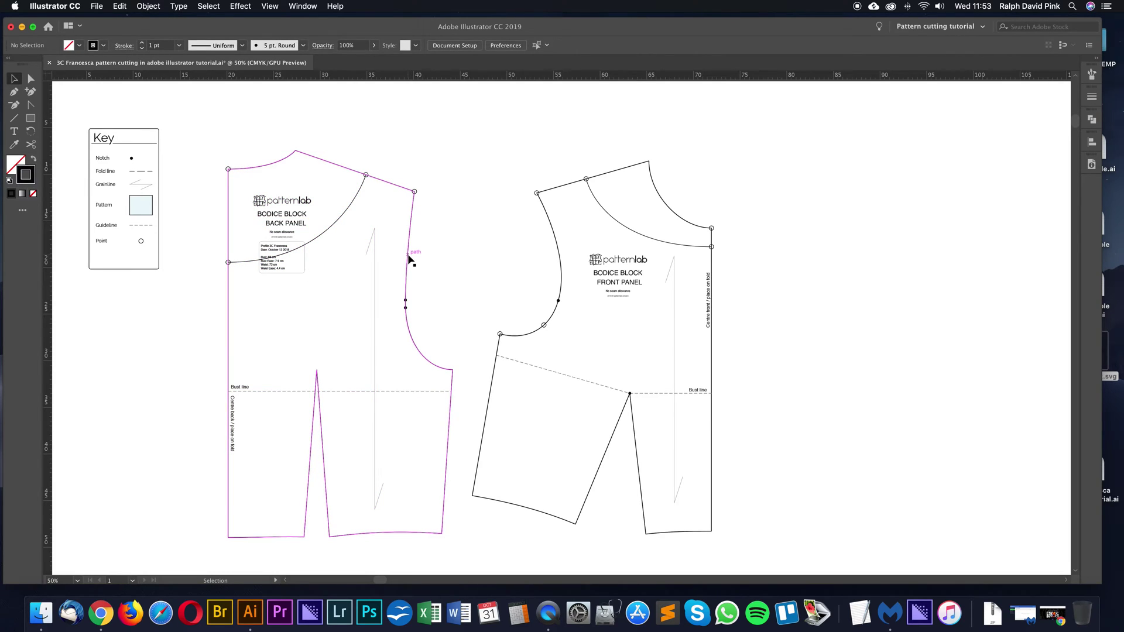
click(409, 257)
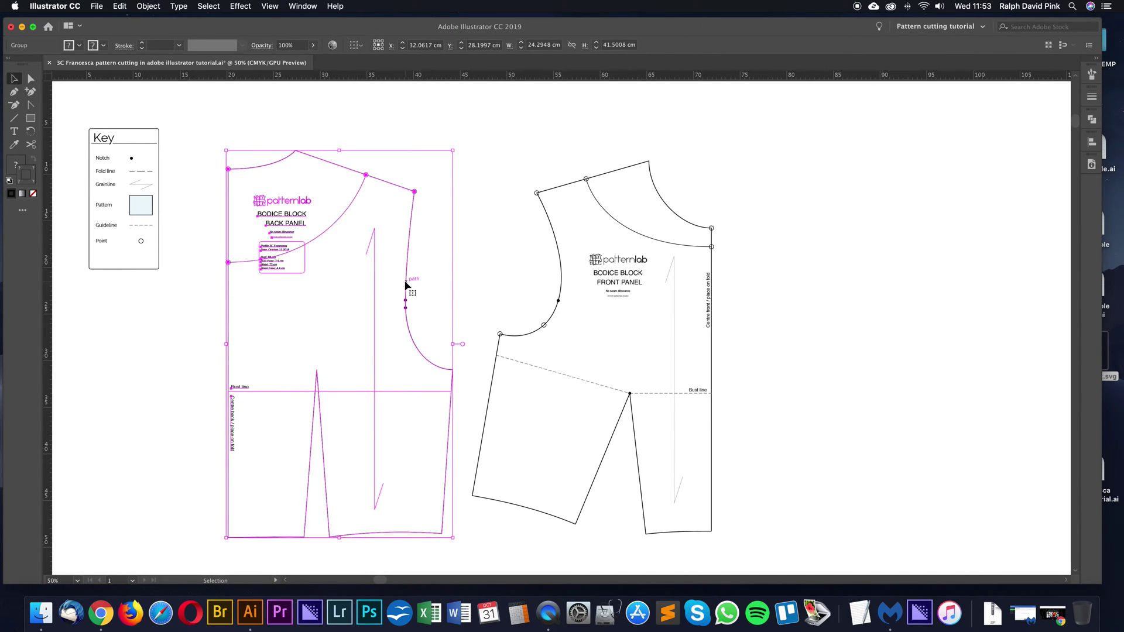
click(148, 6)
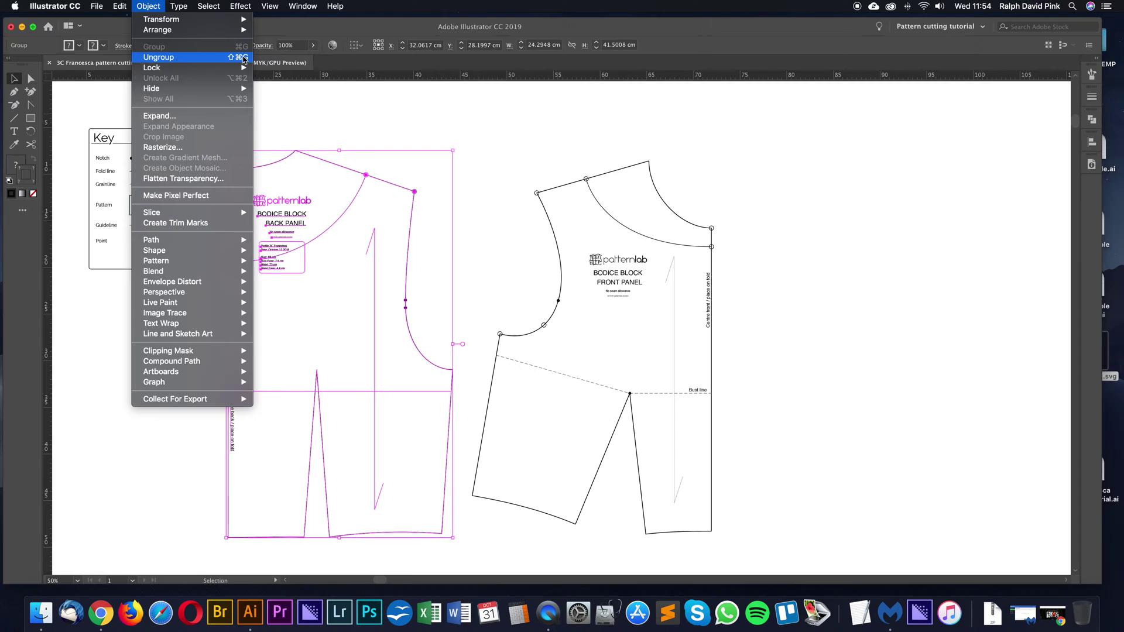
click(245, 59)
click(391, 180)
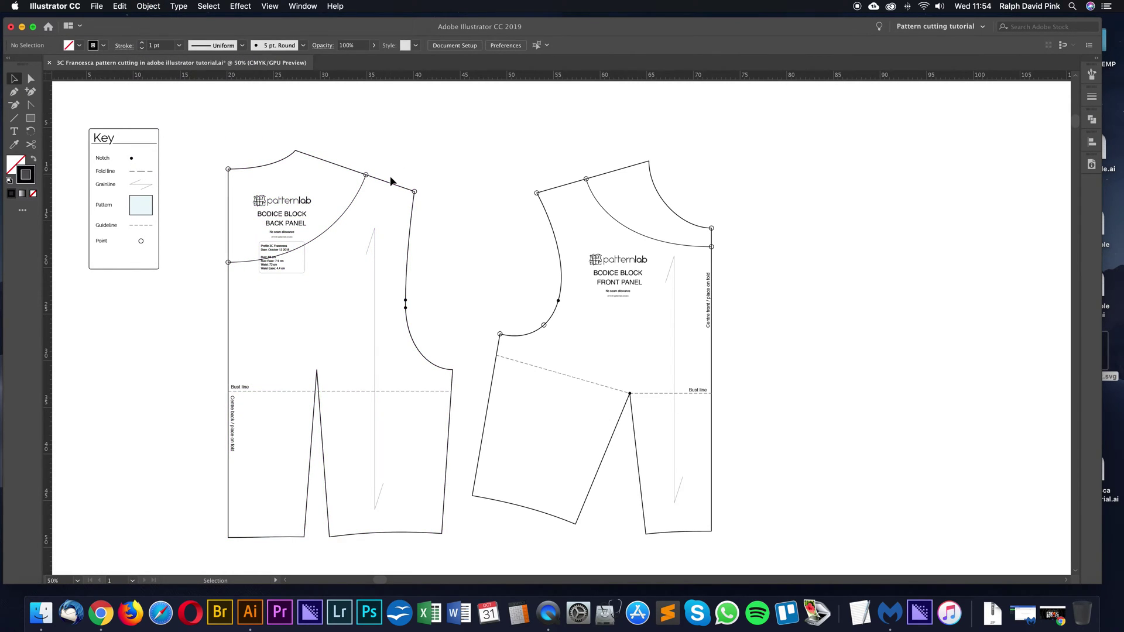
drag(556, 188, 553, 195)
drag(507, 236, 444, 209)
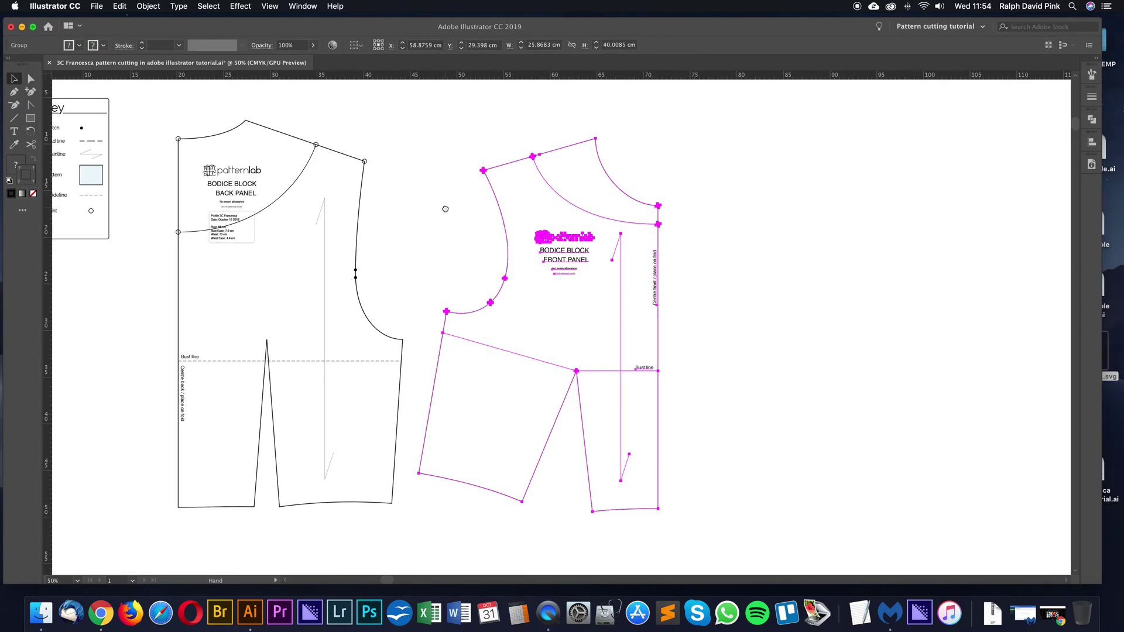
Move the front bodice panel group about 2 cm to the right
click(353, 175)
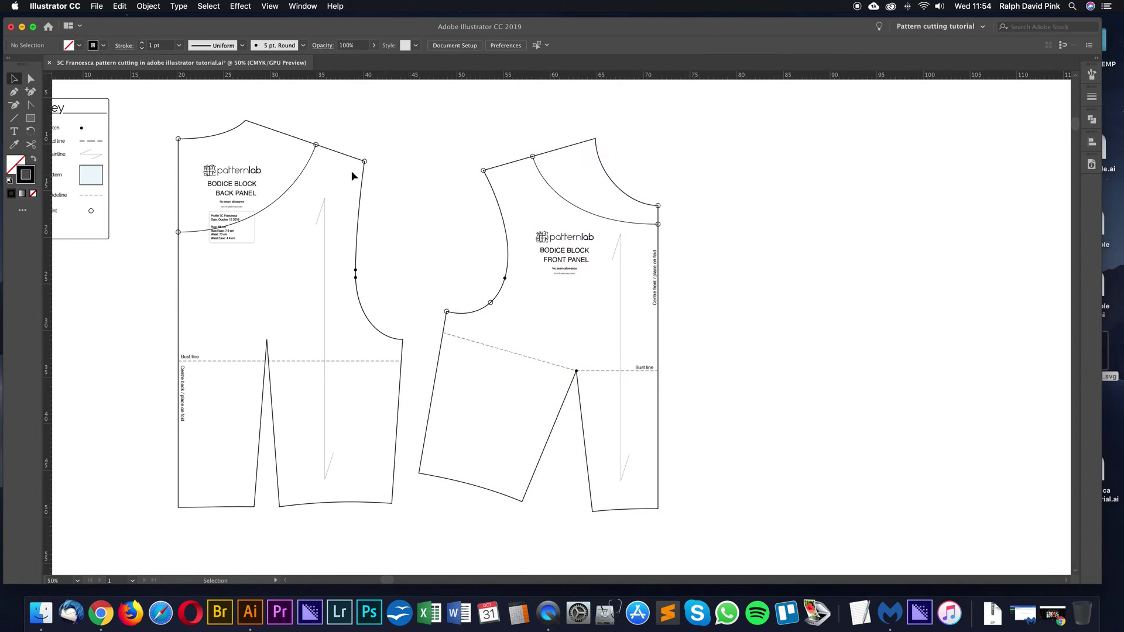
click(496, 192)
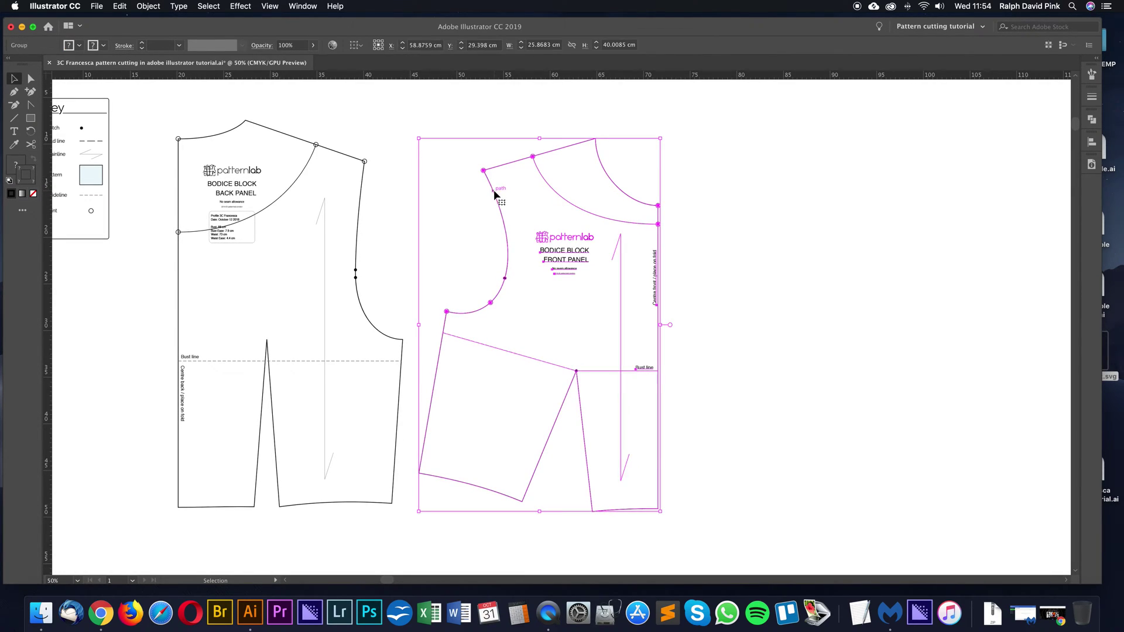
drag(498, 201, 504, 224)
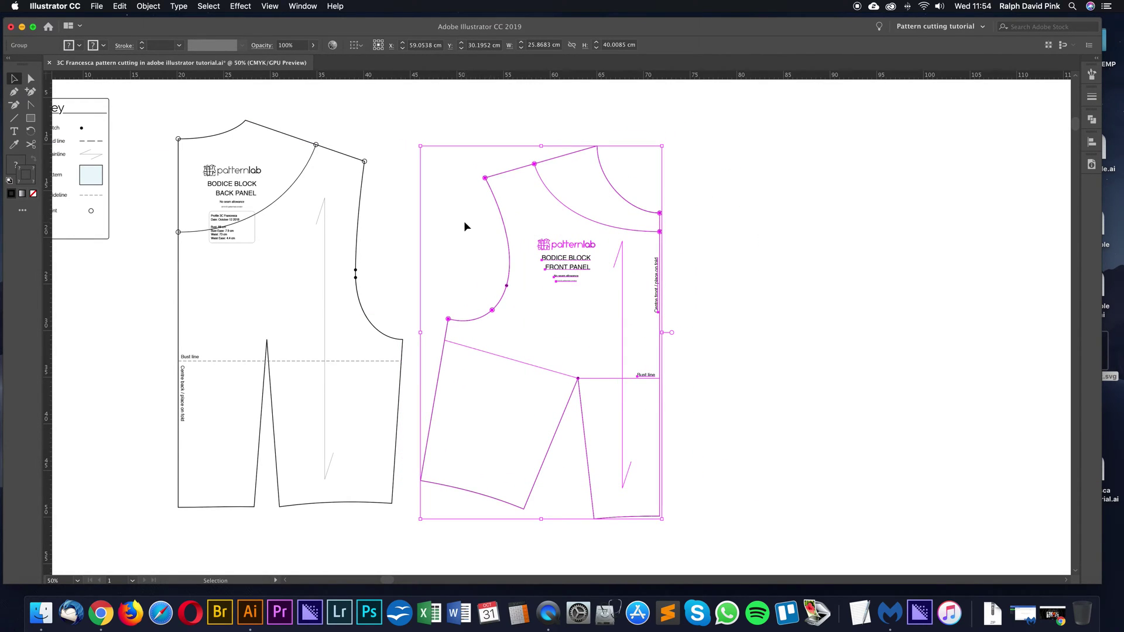
click(414, 232)
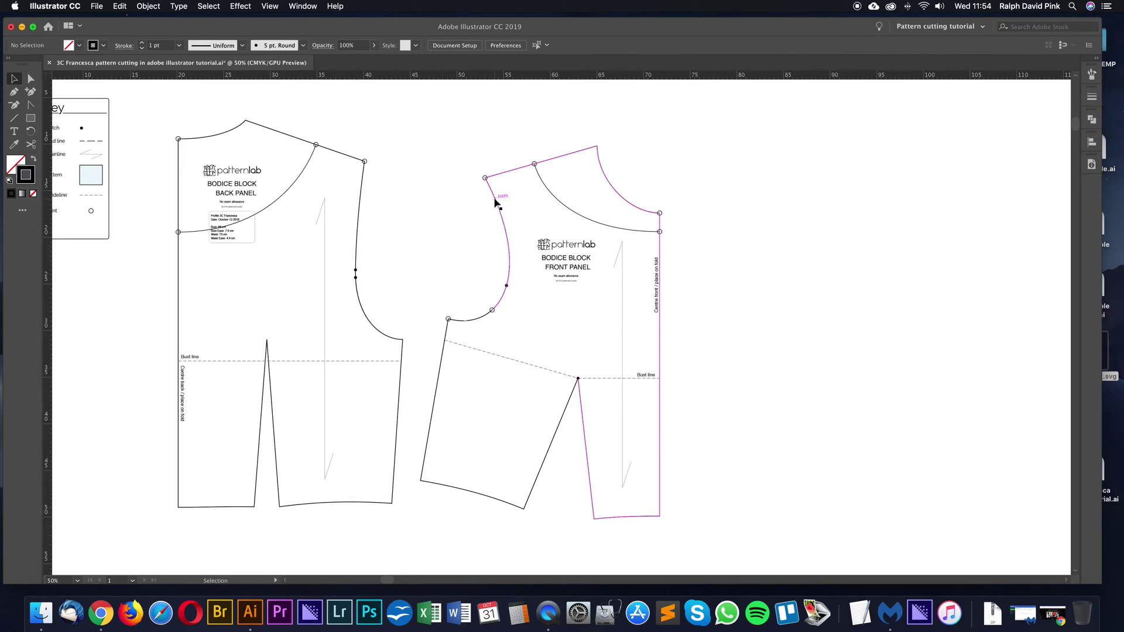
Trial-move the front panel's patternlab logo and text, then undo it
click(555, 247)
click(728, 247)
click(555, 247)
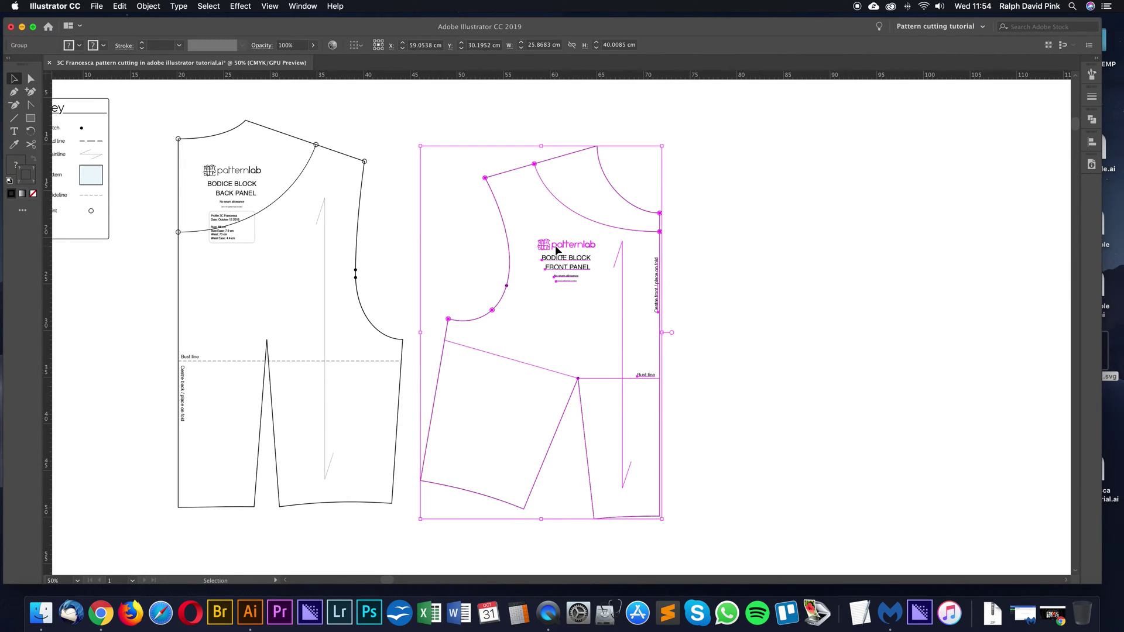
click(587, 216)
key(a)
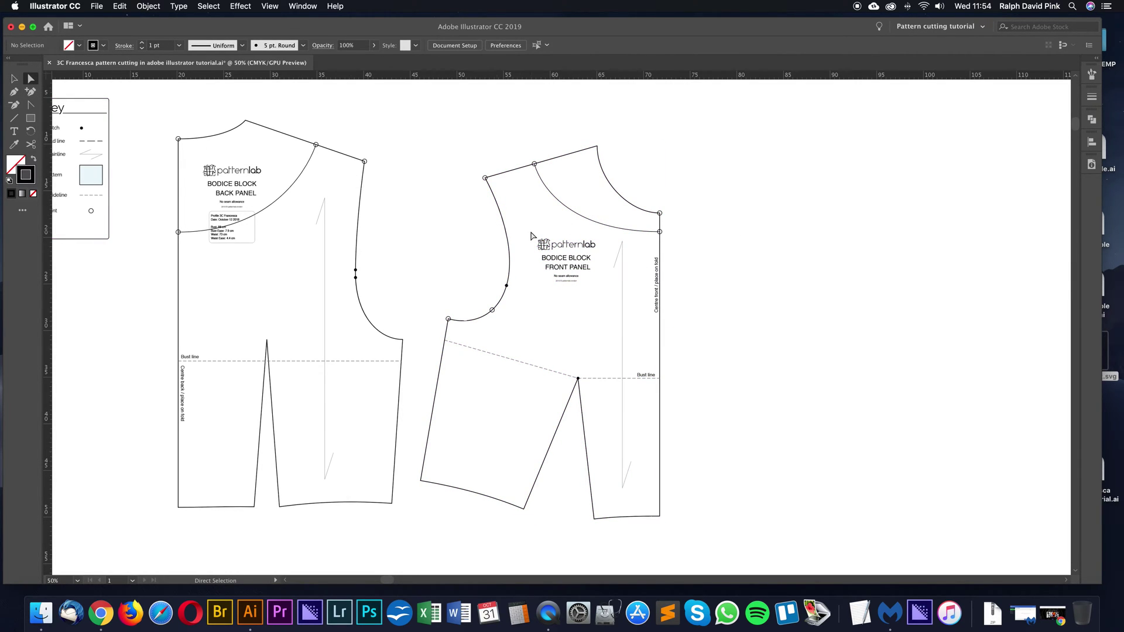
click(549, 249)
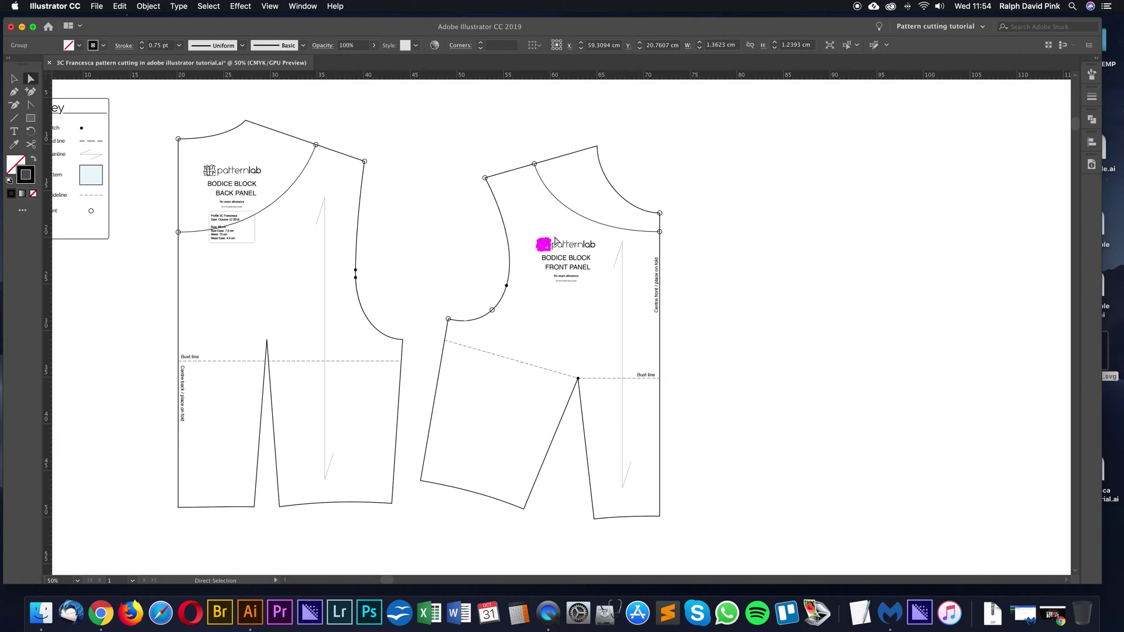
shift+click(581, 251)
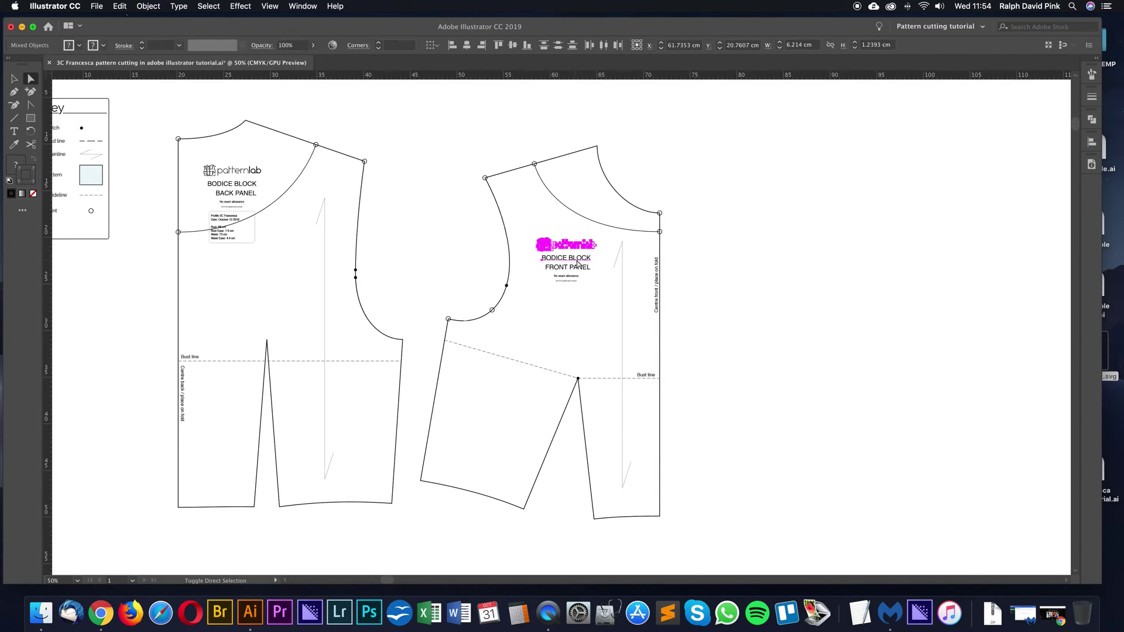
drag(587, 249, 729, 202)
key(ctrl+z)
Reselect the whole front panel group by its logo
click(529, 216)
key(v)
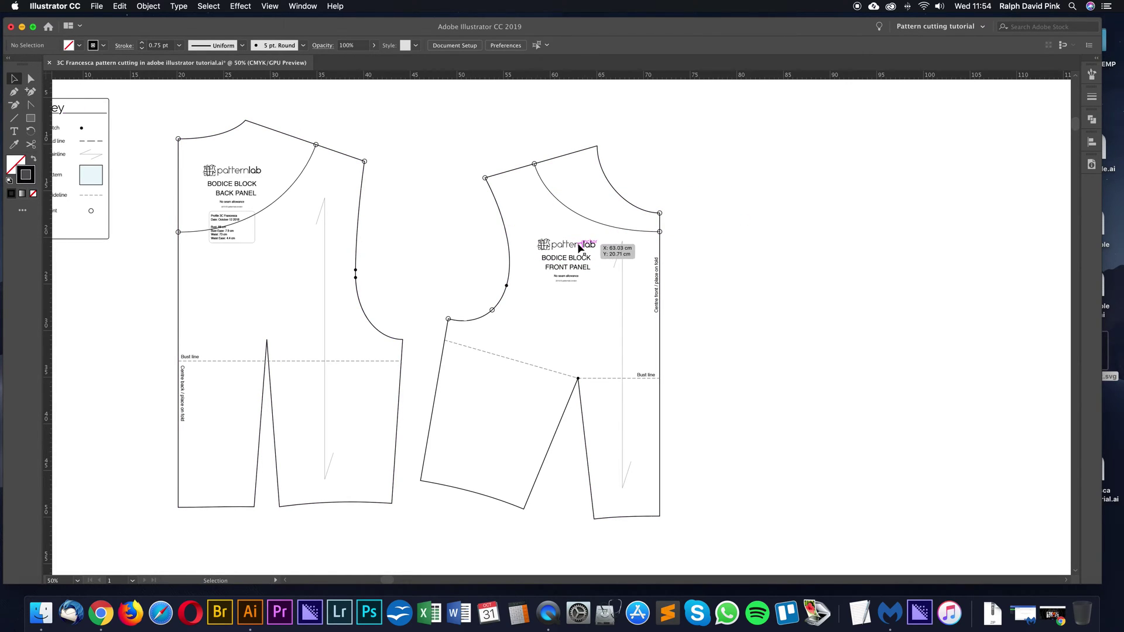
click(624, 257)
key(super+shift+a)
click(565, 245)
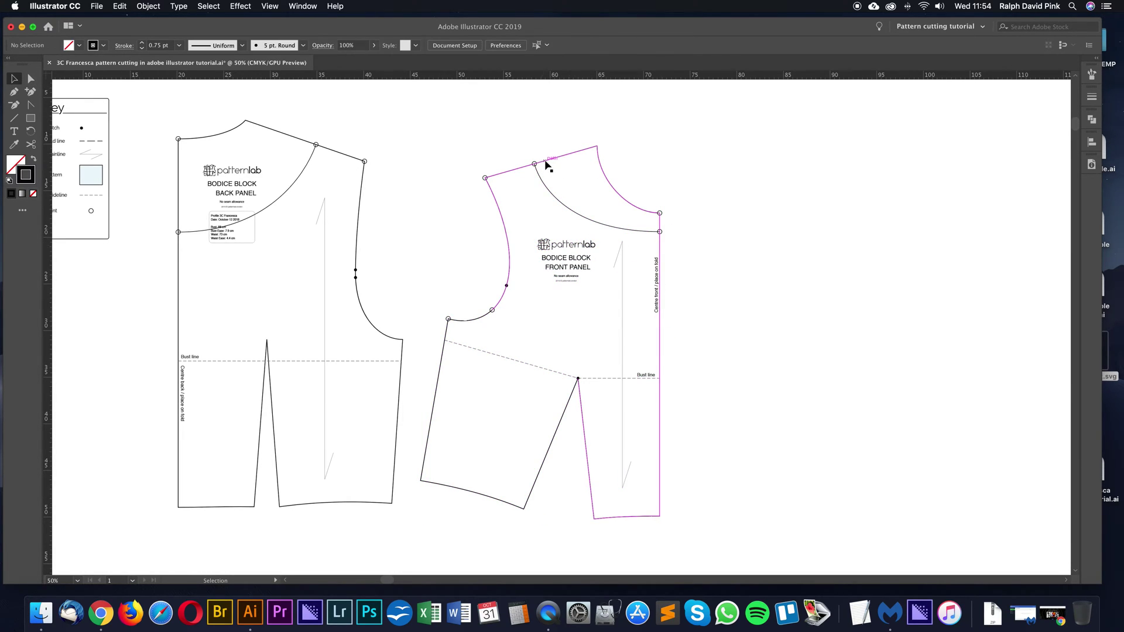
Ungroup the front panel once from the right-click menu and check its neckline curve
right_click(550, 243)
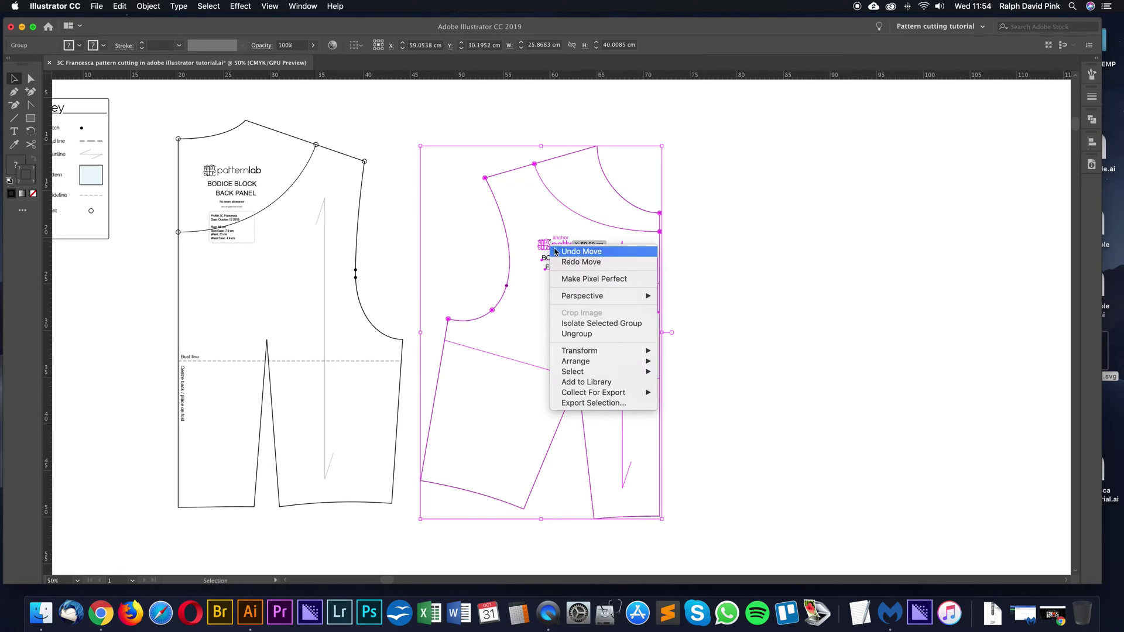
click(574, 335)
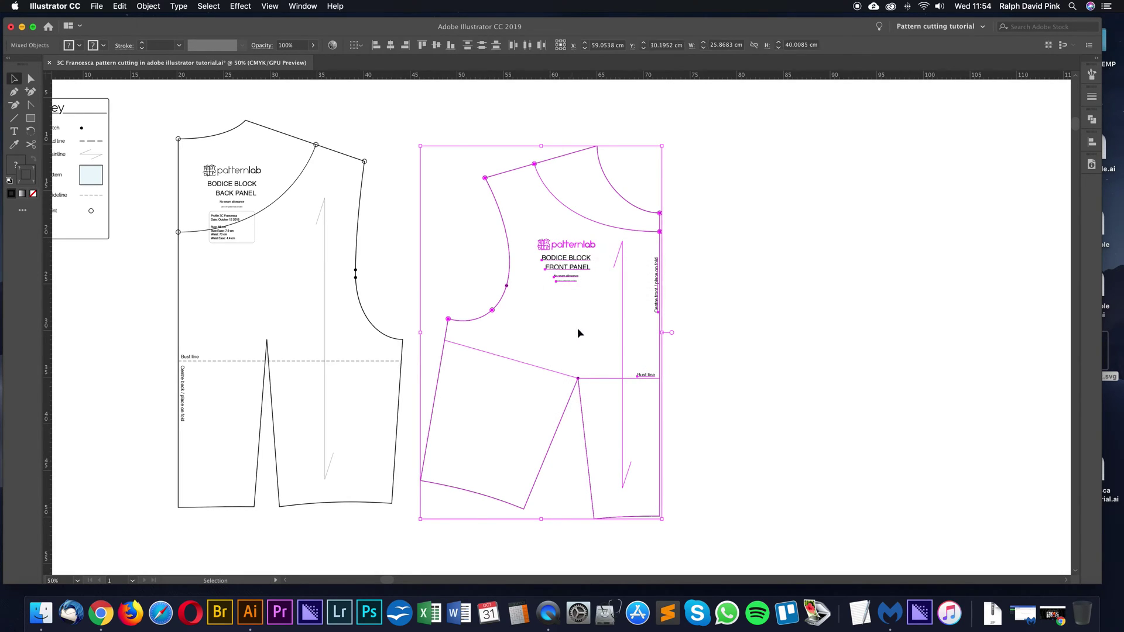
click(692, 238)
click(560, 255)
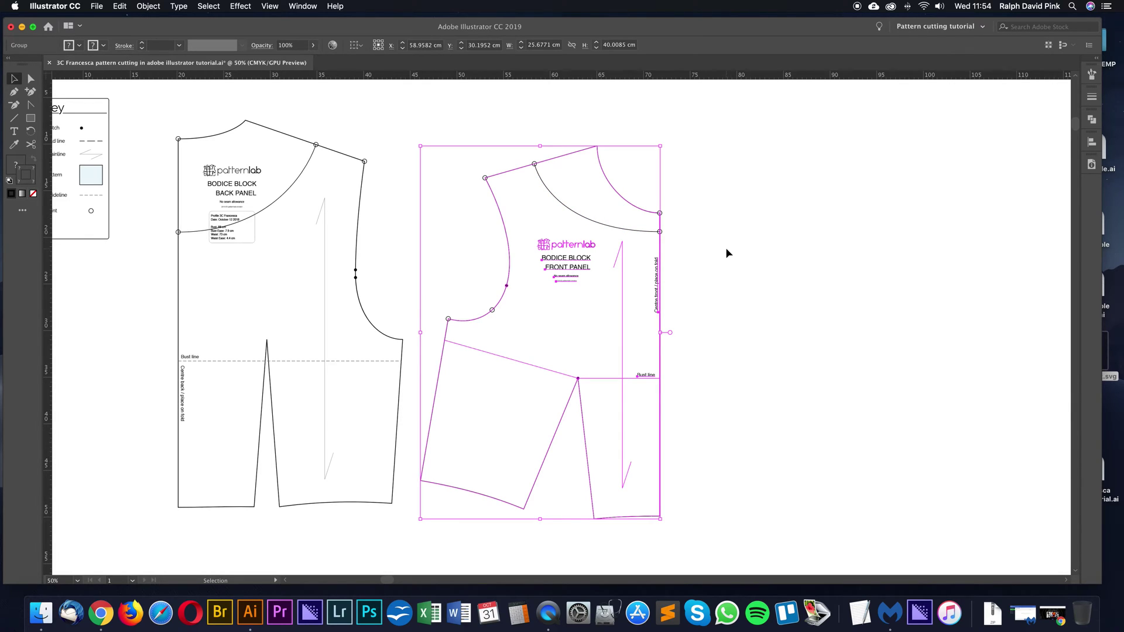
right_click(566, 262)
click(780, 236)
click(632, 245)
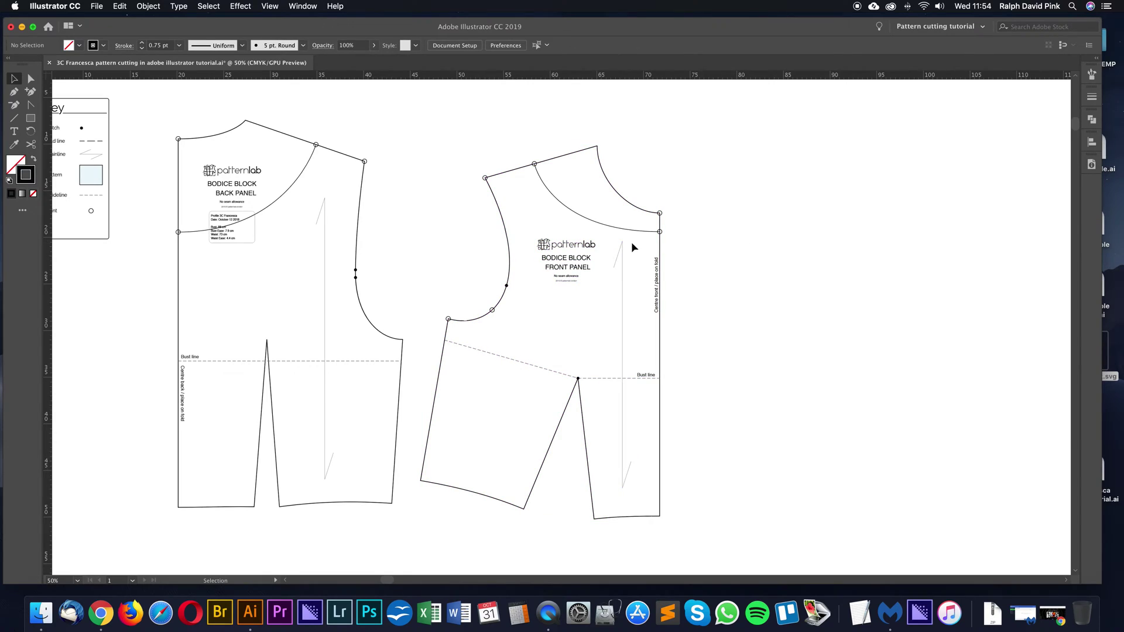
click(594, 223)
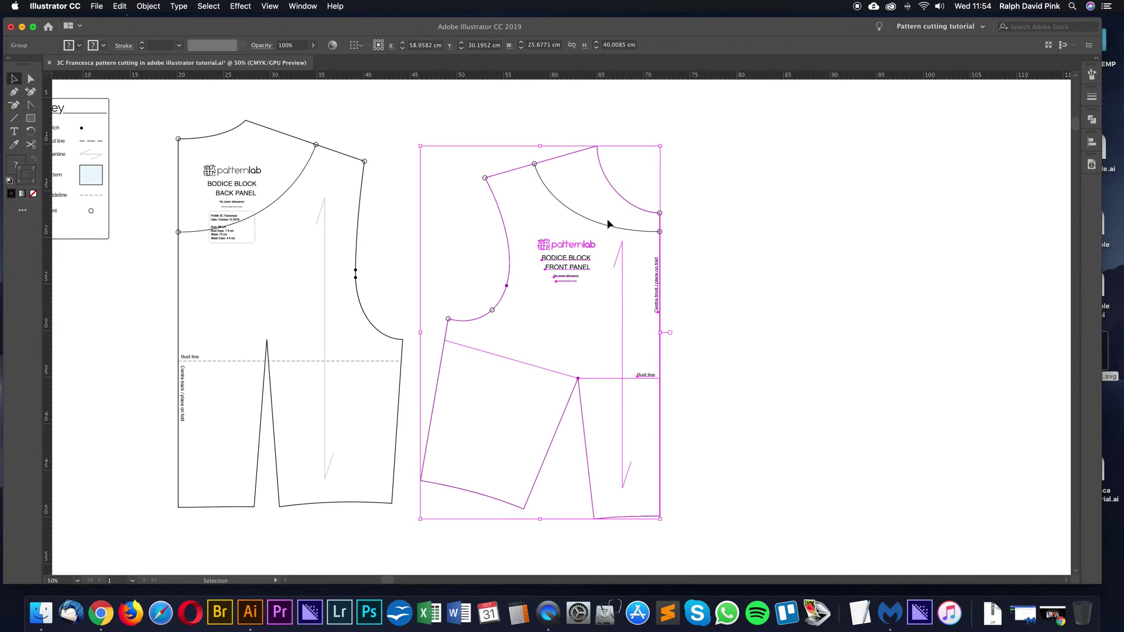
click(606, 225)
click(603, 251)
Ungroup again and move the logo and BODICE BLOCK FRONT PANEL title right of the panel
right_click(569, 252)
click(591, 336)
click(718, 263)
drag(641, 251, 841, 217)
drag(657, 266, 771, 296)
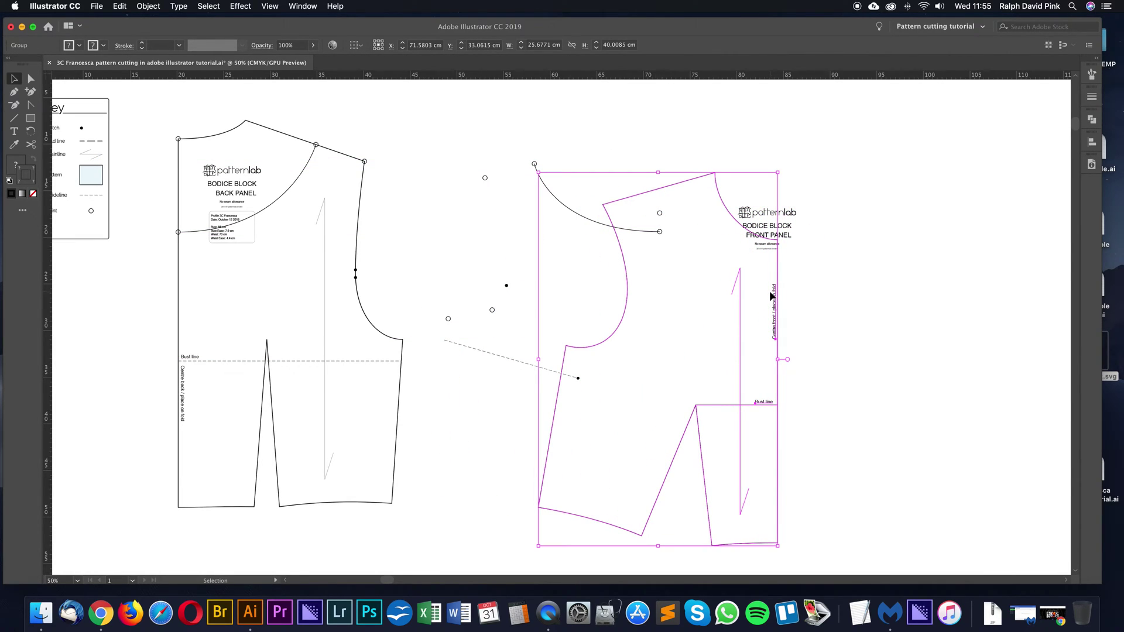
key(super+z)
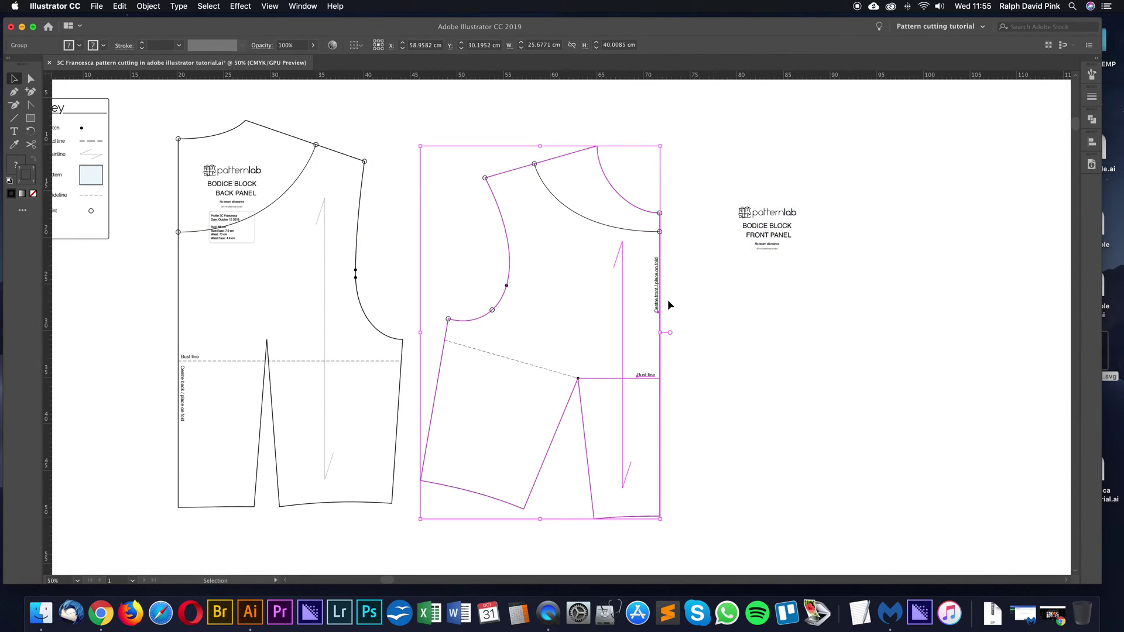
click(676, 297)
drag(525, 363, 714, 292)
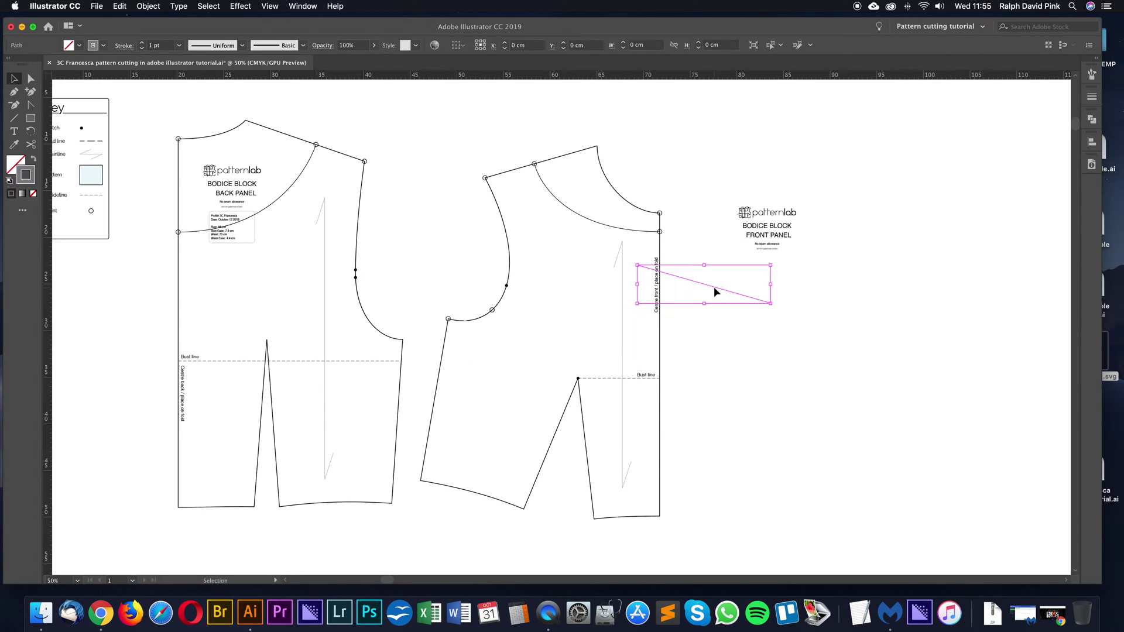
key(super+z)
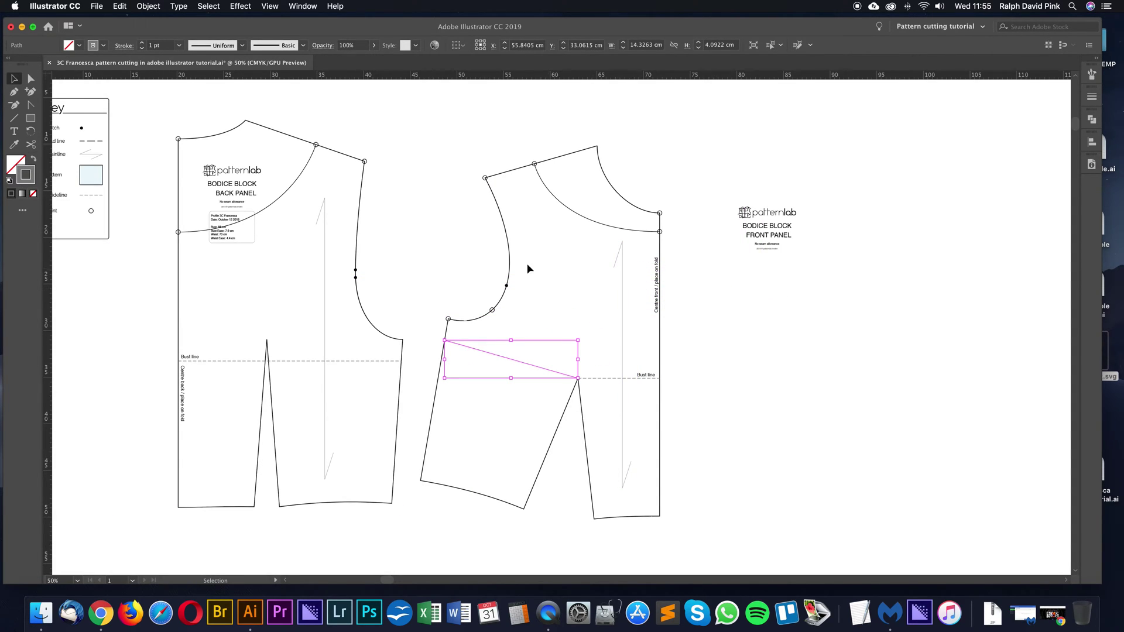
click(509, 258)
right_click(510, 258)
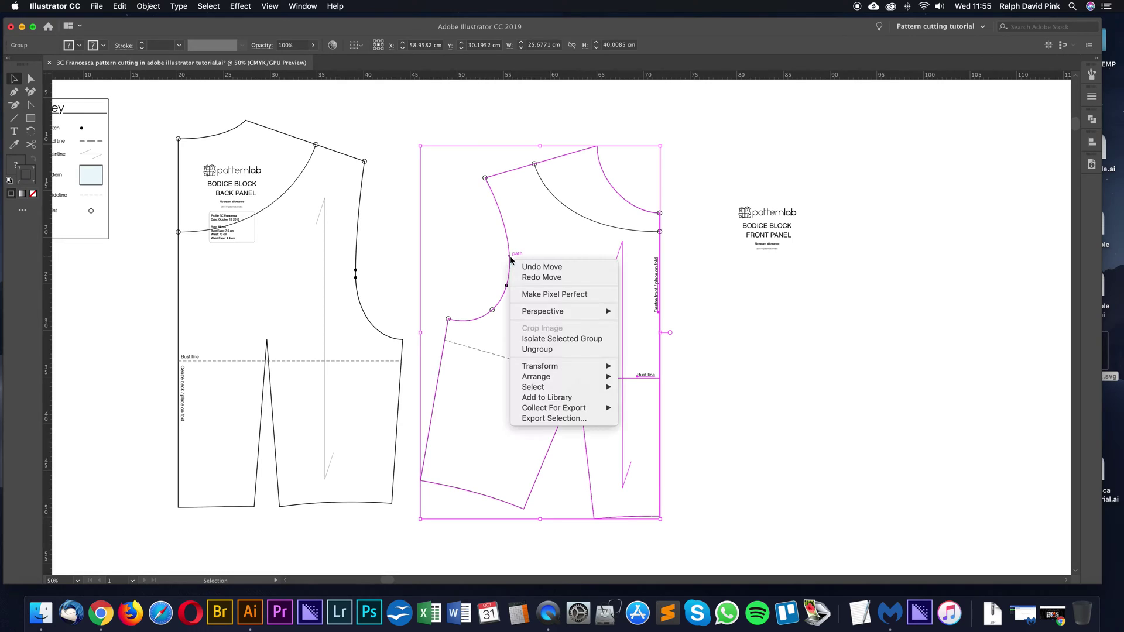
click(537, 349)
click(753, 307)
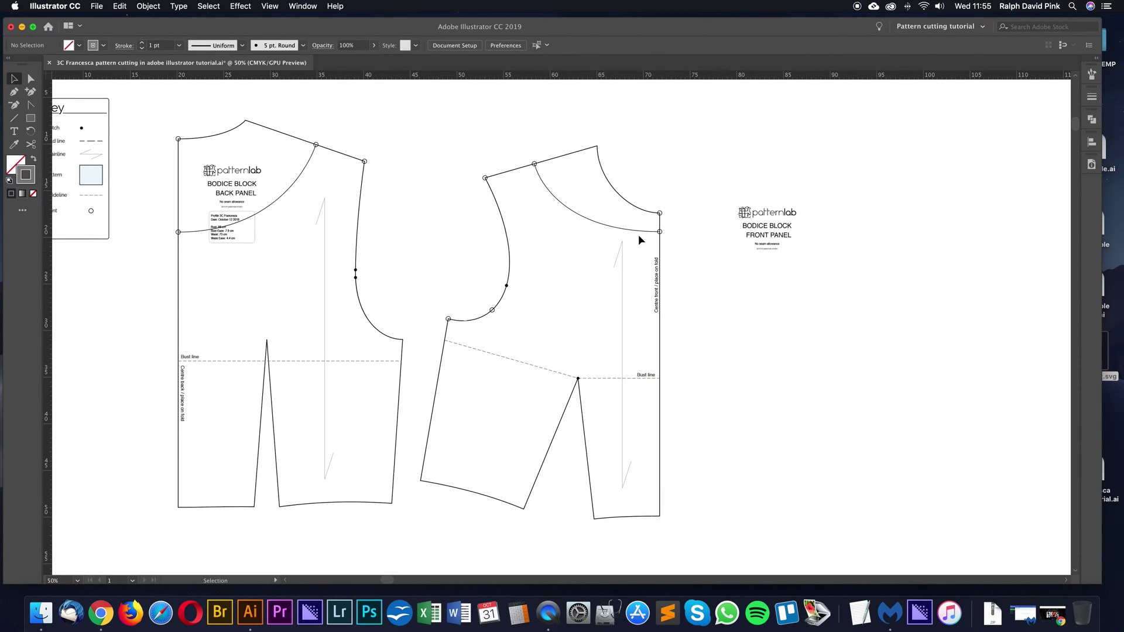
click(651, 214)
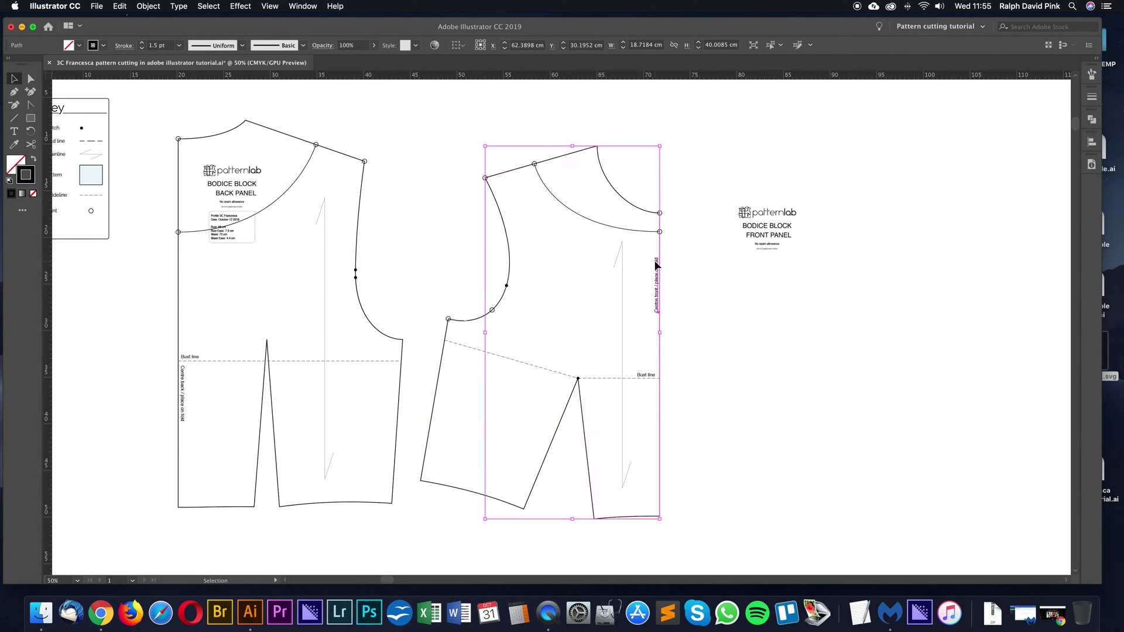
click(656, 284)
click(572, 394)
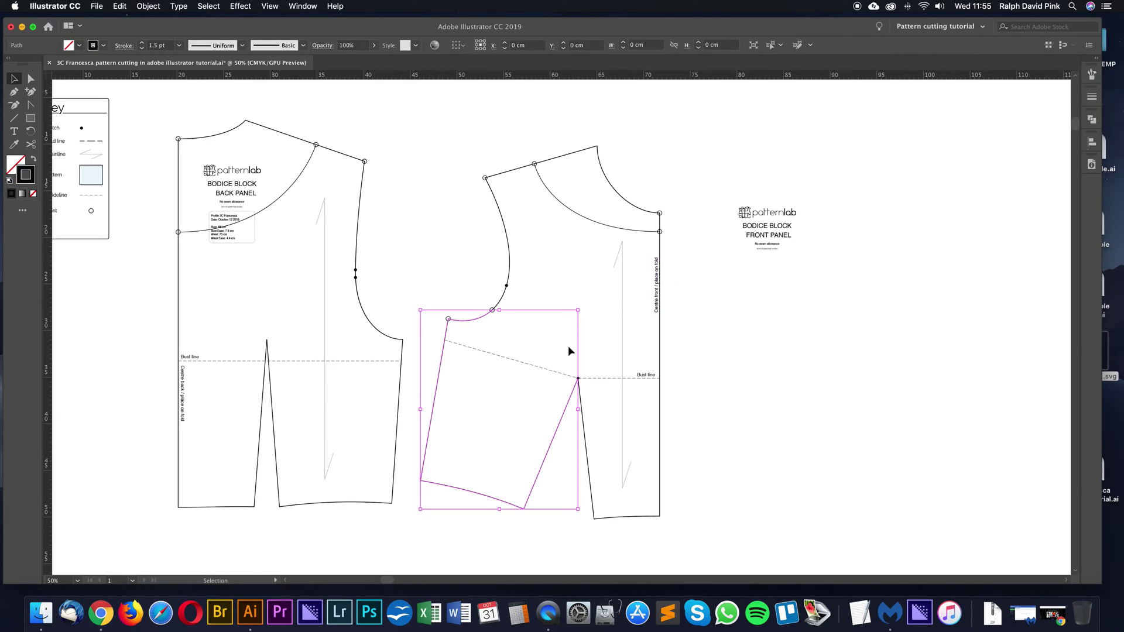
click(581, 403)
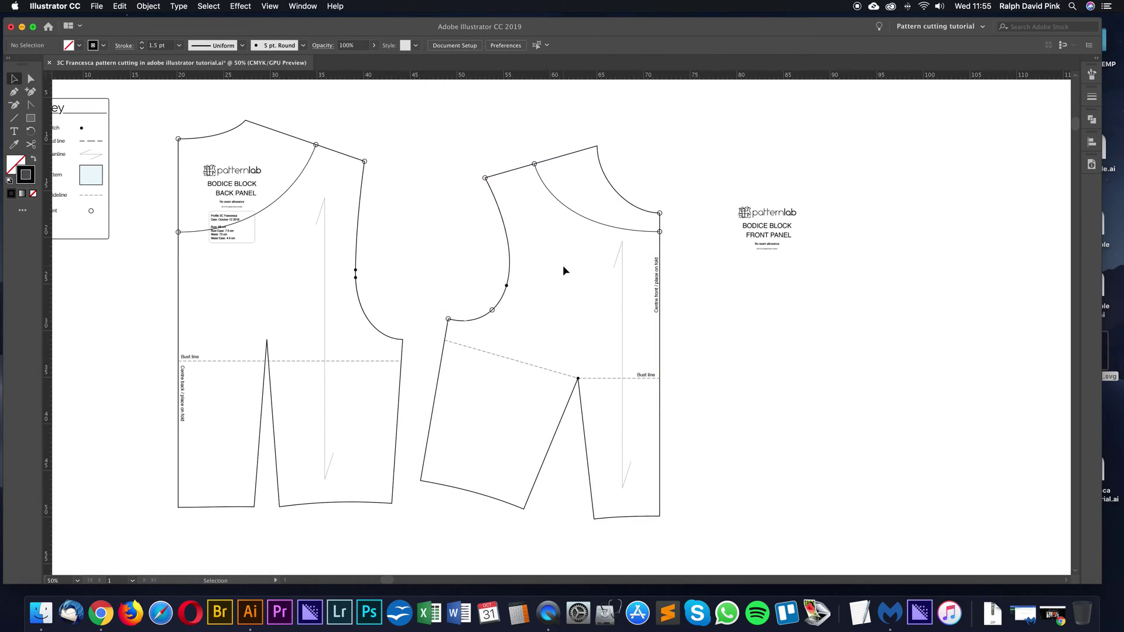
drag(618, 197, 747, 152)
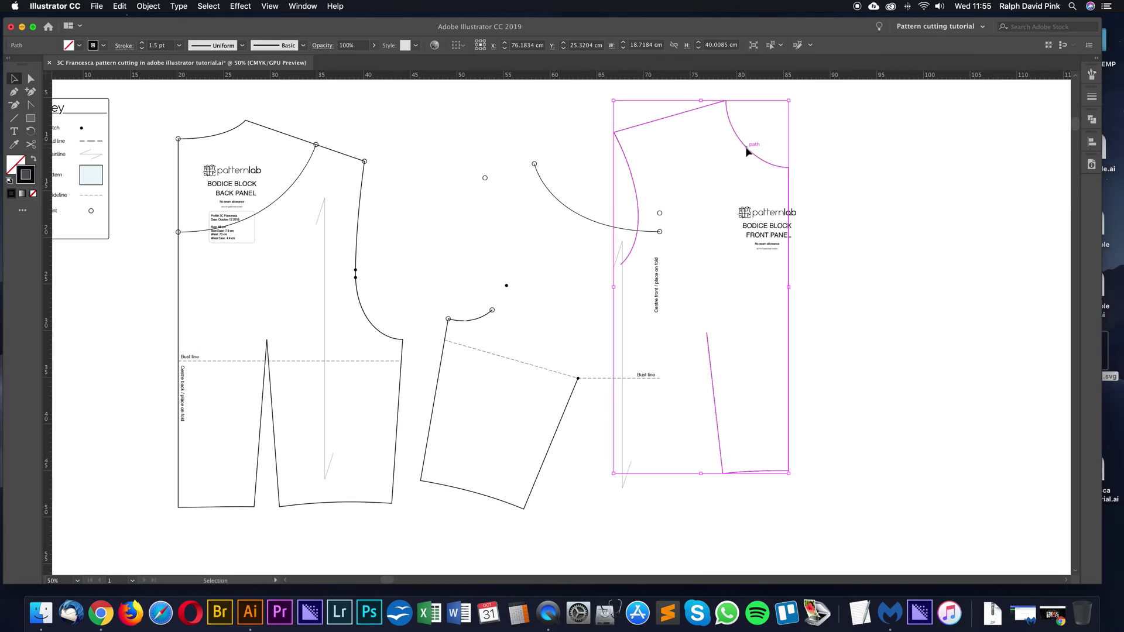
key(cmd+z)
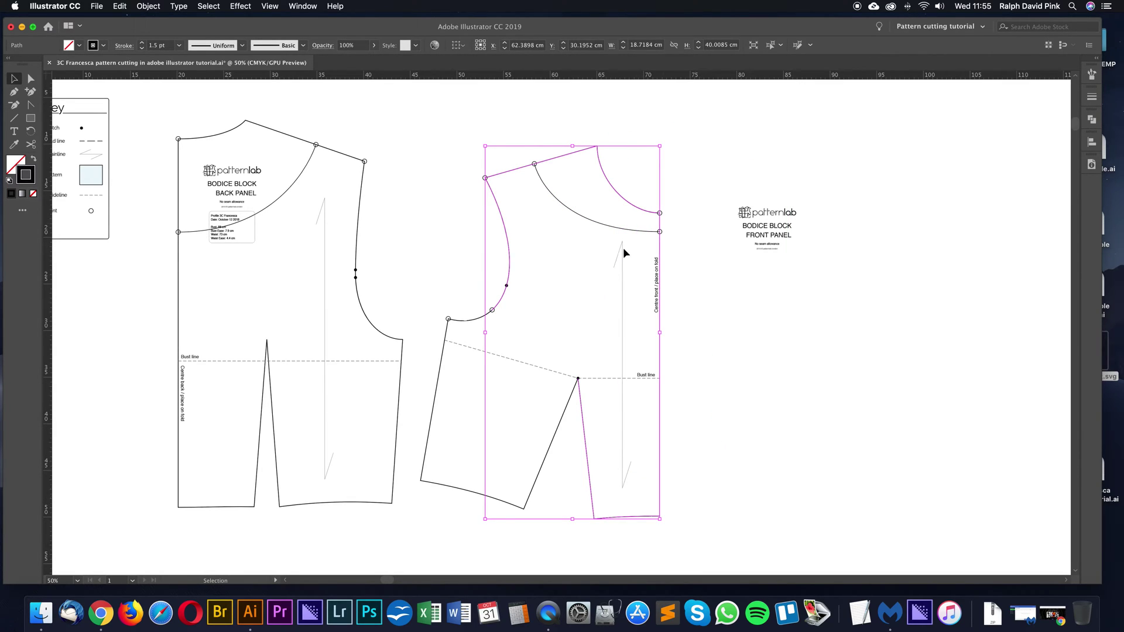
click(499, 271)
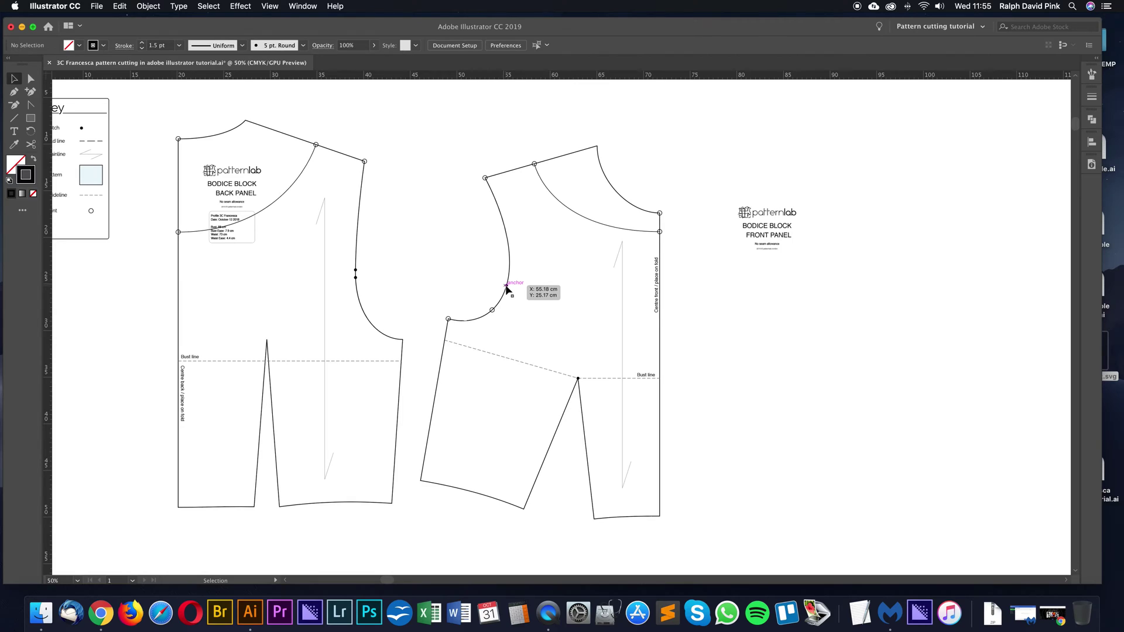
click(508, 287)
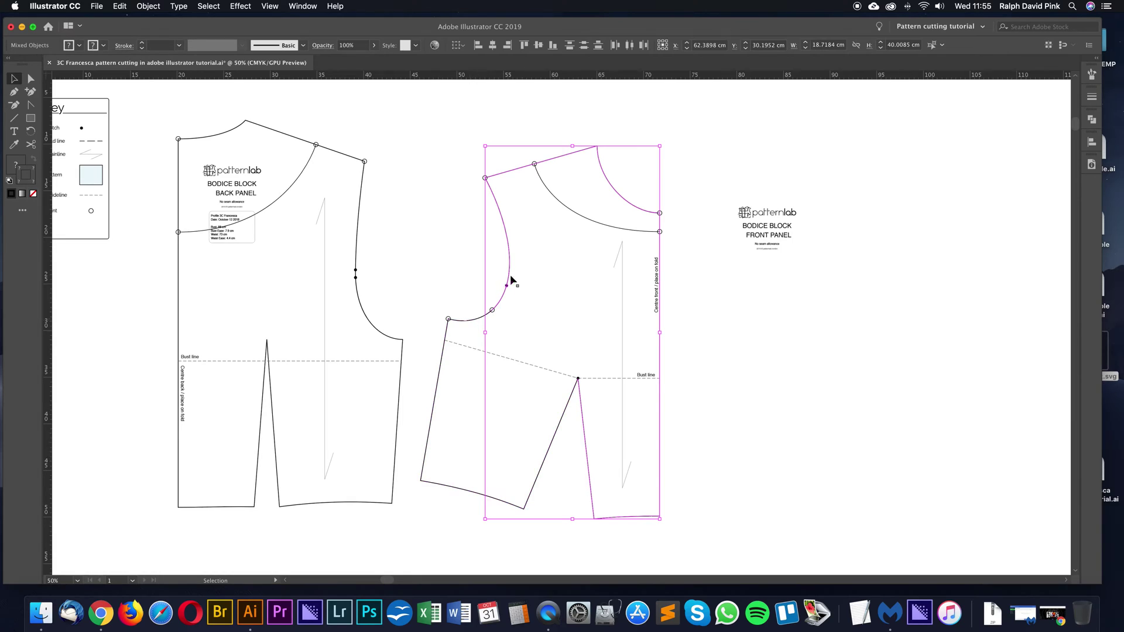
Group the front panel's upper and lower paths, armhole and neckline curve together
click(480, 254)
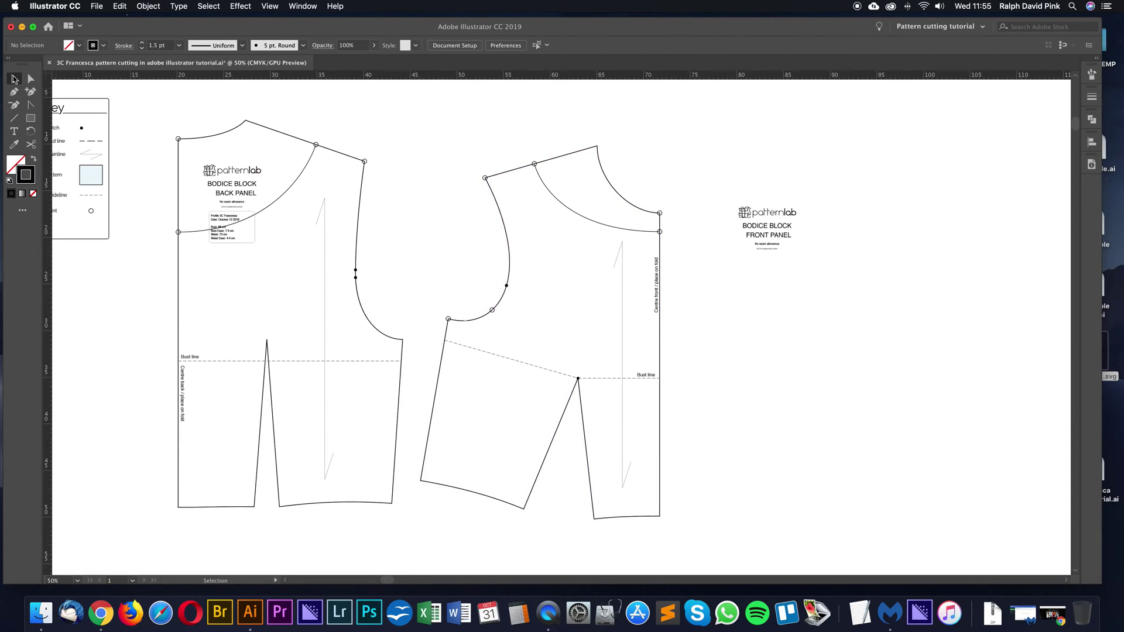
drag(542, 247, 542, 247)
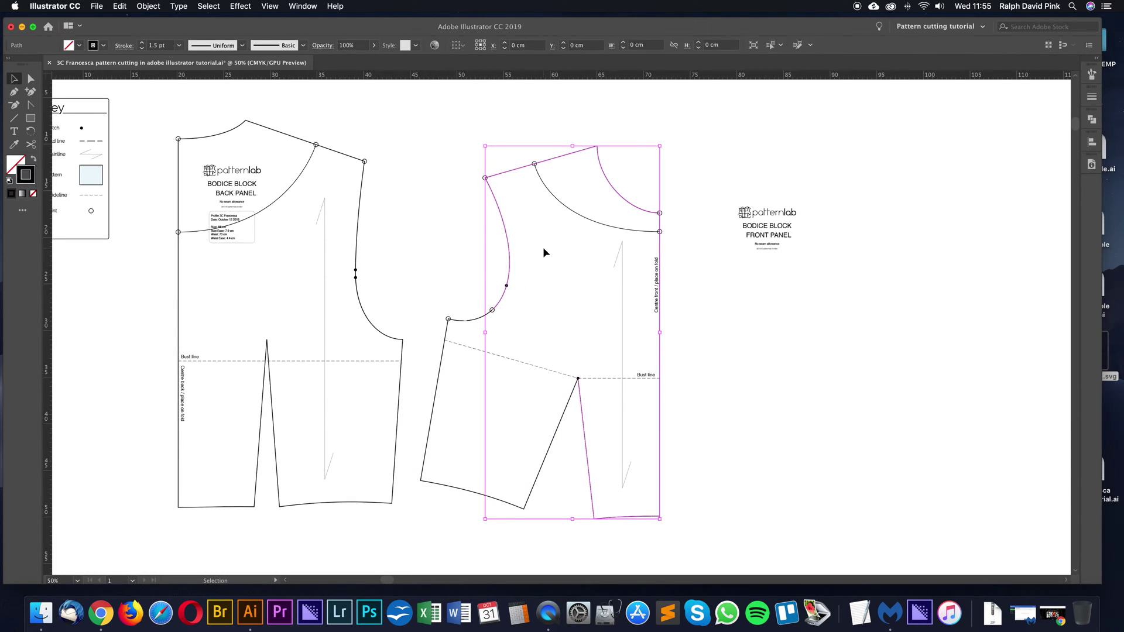
shift+click(477, 320)
shift+click(476, 321)
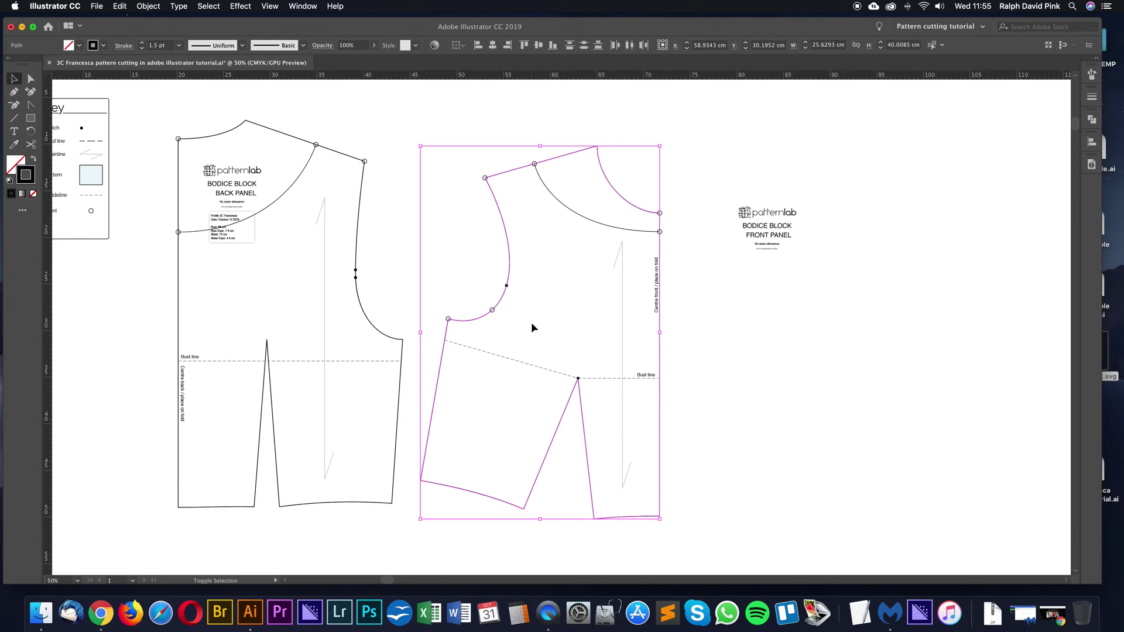
click(504, 311)
click(503, 297)
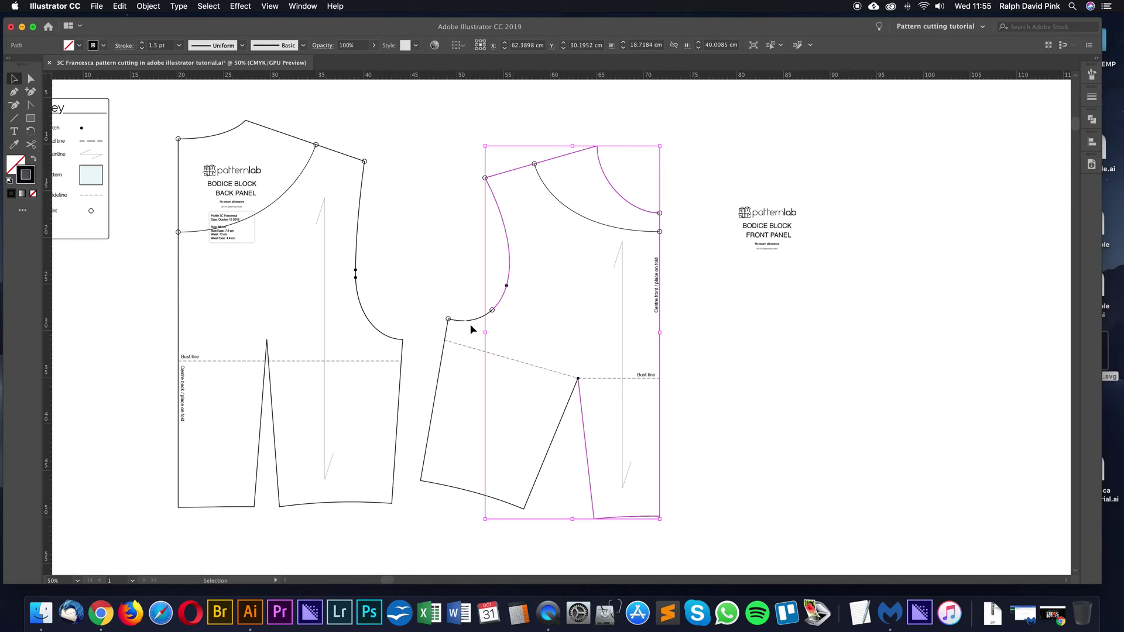
click(471, 322)
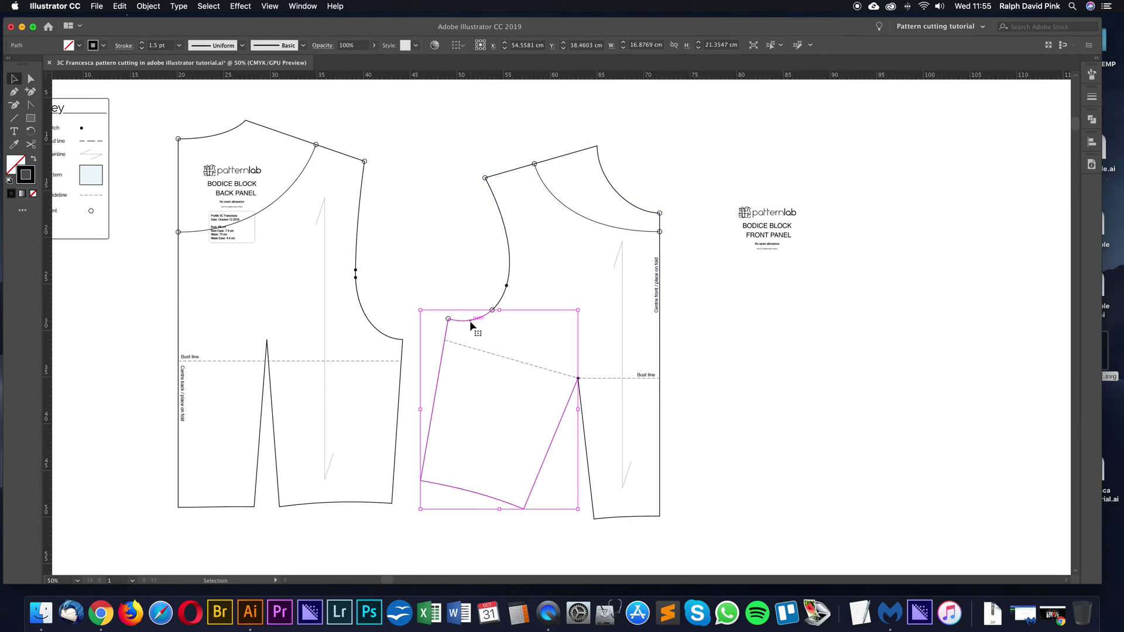
shift+click(510, 271)
shift+click(589, 223)
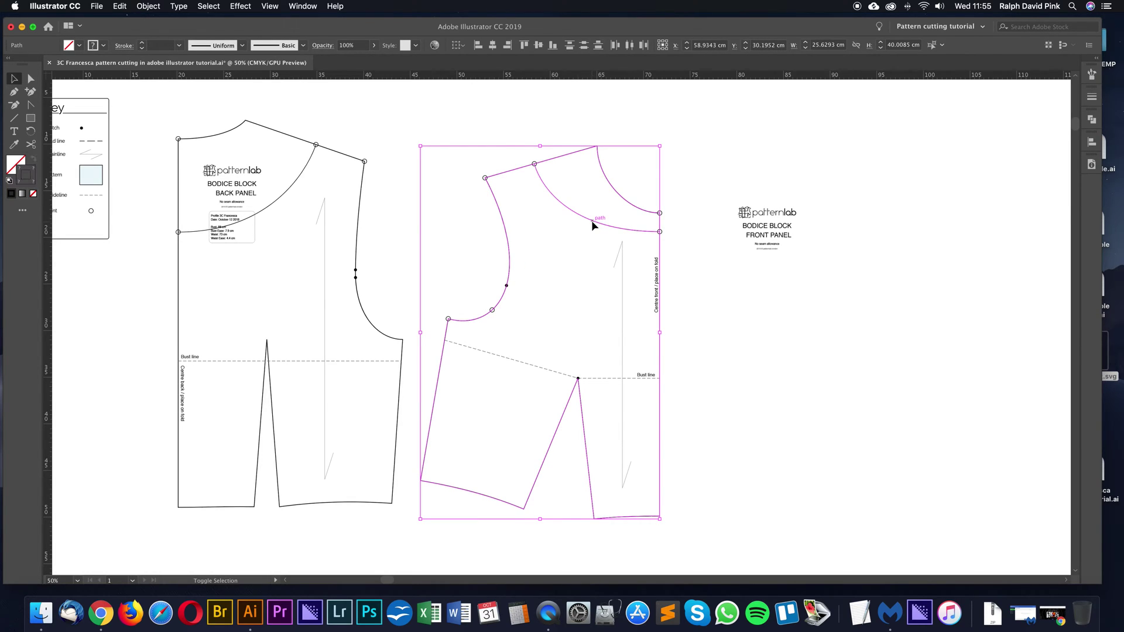
right_click(571, 238)
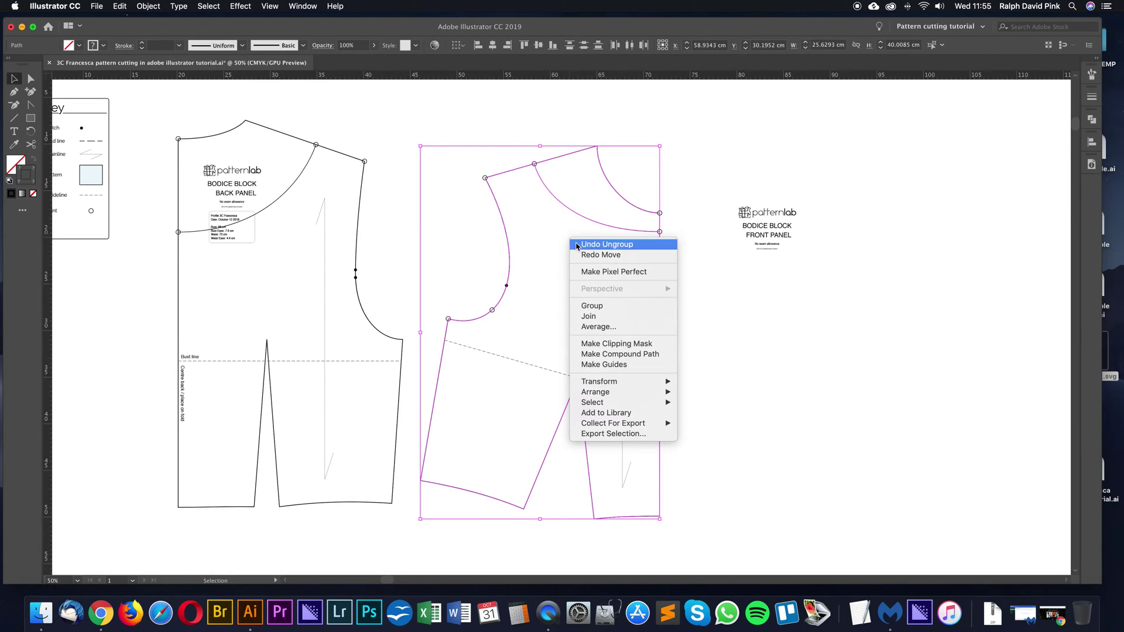
click(600, 309)
Try moving the grouped front panel down and left, then undo the move
click(558, 248)
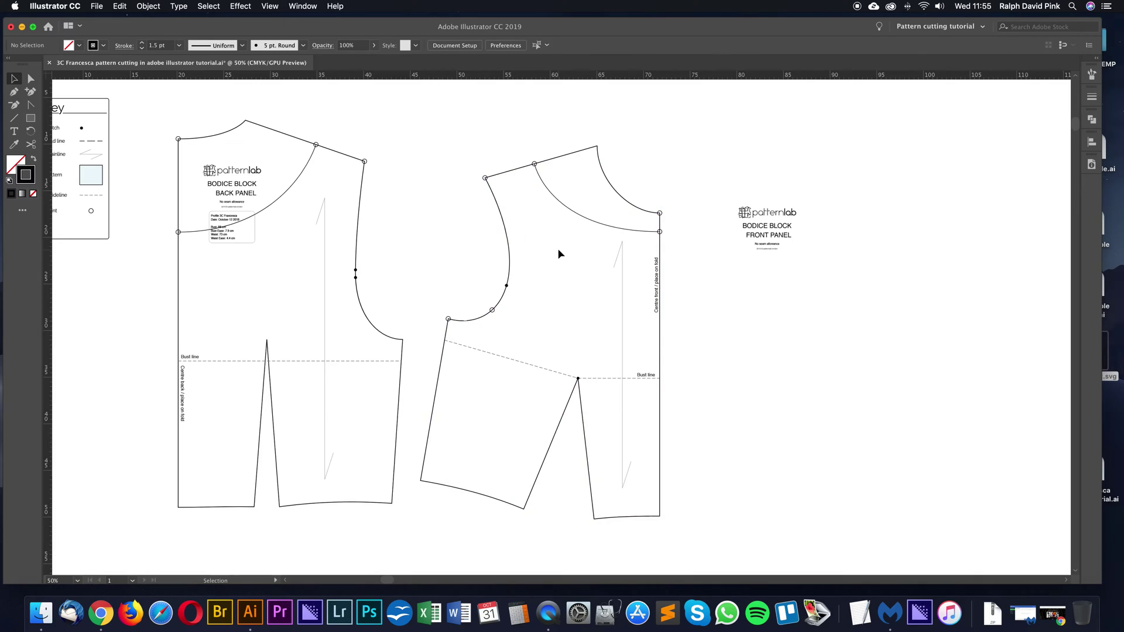
click(583, 218)
drag(584, 217, 552, 243)
key(super+z)
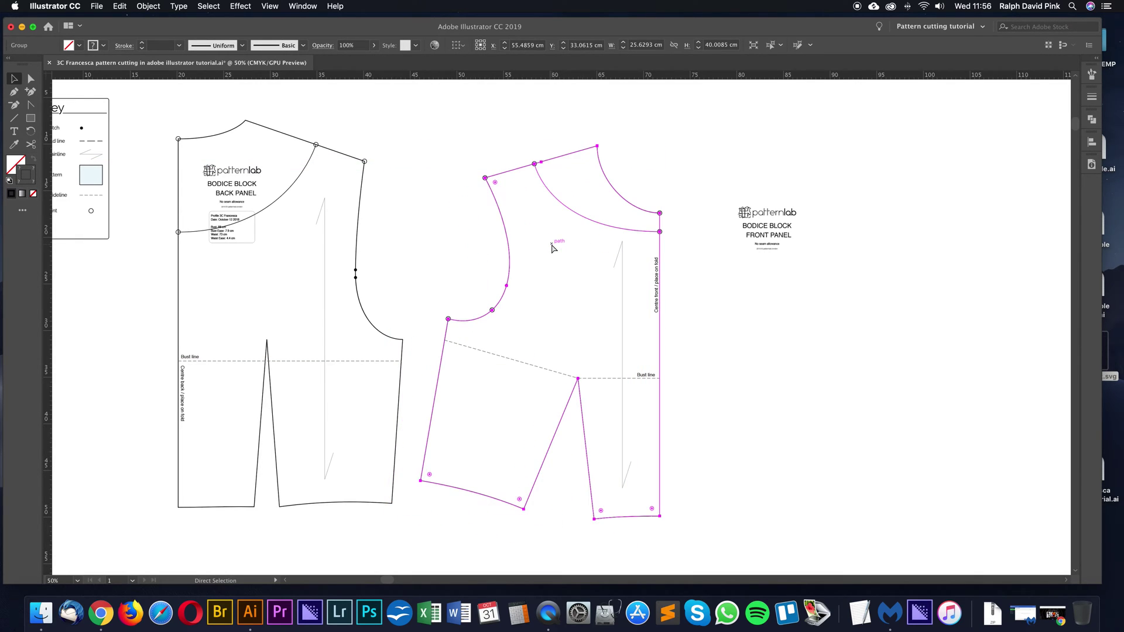
click(490, 275)
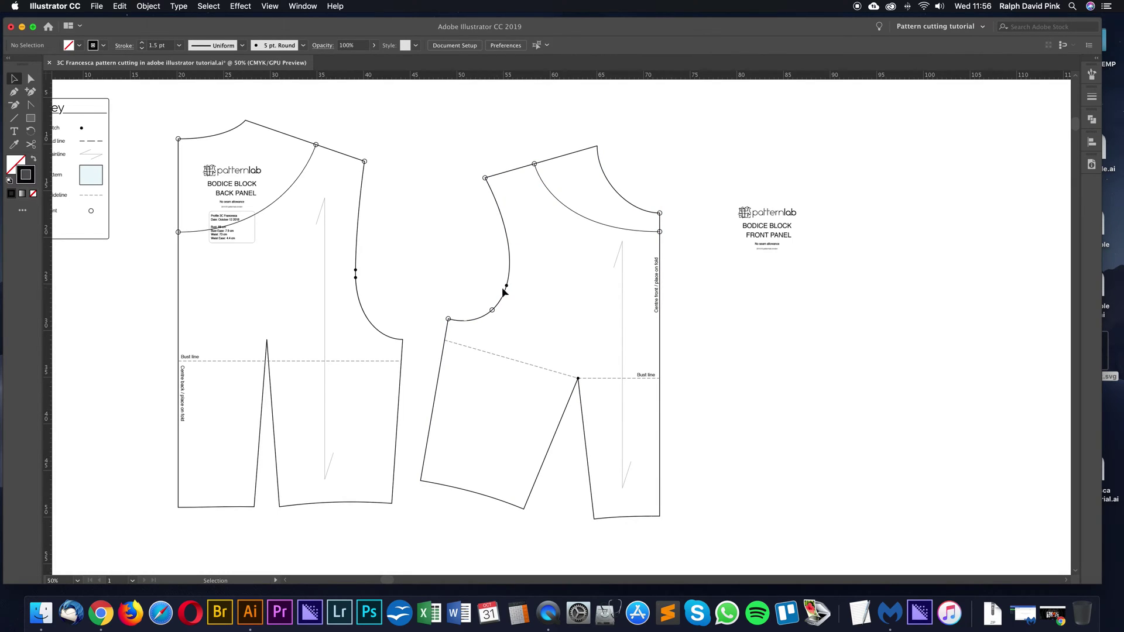
Group the armhole notch, armhole path, lower outline and dashed bust line into the front panel
click(506, 285)
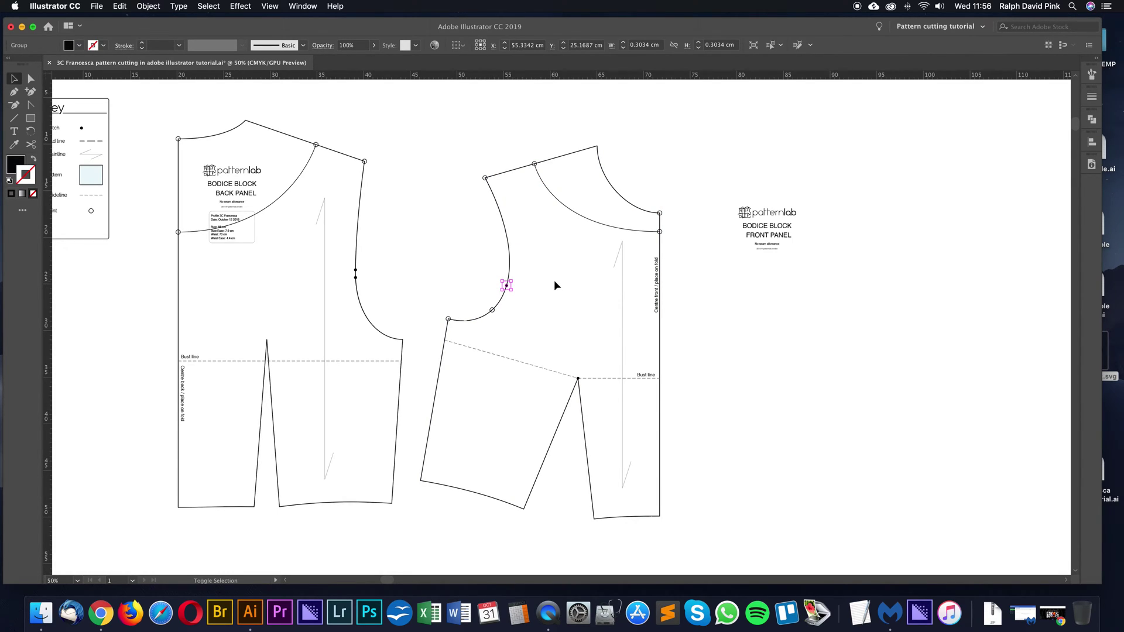
shift+click(510, 257)
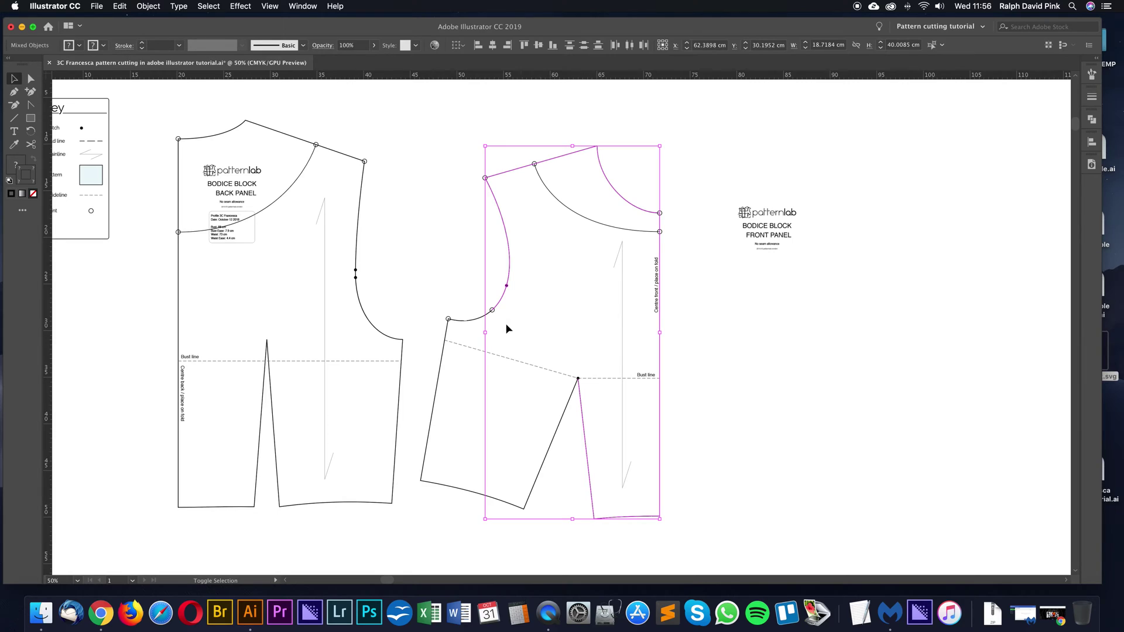
shift+click(475, 320)
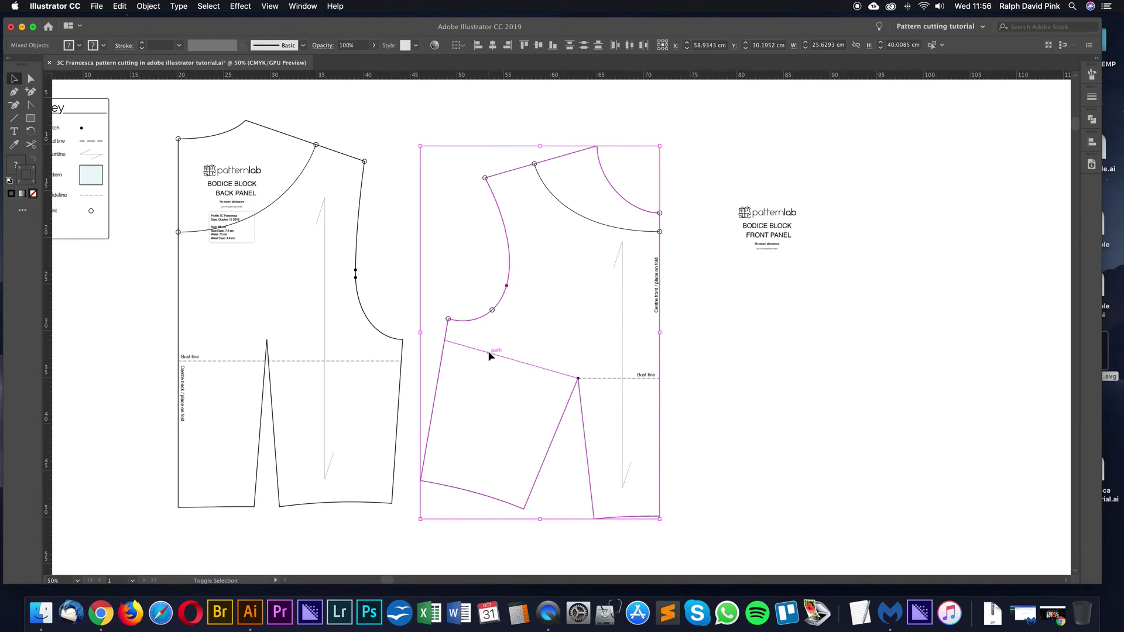
shift+click(648, 377)
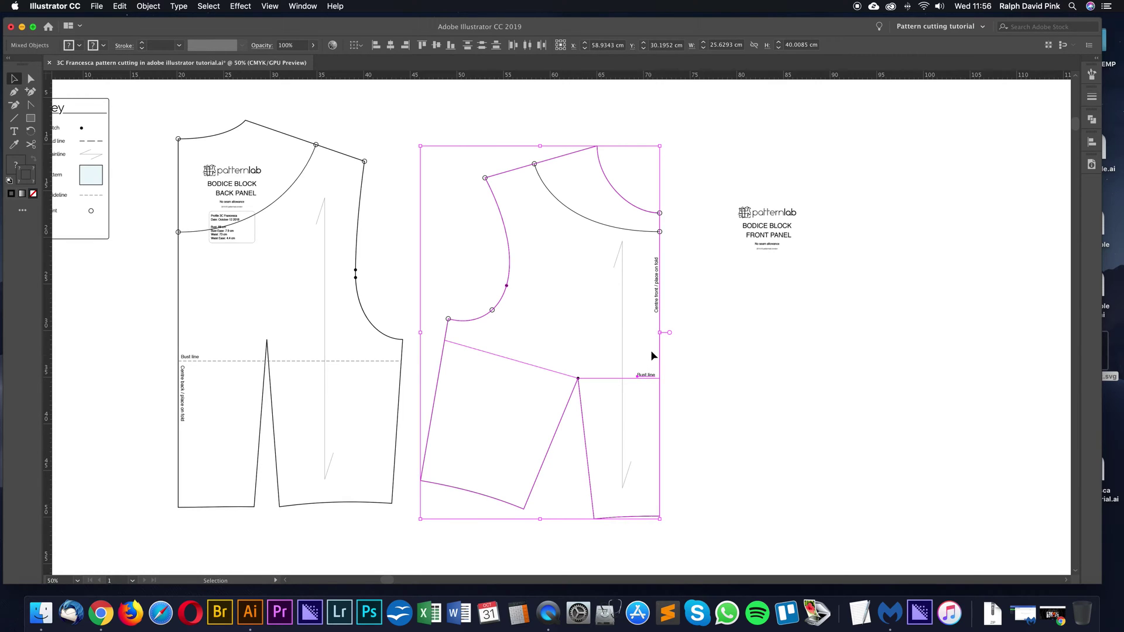
right_click(537, 299)
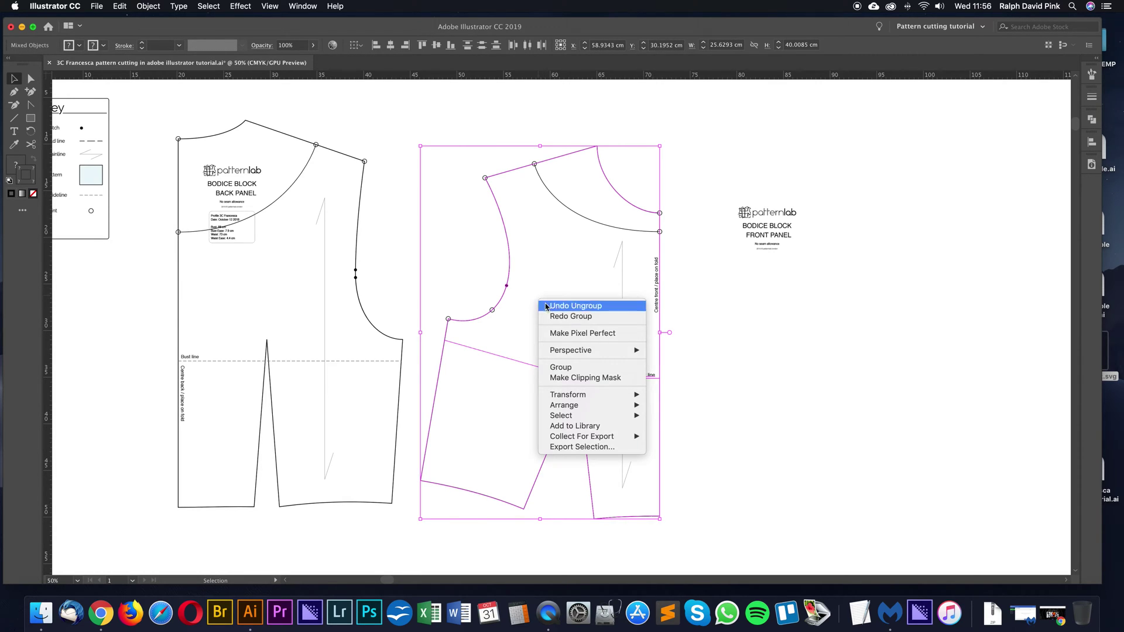
click(553, 368)
click(515, 299)
Move the front panel aside, then delete the stray anchor points and the left circle
drag(506, 303, 864, 302)
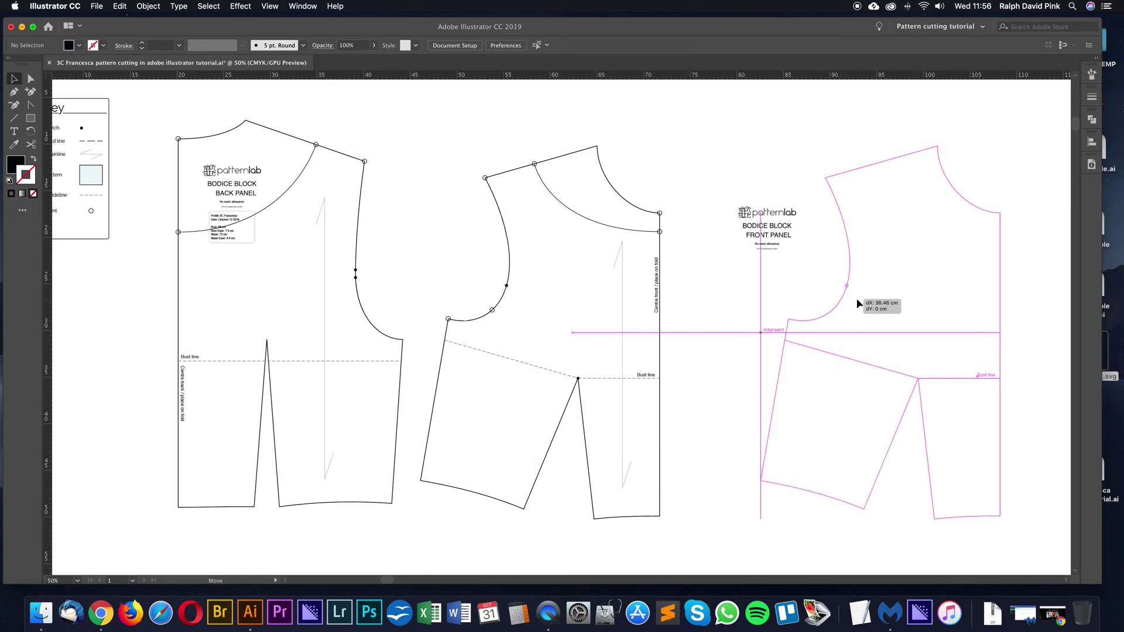
click(837, 291)
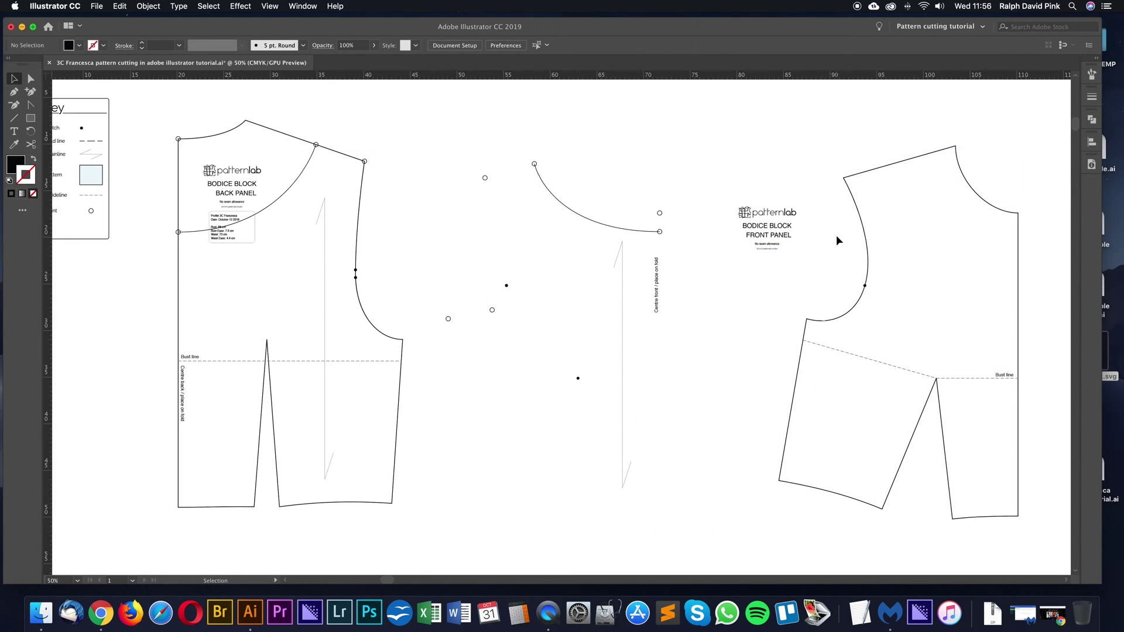
drag(440, 261, 593, 401)
key(Delete)
drag(515, 146, 473, 199)
key(Delete)
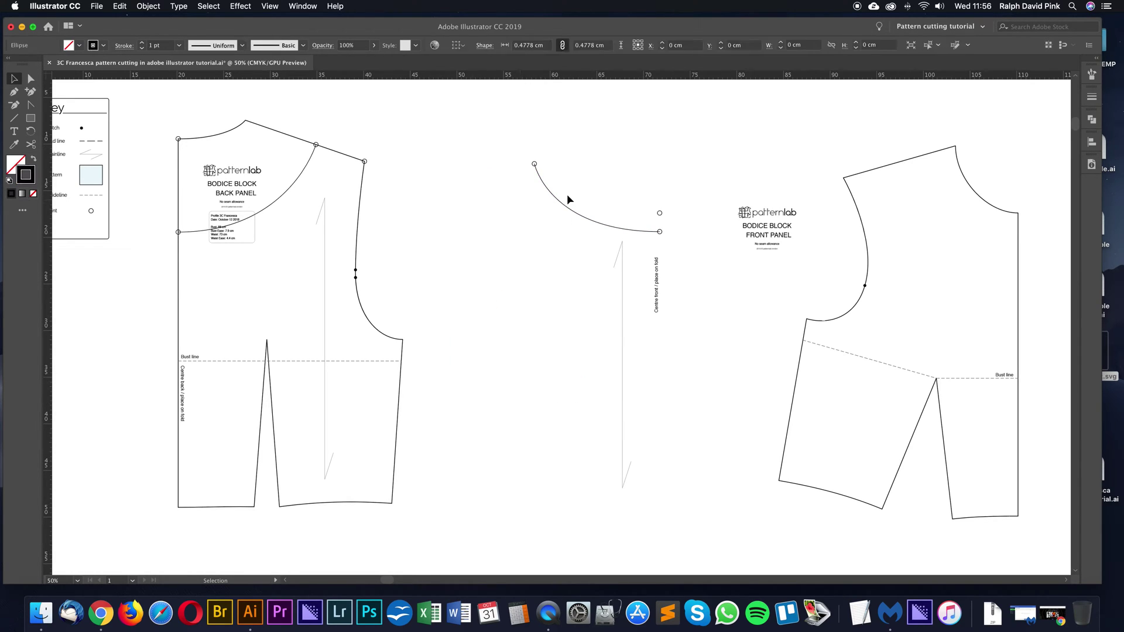
Delete the leftover neckline curve and centre-front fold text, then return the panel over its grainline
drag(668, 197, 651, 233)
key(Delete)
click(657, 286)
key(Delete)
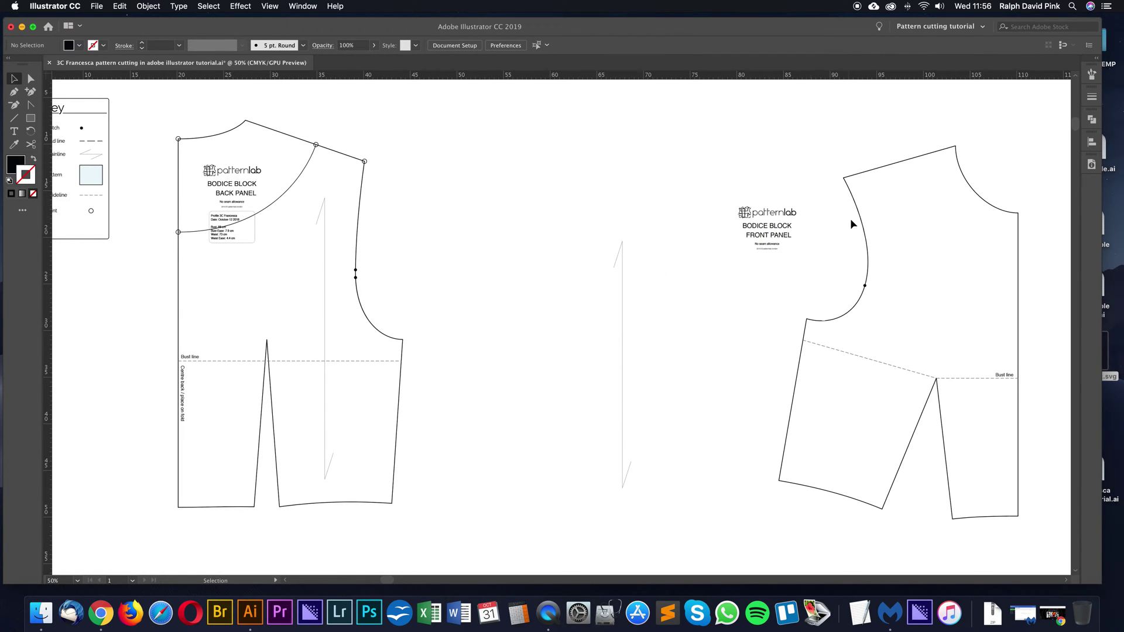
drag(849, 219, 503, 217)
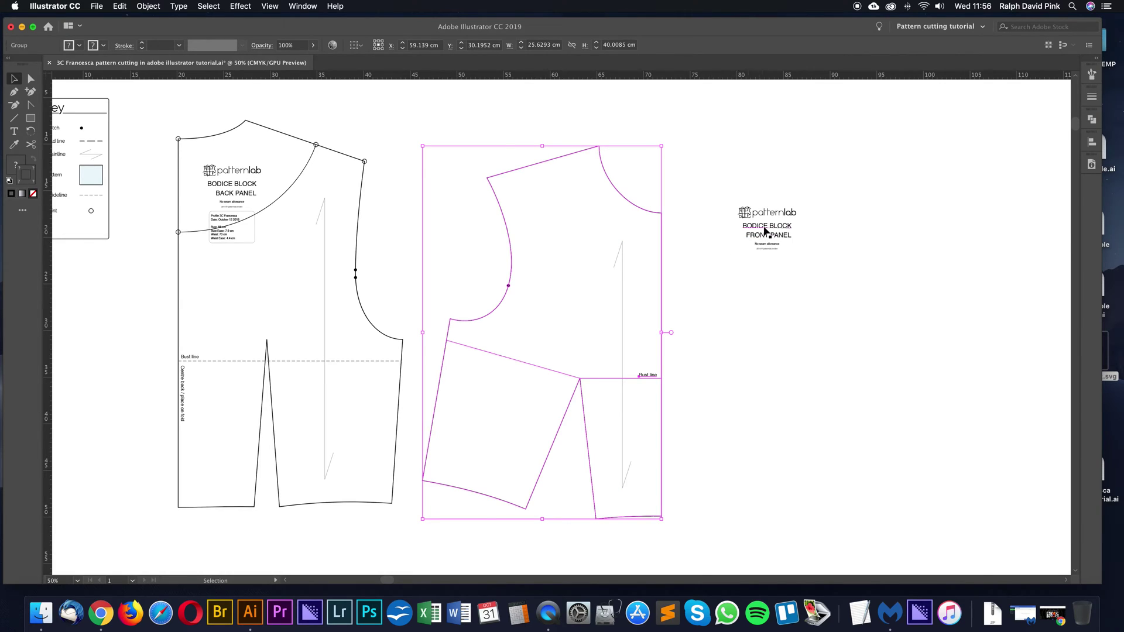
Place the BODICE BLOCK FRONT PANEL label on the front panel, group them, and nudge into place
drag(765, 231, 569, 246)
click(676, 168)
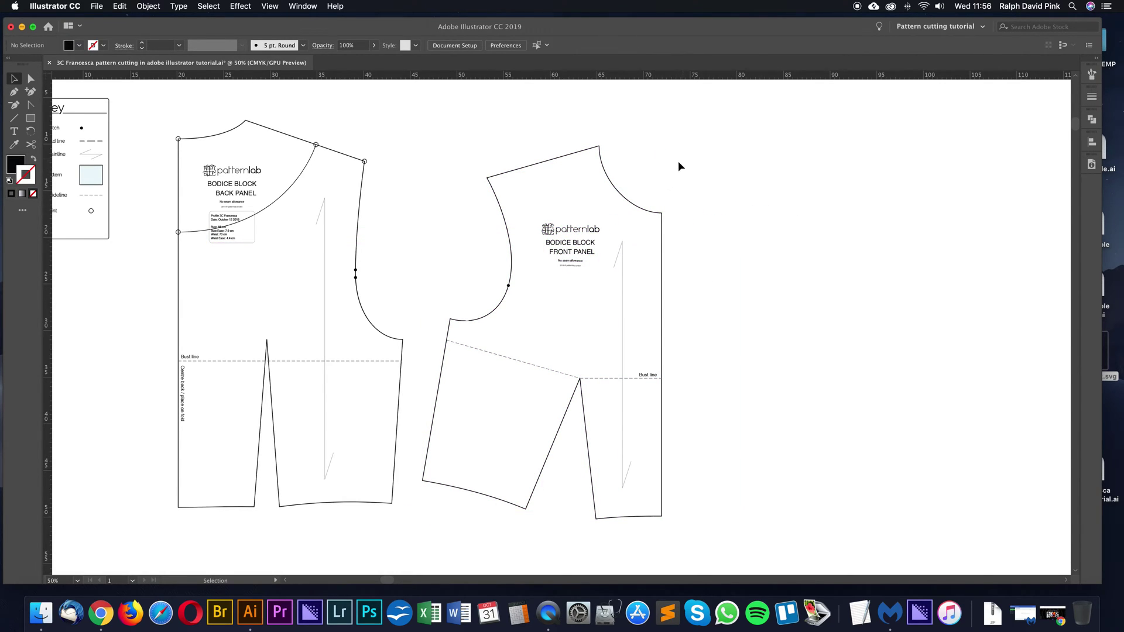
click(634, 203)
click(677, 180)
click(569, 237)
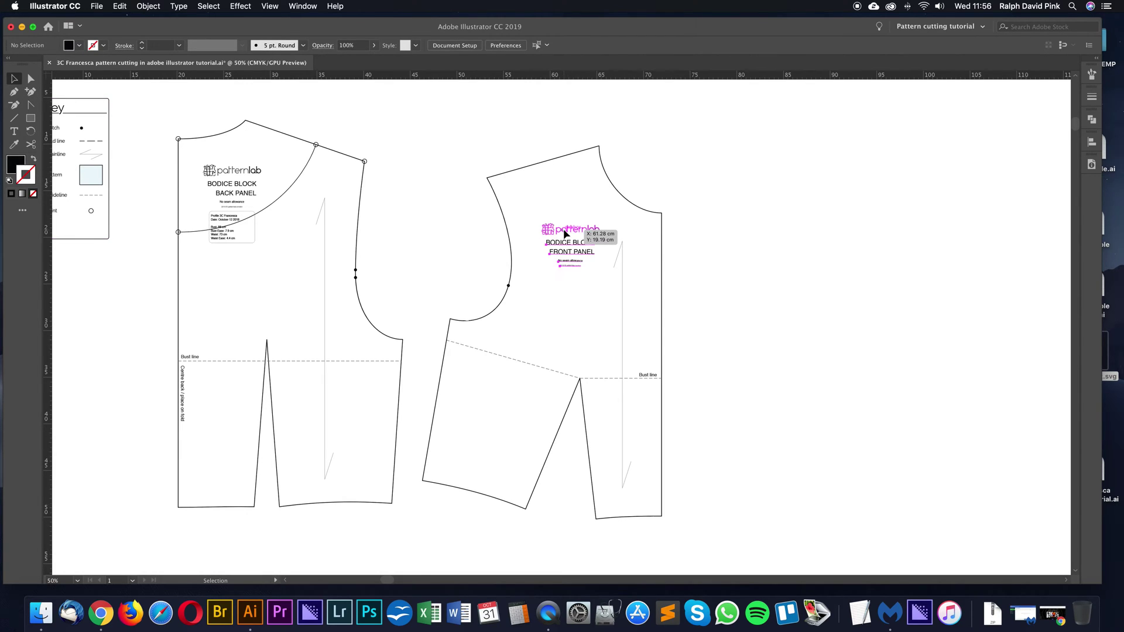
shift+click(624, 197)
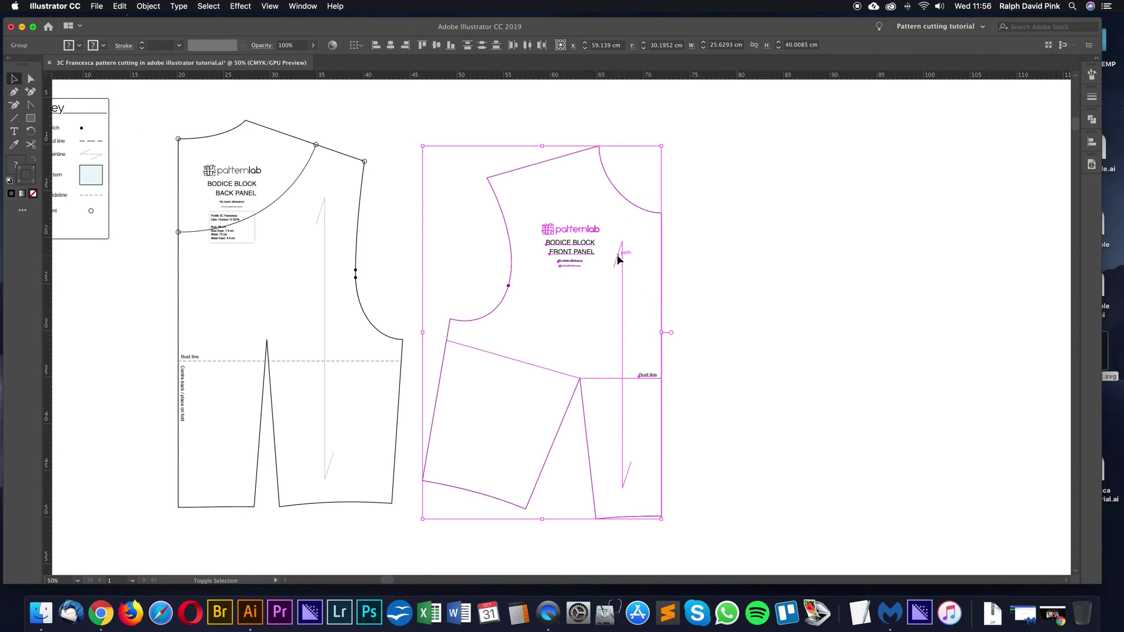
right_click(634, 257)
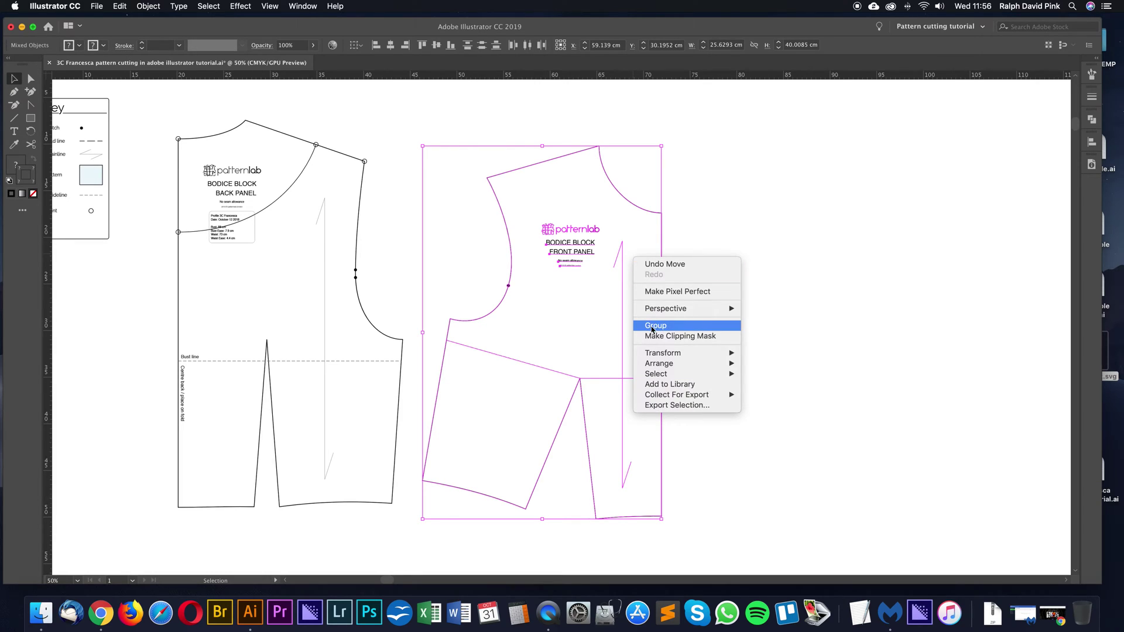
click(694, 323)
click(697, 276)
mouse_move(578, 244)
mouse_down()
mouse_move(700, 212)
mouse_move(583, 241)
mouse_up()
Ungroup the back panel group and check its outline can be selected separately
click(358, 226)
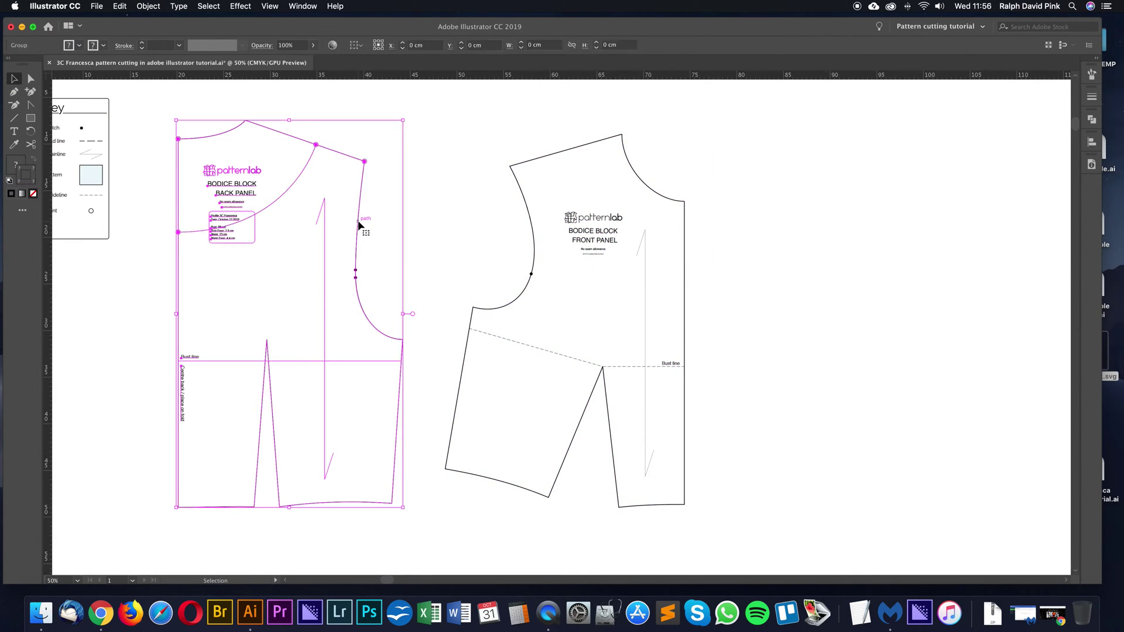
right_click(359, 226)
click(398, 314)
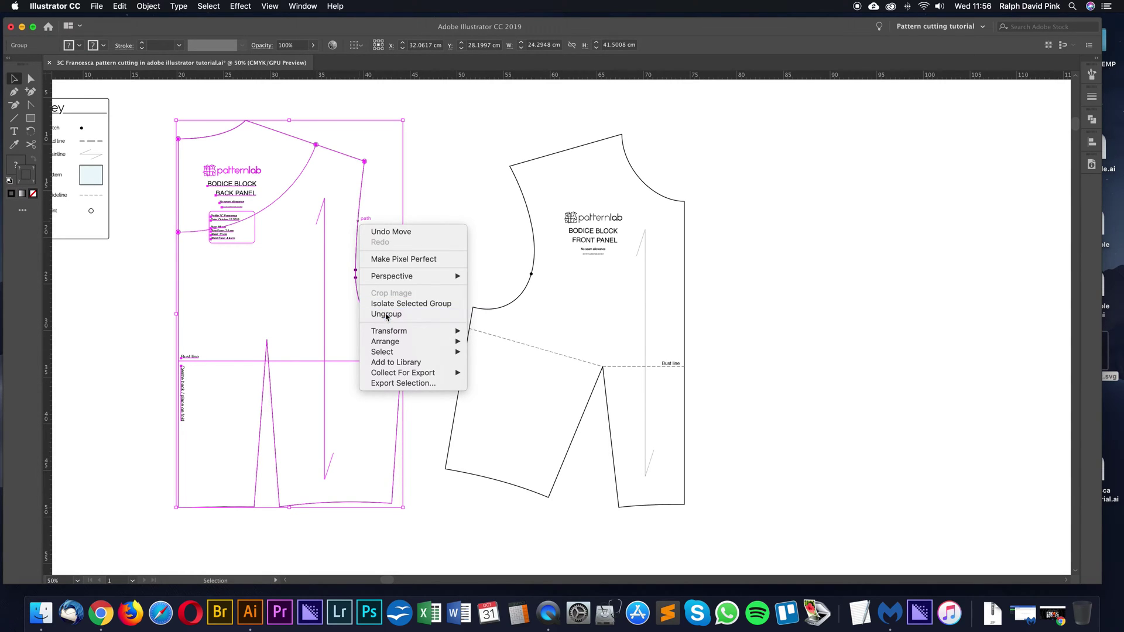
click(396, 210)
click(360, 212)
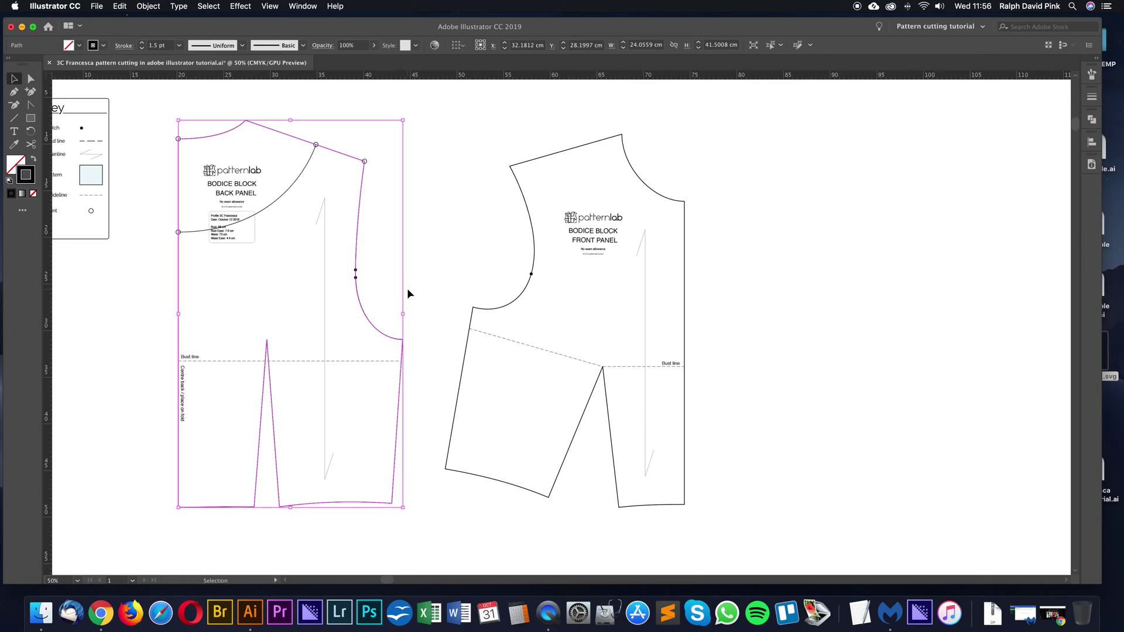
click(371, 264)
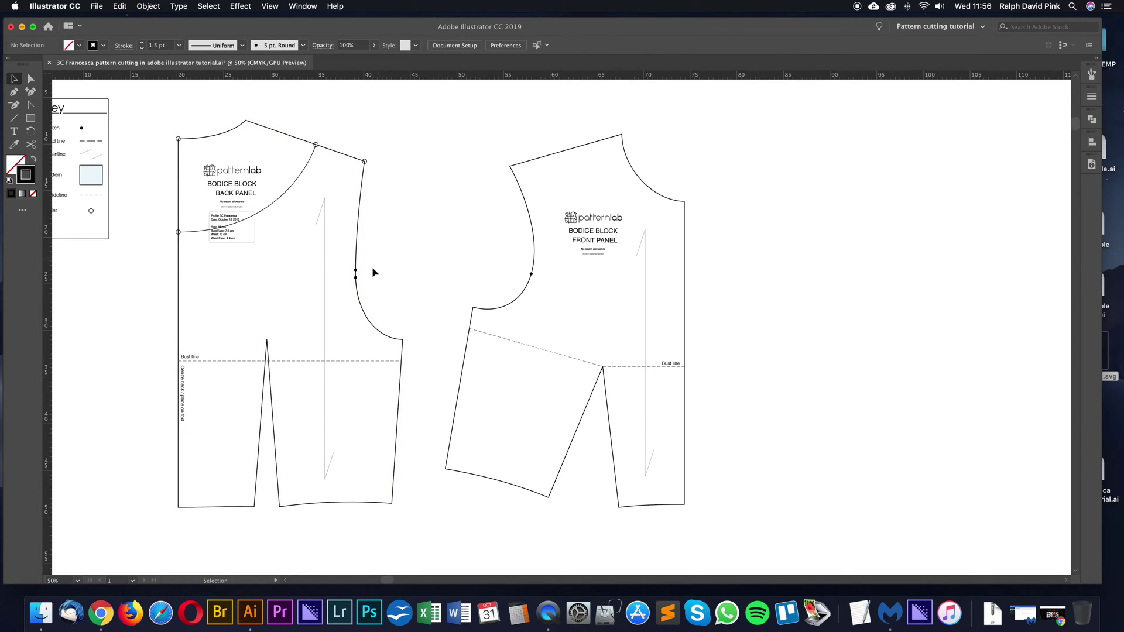
click(359, 252)
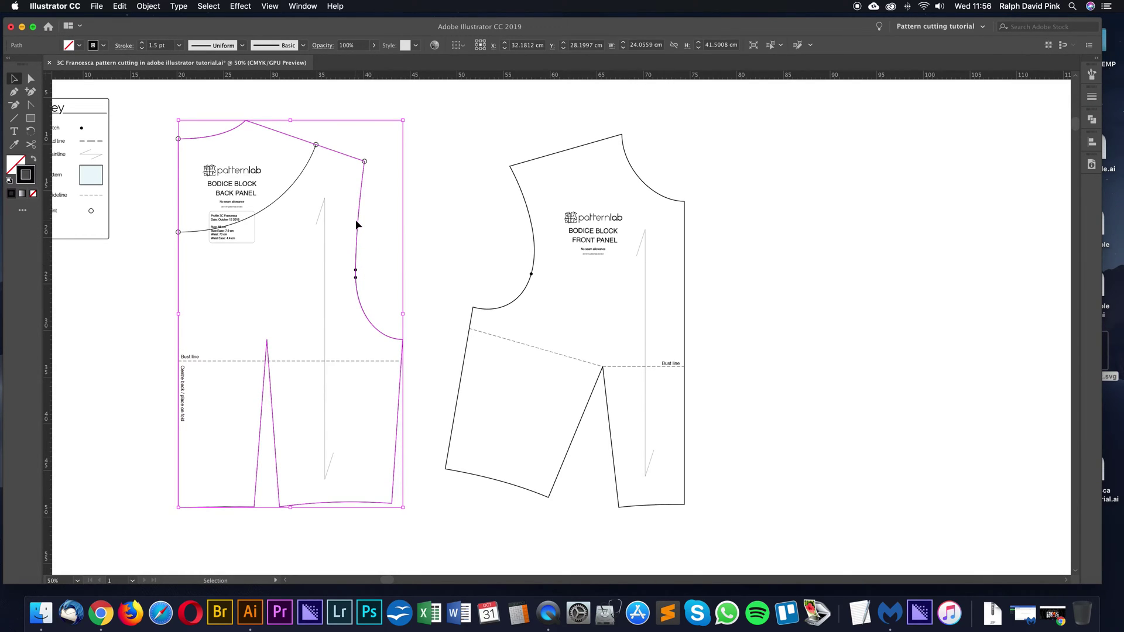
click(371, 270)
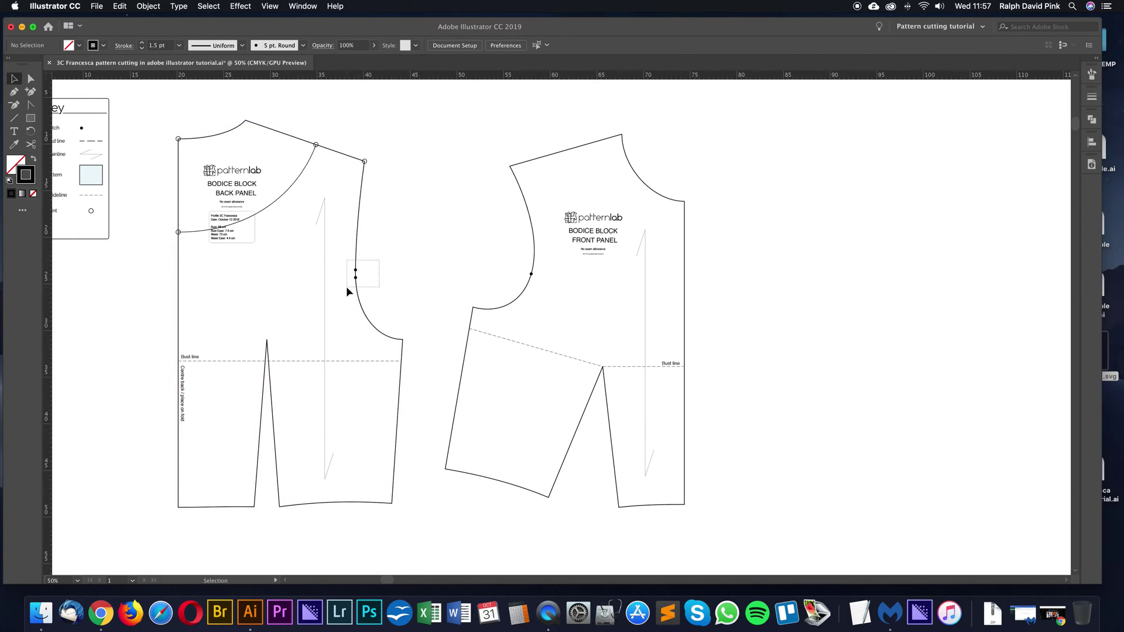
Ungroup the back panel's inner group and select its grainline
drag(347, 287, 347, 287)
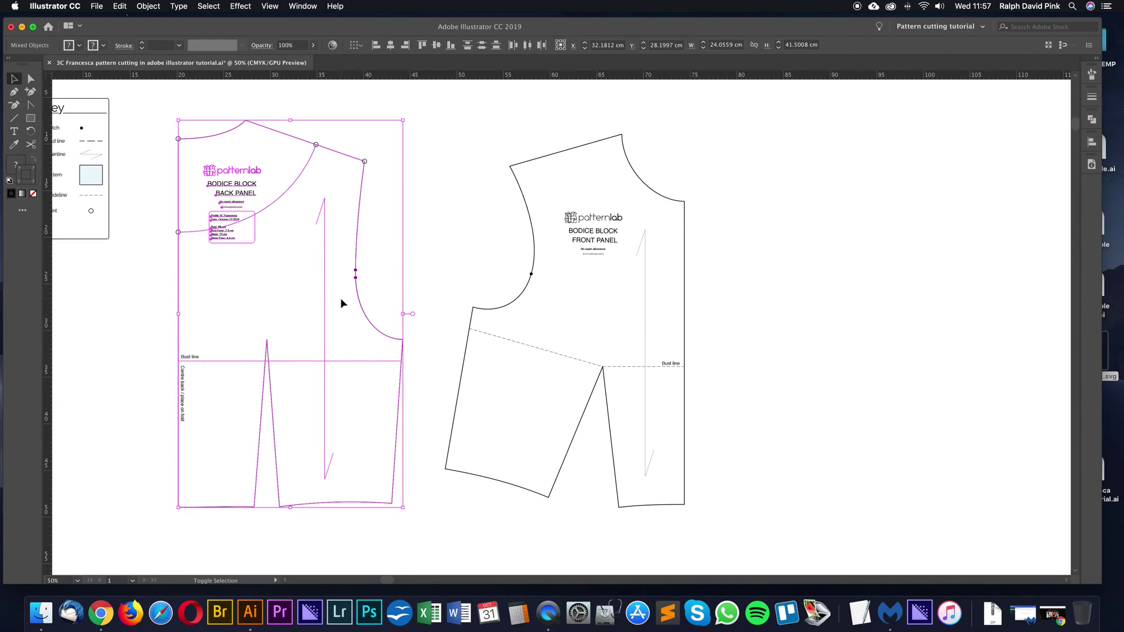
click(406, 288)
click(351, 361)
right_click(335, 315)
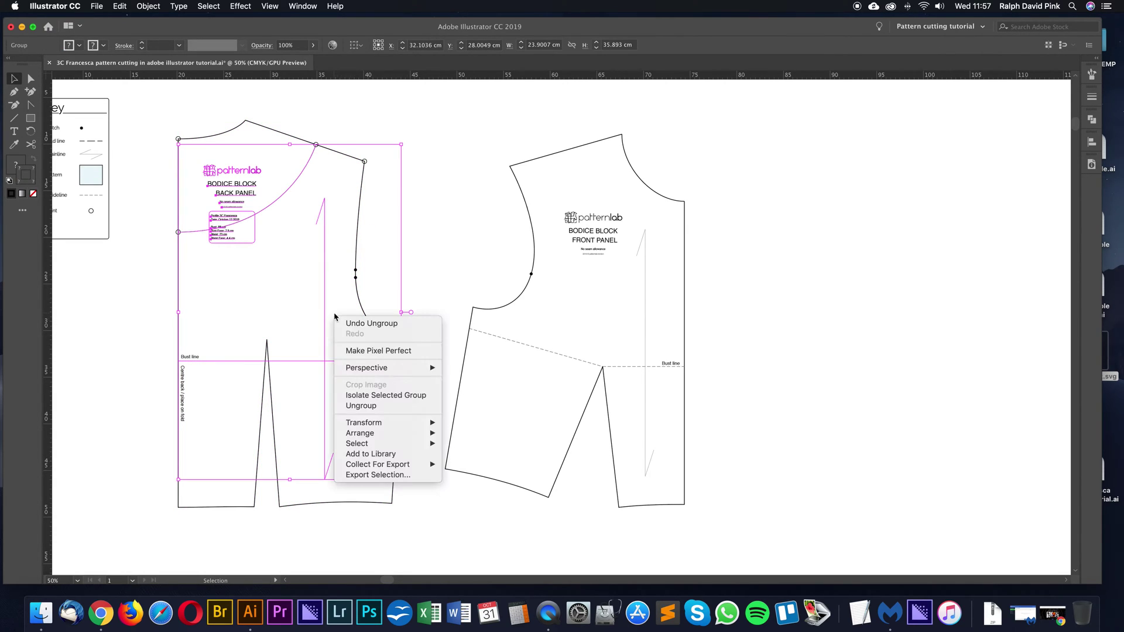
click(359, 406)
click(399, 239)
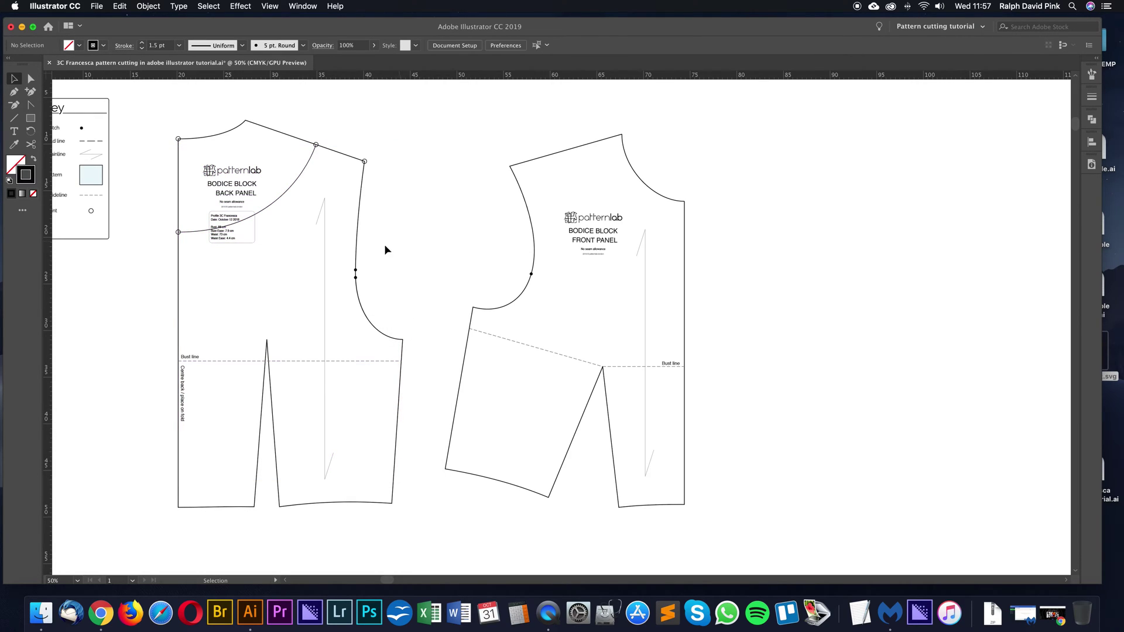
click(325, 249)
Ungroup the back panel's patternlab label group, keeping the profile info block in place
click(231, 234)
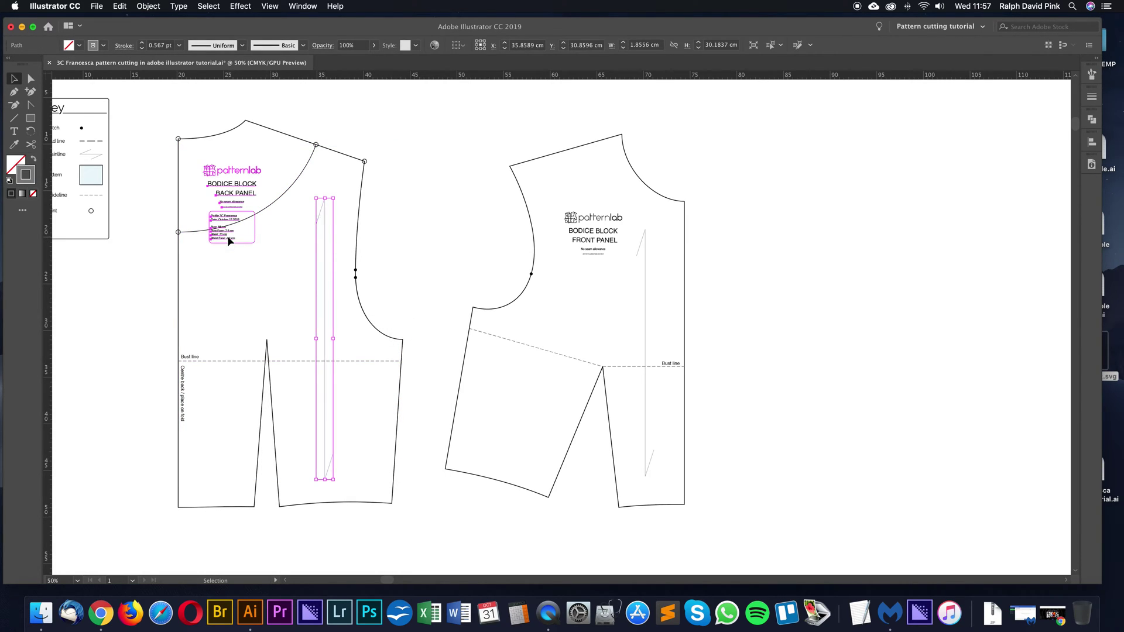
right_click(245, 198)
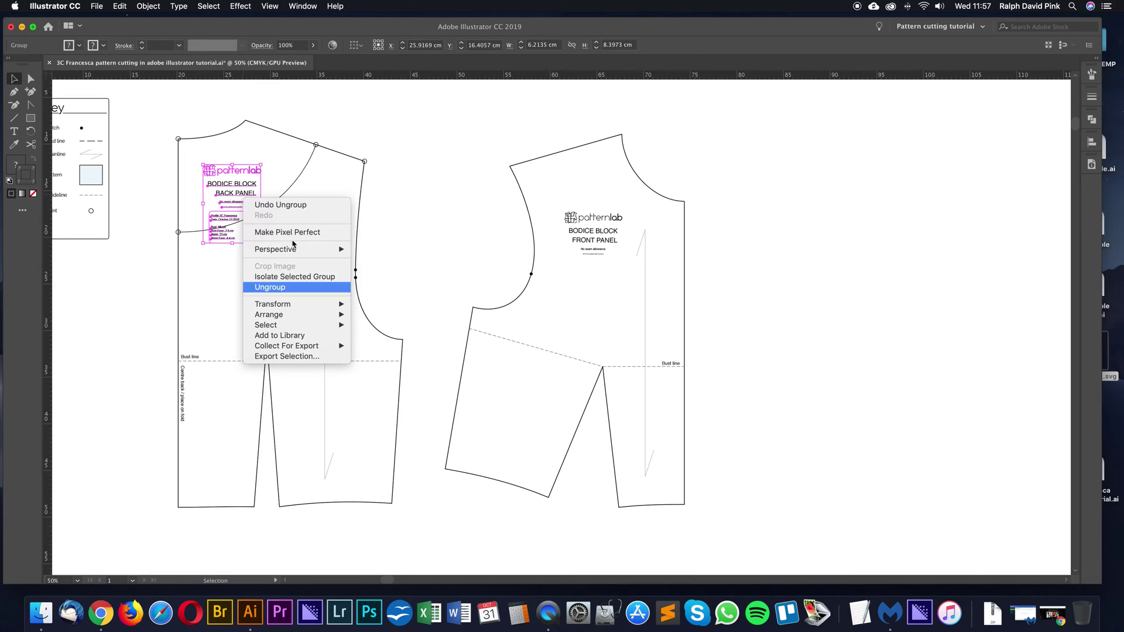
click(270, 287)
drag(226, 224, 263, 275)
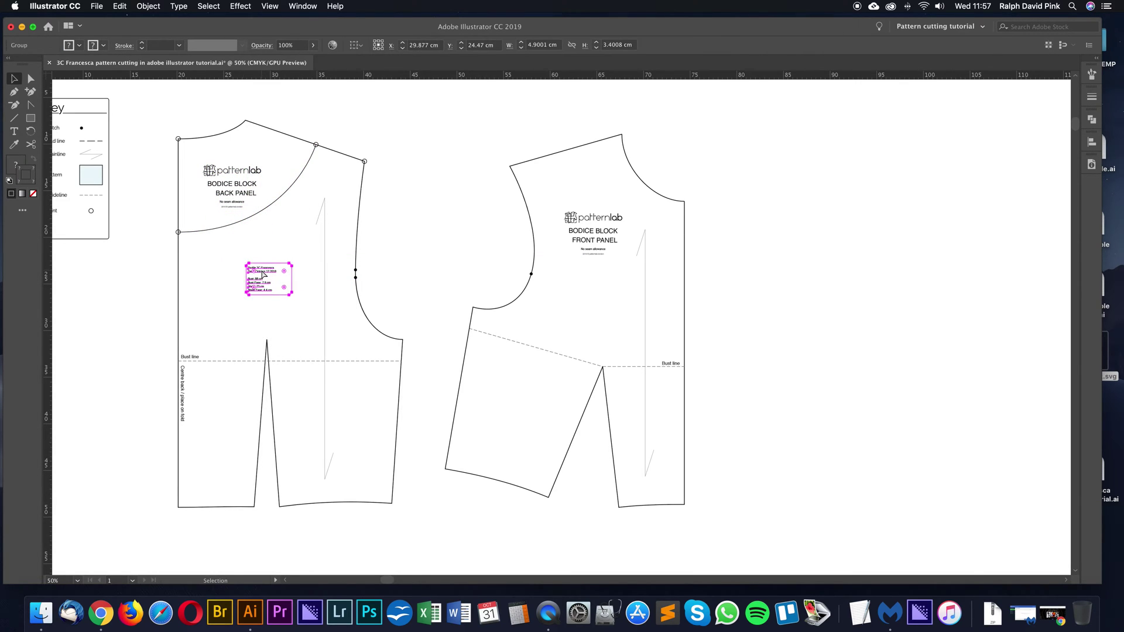
key(super+z)
key(super+z)
click(294, 257)
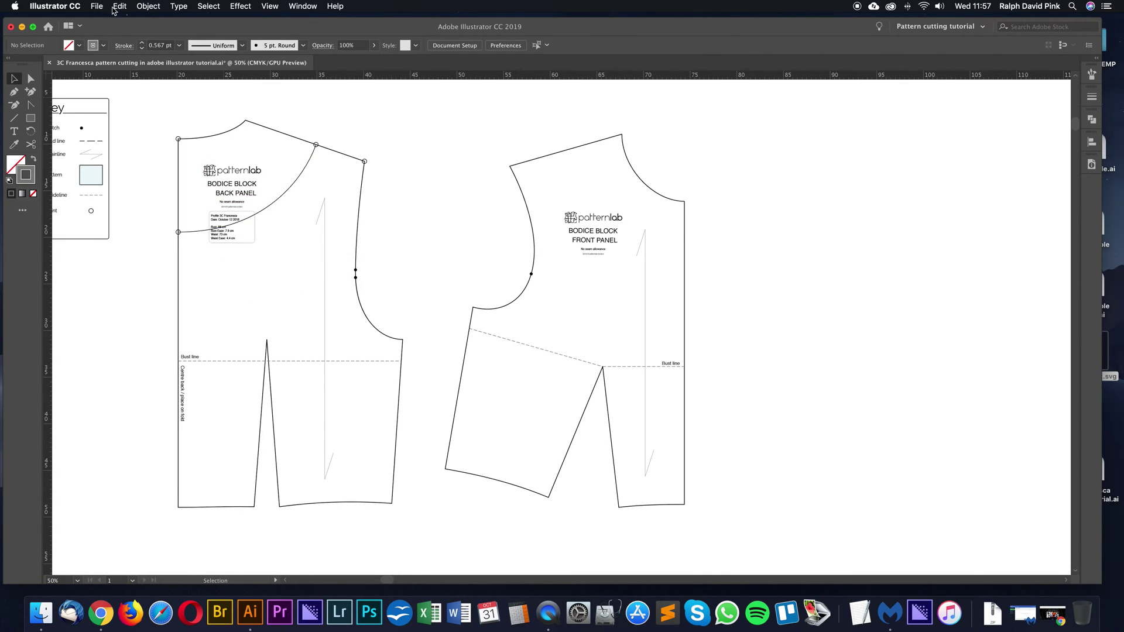
Revert the earlier ungrouping with Edit > Undo and Cmd+Z, regrouping the front panel
click(120, 6)
click(132, 20)
key(a)
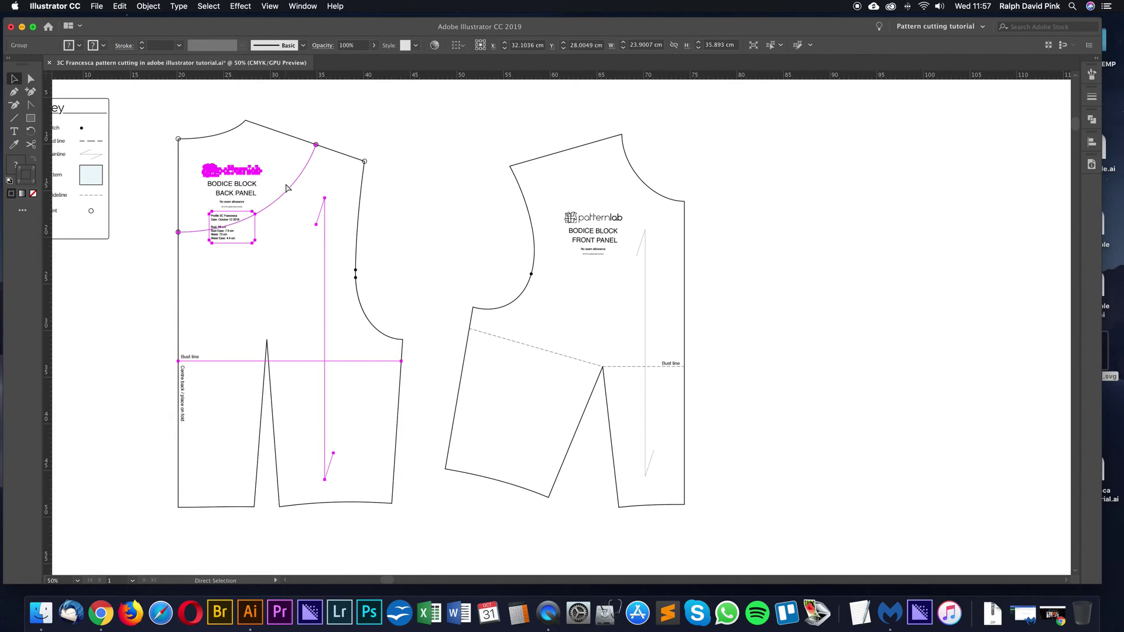
key(super+z)
key(super+z)
key(super+z)
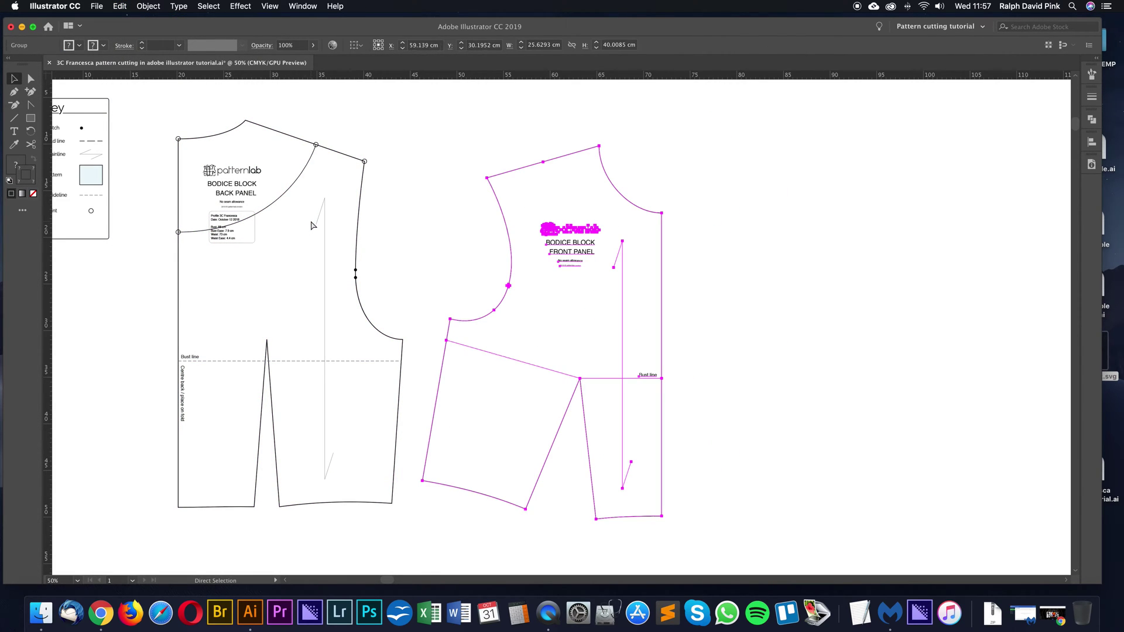
key(super)
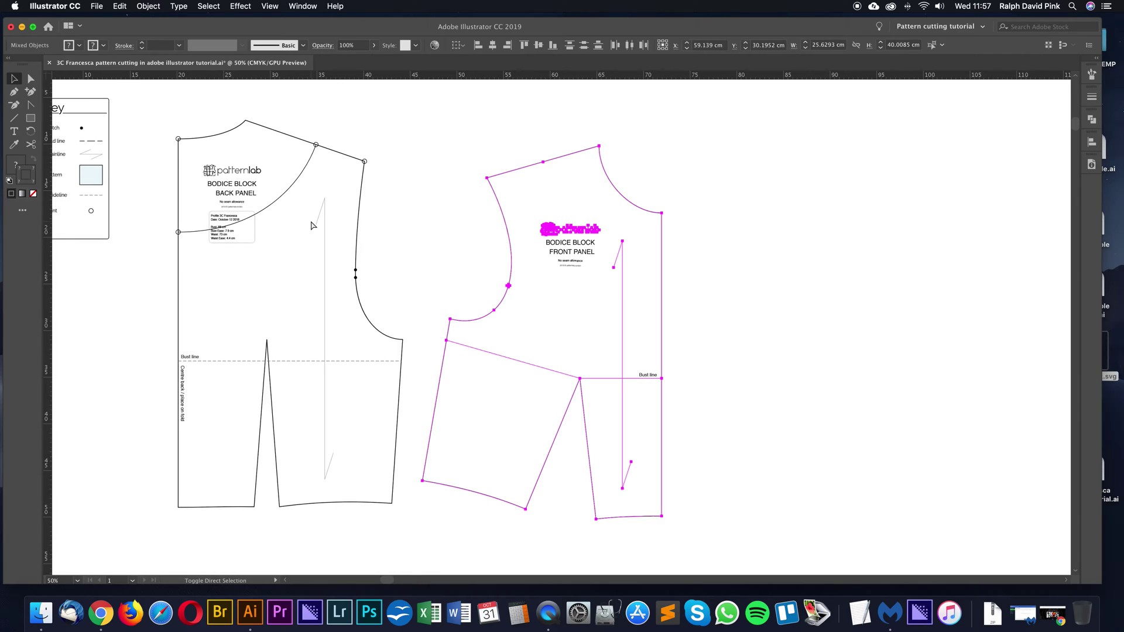
key(super+g)
key(super+z)
key(super+z)
key(super+z)
key(super+z)
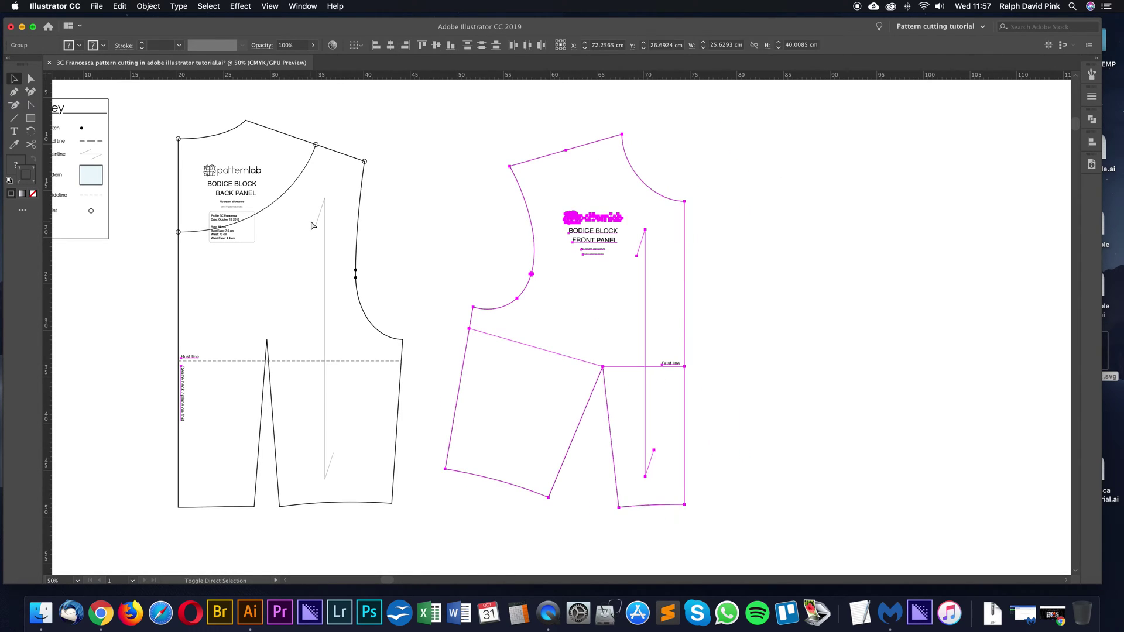
Marquee-select the entire back bodice panel and group its parts together
click(360, 207)
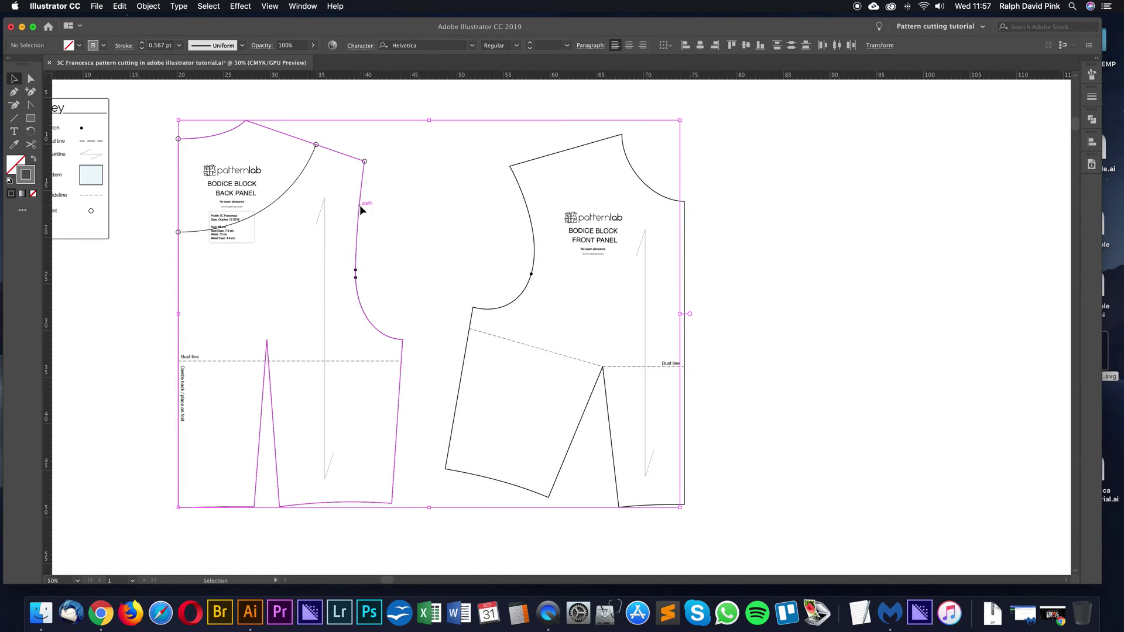
click(373, 223)
drag(387, 230, 432, 231)
key(super+z)
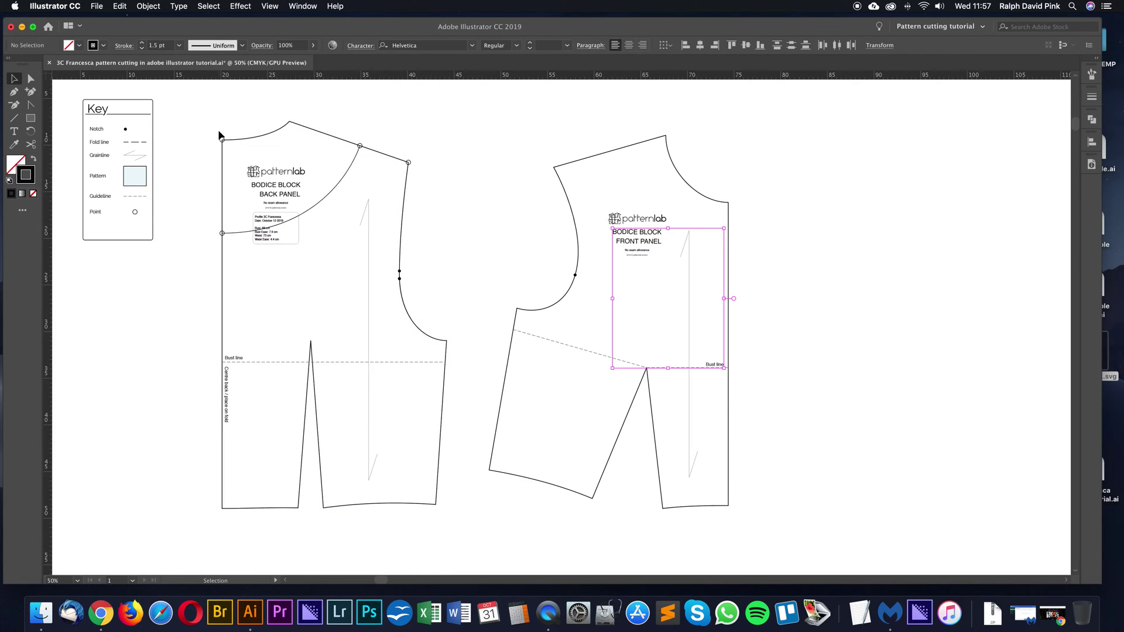
drag(218, 136, 462, 522)
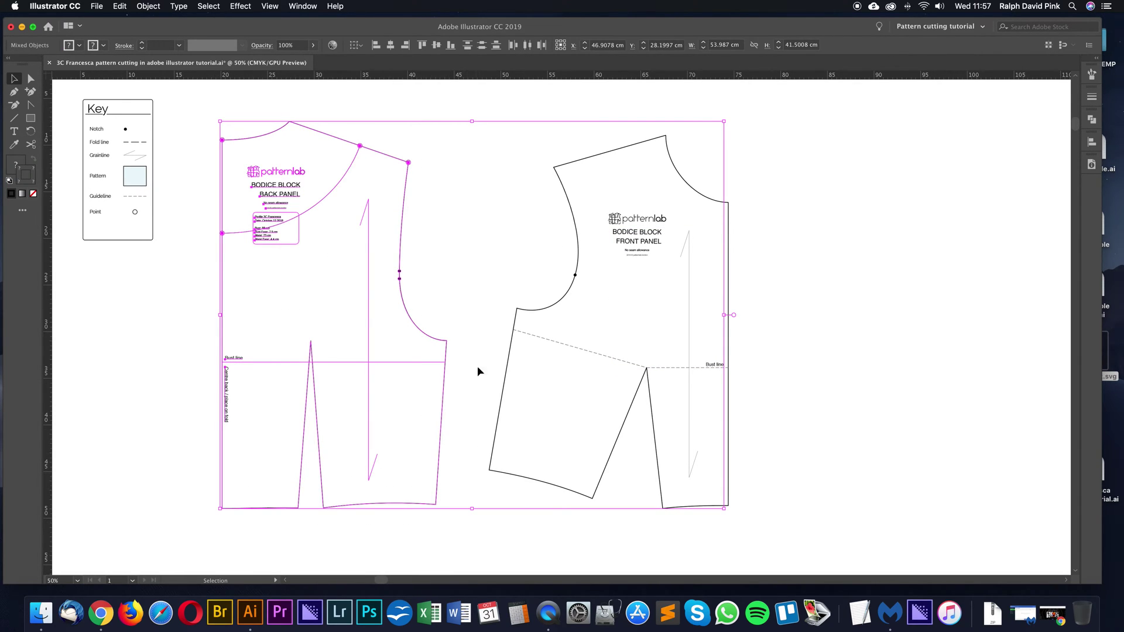
right_click(420, 282)
click(442, 354)
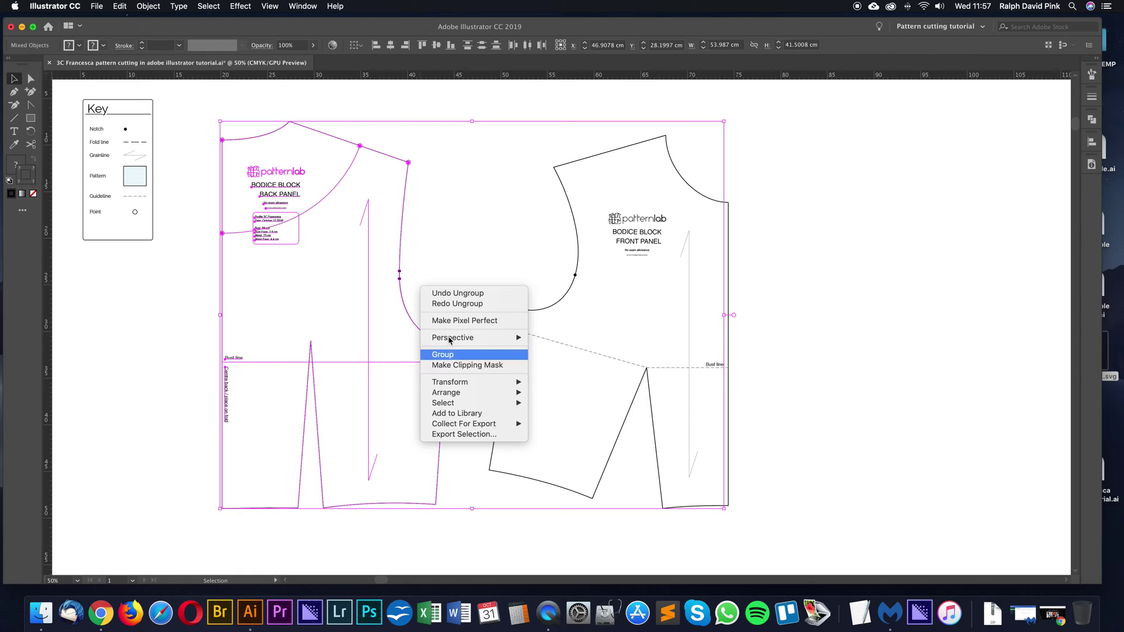
Try moving the grouped back panel, then undo it back to its original position
click(456, 271)
drag(401, 303, 378, 302)
key(super+z)
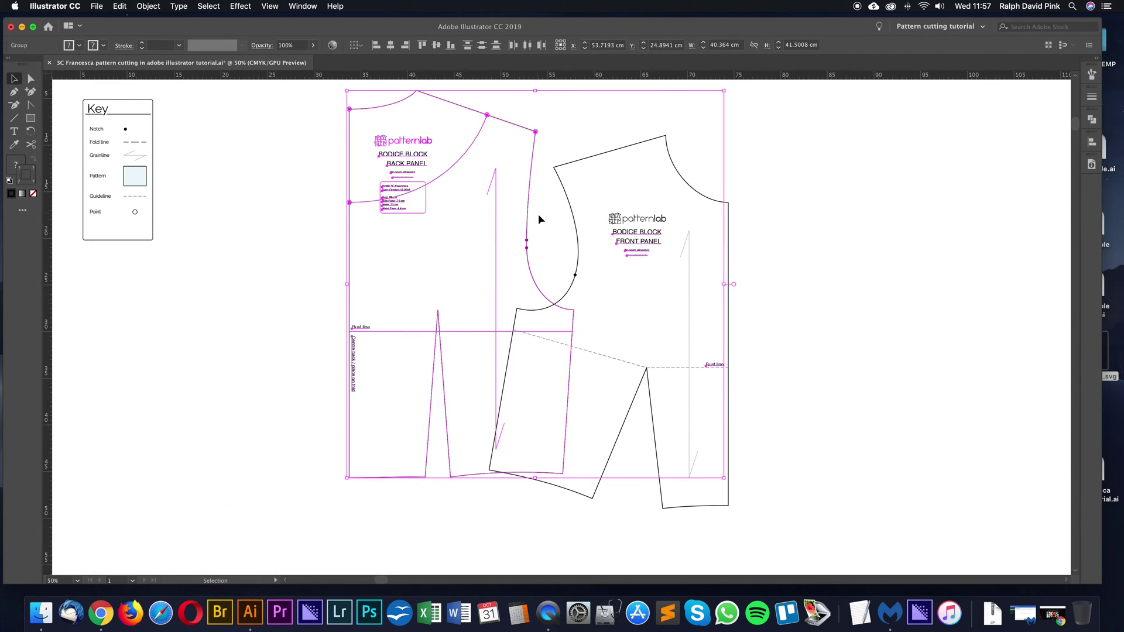
key(super+z)
key(v)
click(467, 187)
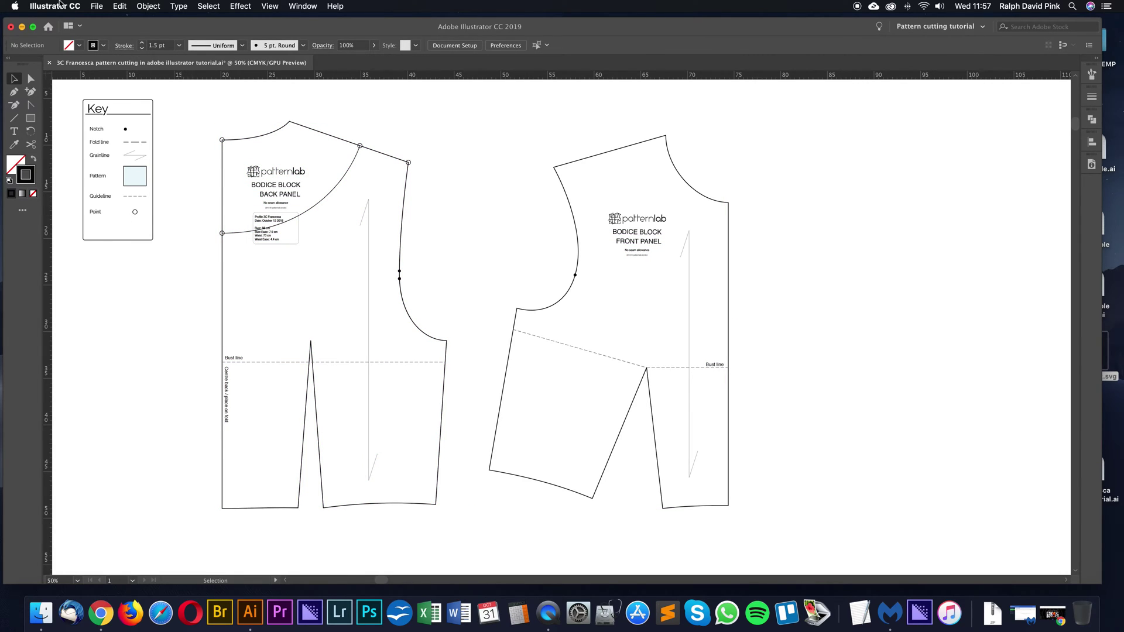
Close the pattern cutting document and reopen it from Recent files, then select the back panel group
click(98, 7)
click(114, 89)
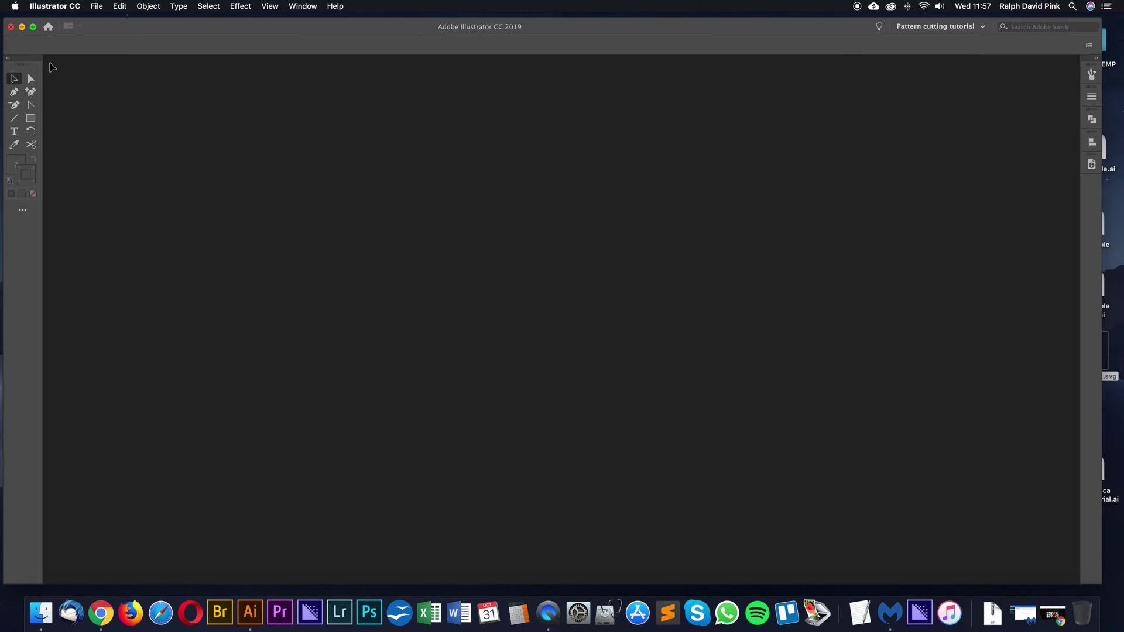
click(96, 6)
click(246, 356)
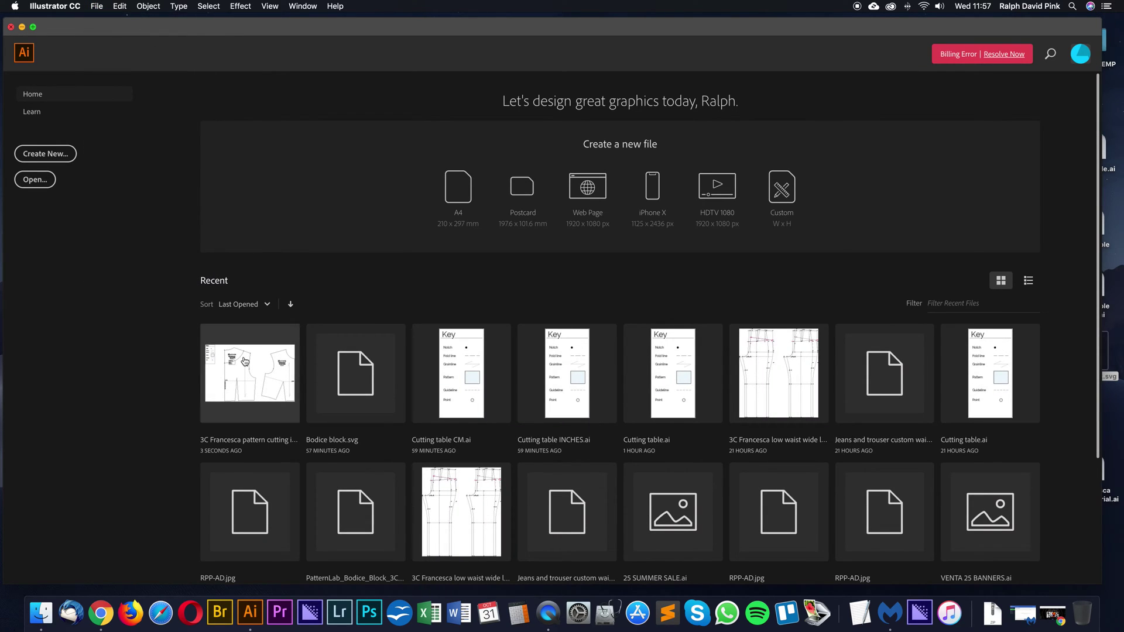
click(244, 359)
click(316, 205)
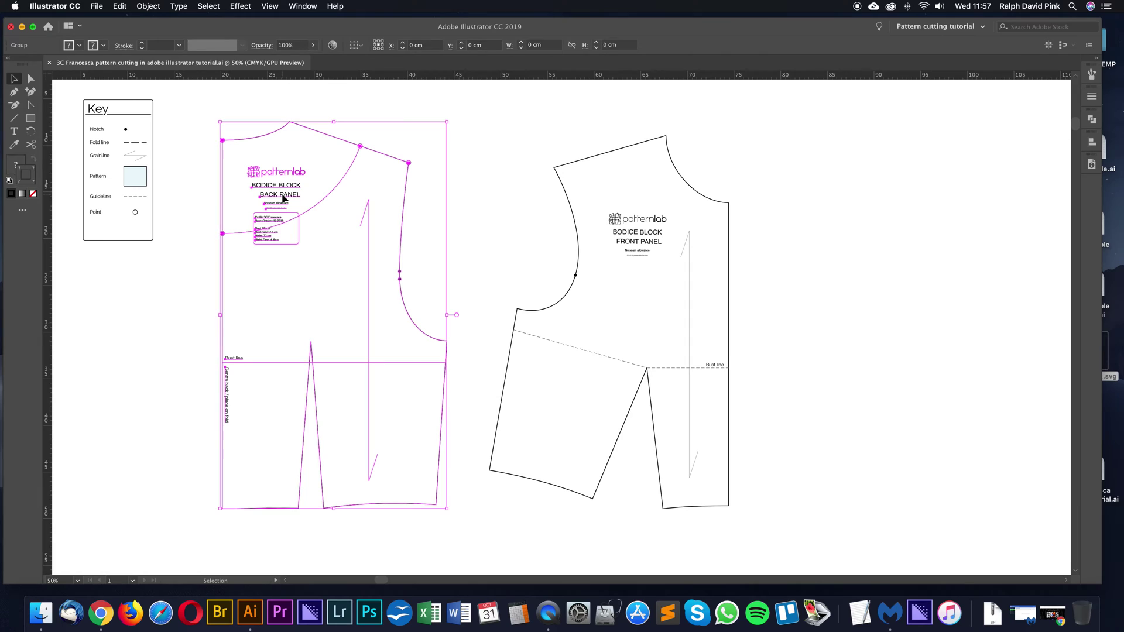
Ungroup the back bodice panel group and then its inner group
click(643, 237)
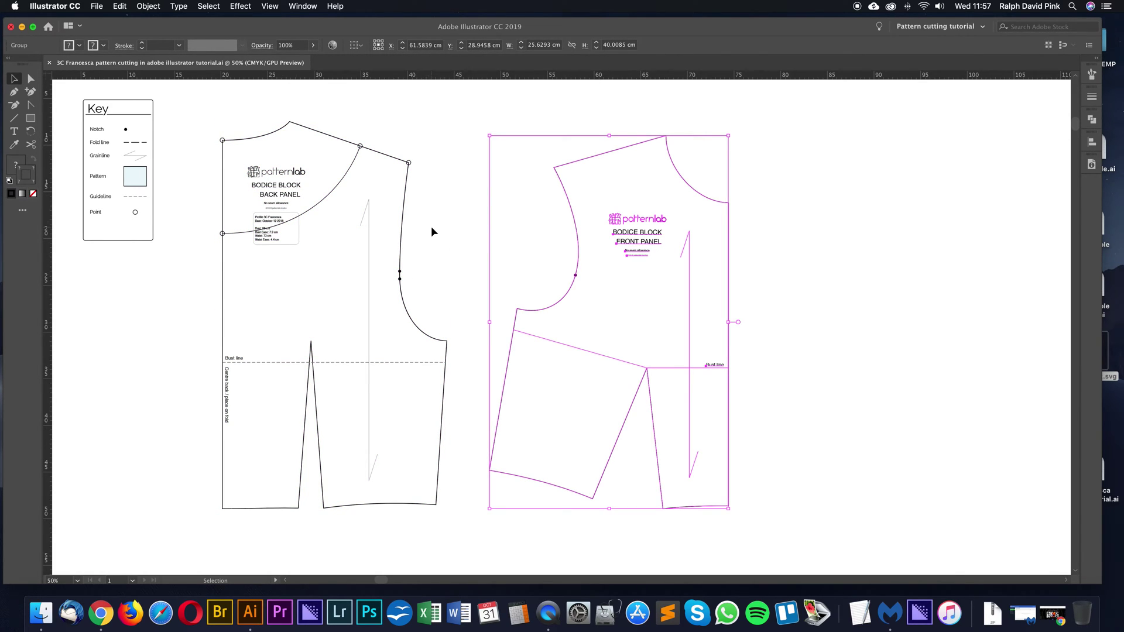
click(550, 248)
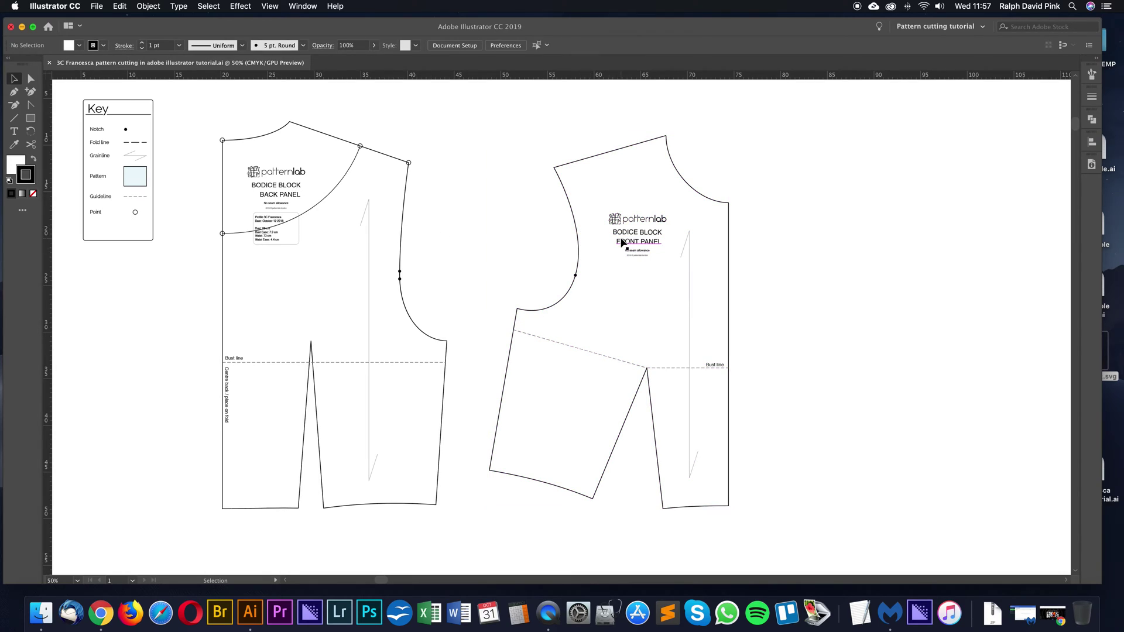
click(622, 241)
click(372, 203)
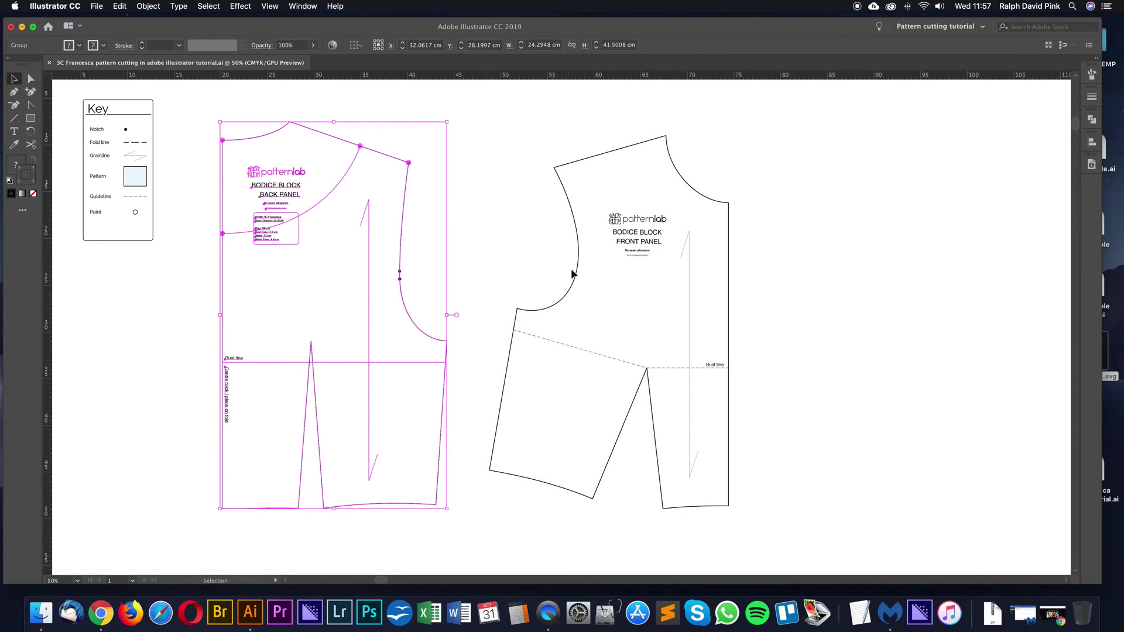
click(578, 264)
click(327, 196)
right_click(325, 195)
click(353, 287)
click(459, 231)
click(283, 189)
right_click(367, 204)
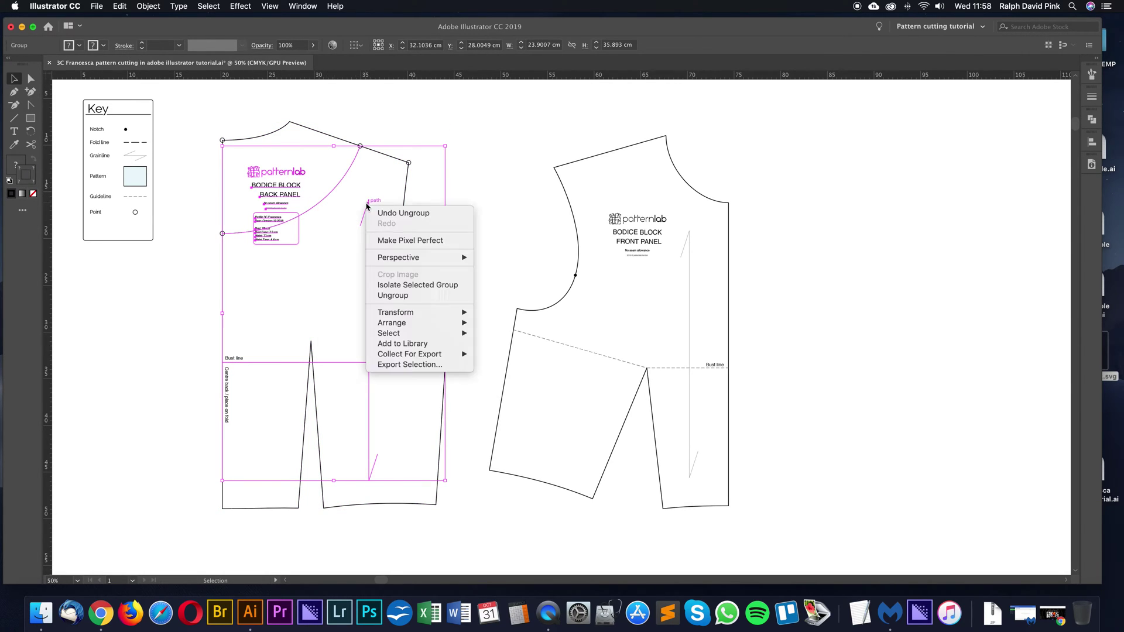
click(490, 208)
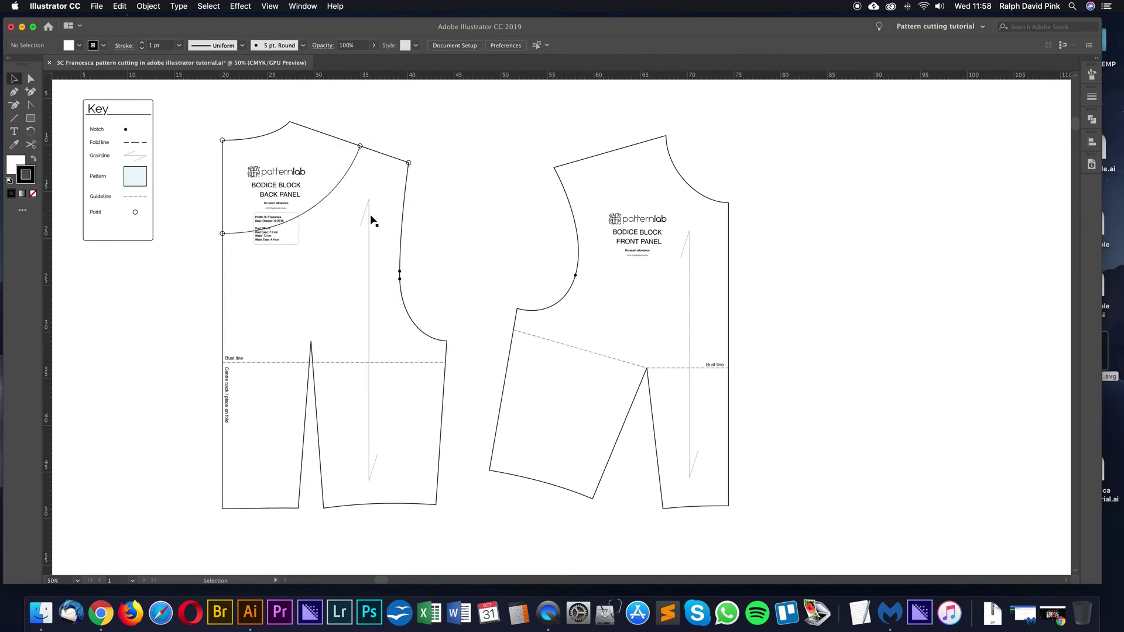
Reposition the back panel's logo, title, Bust line and Centre back labels, and grainline
click(281, 190)
drag(281, 191, 153, 328)
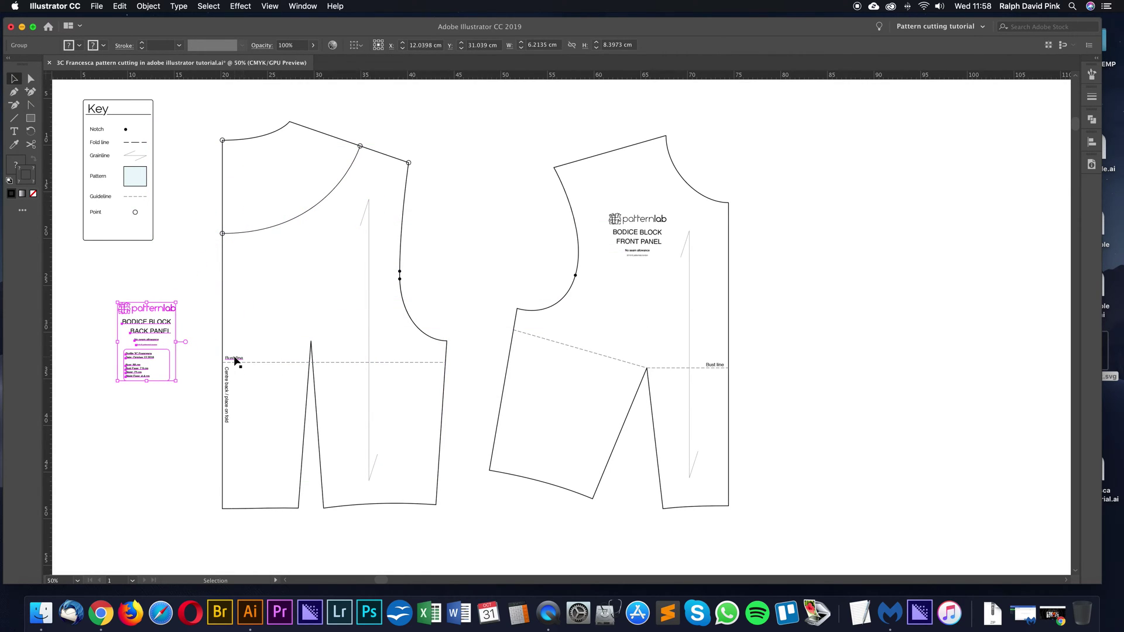
click(229, 375)
drag(237, 358, 129, 446)
click(443, 214)
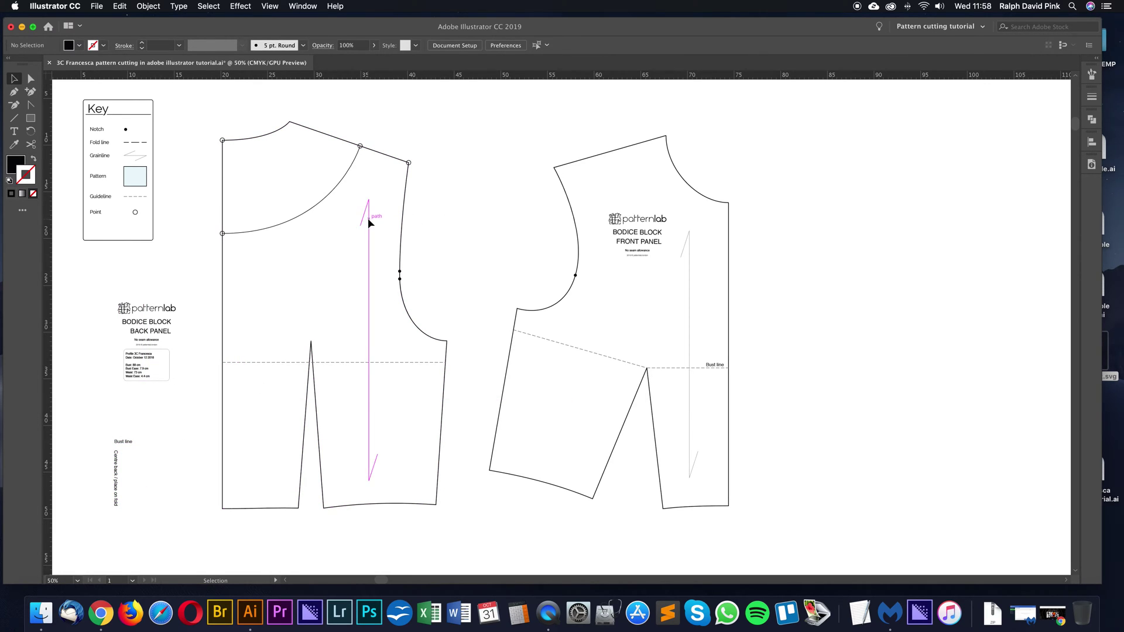
drag(368, 223, 191, 273)
Group all the back panel's pieces together, then undo the recent changes
drag(481, 125, 219, 512)
right_click(378, 313)
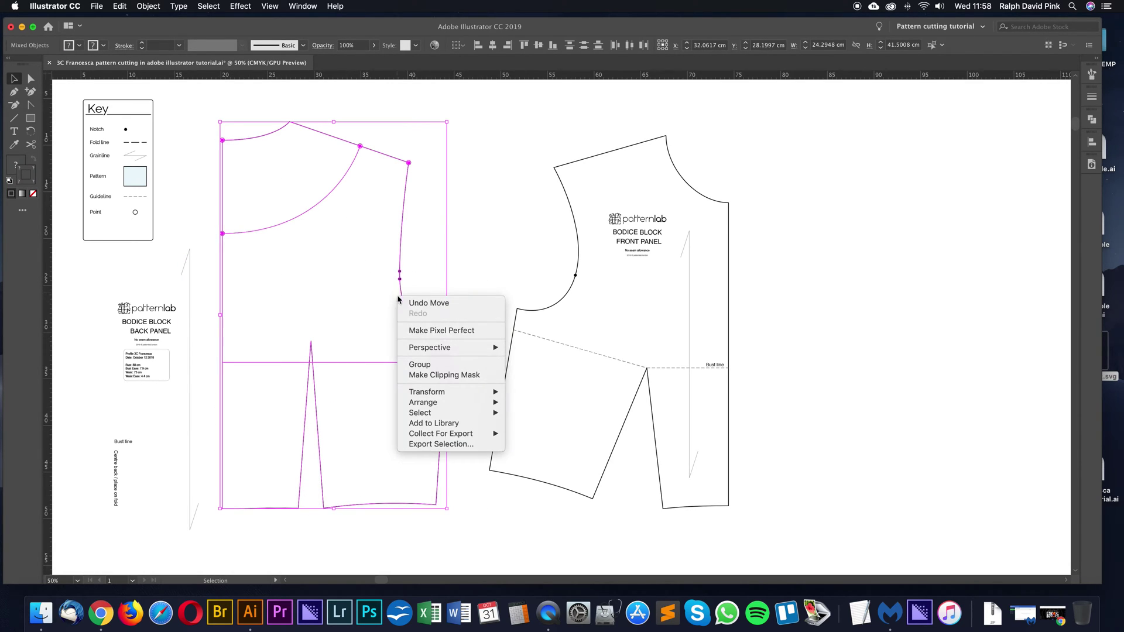
click(417, 364)
click(468, 233)
key(super+z)
key(super+z)
key(super+z)
key(super+z)
key(super+z)
key(super+z)
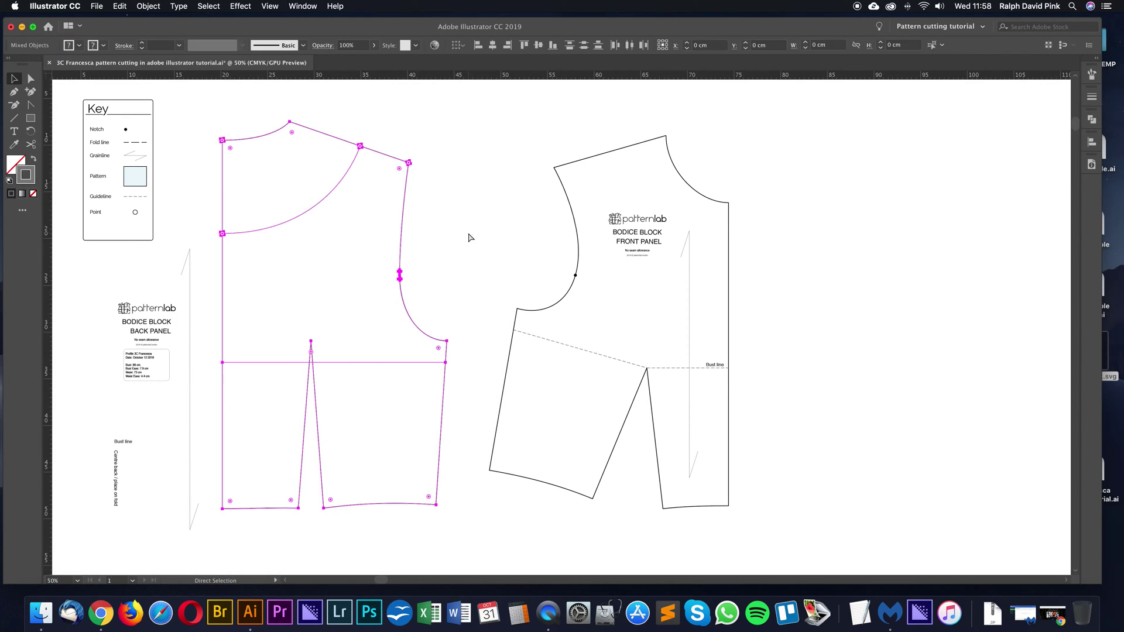
Drag the front panel group left to leave a narrow gap beside the back panel
key(super+z)
click(470, 238)
drag(475, 247, 446, 247)
drag(579, 259, 761, 510)
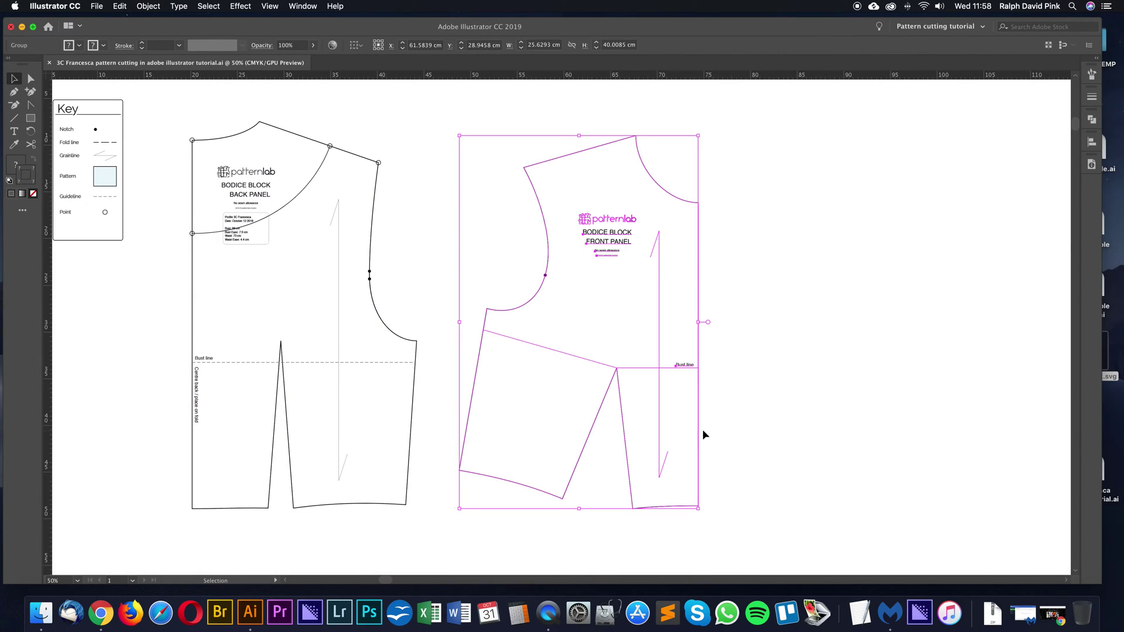
drag(699, 433, 669, 436)
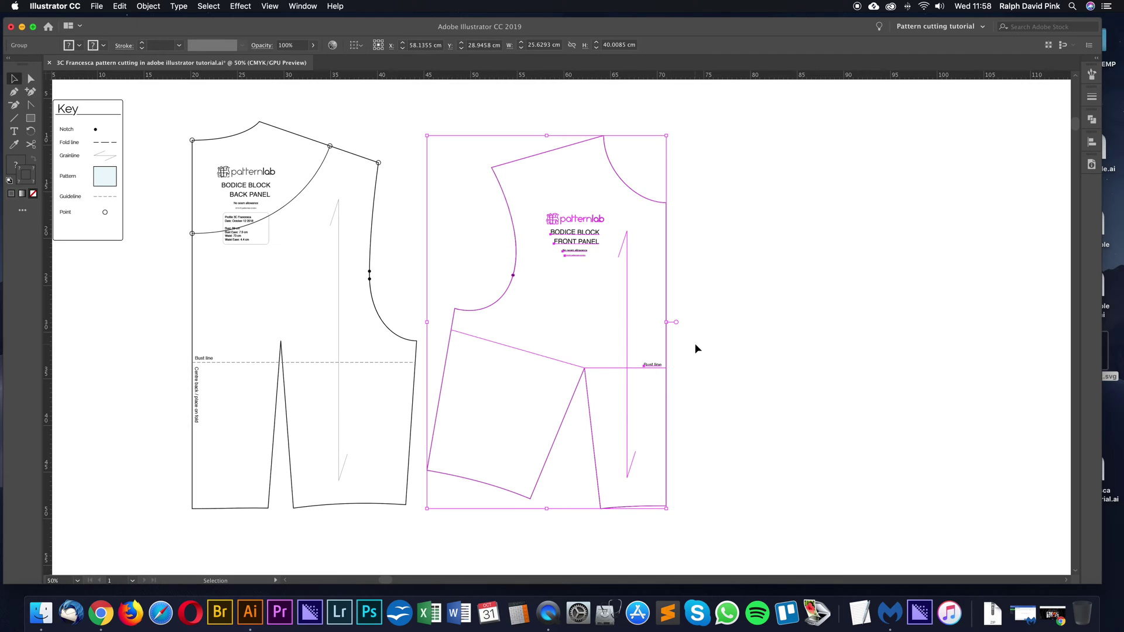
click(708, 240)
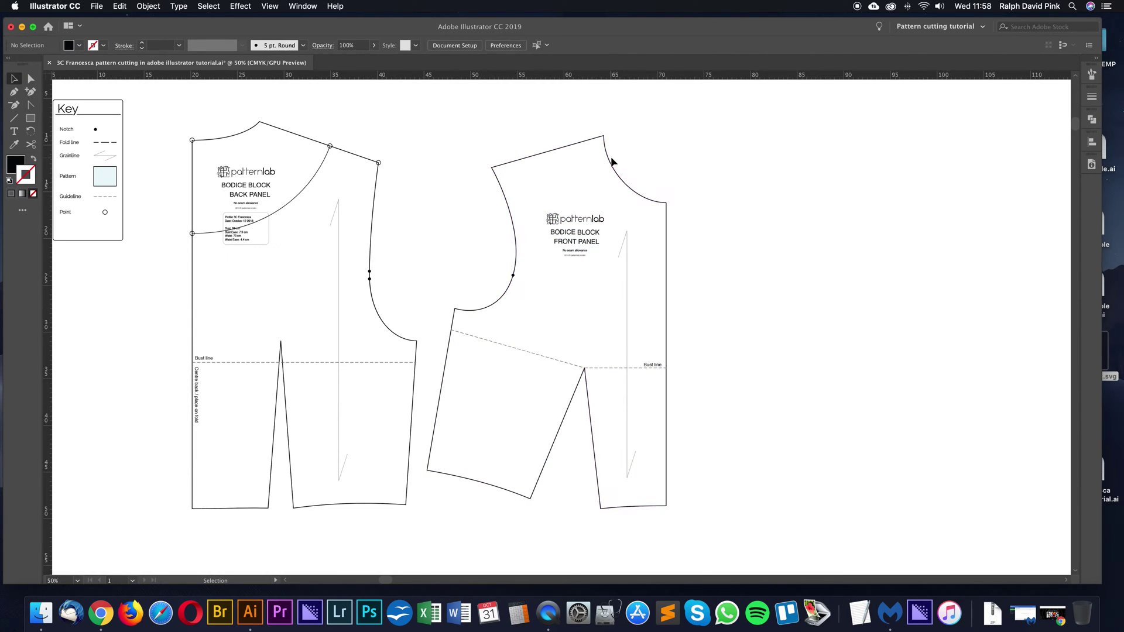
click(353, 154)
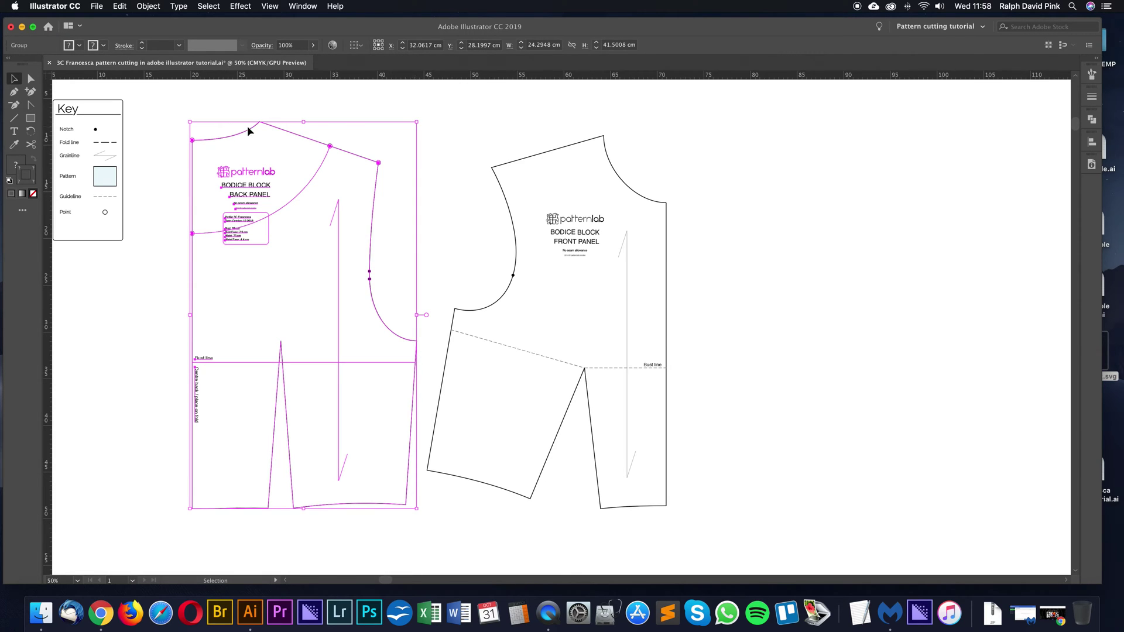
drag(415, 123, 439, 121)
Rotate the back panel group 180° so it sits upside down
click(433, 161)
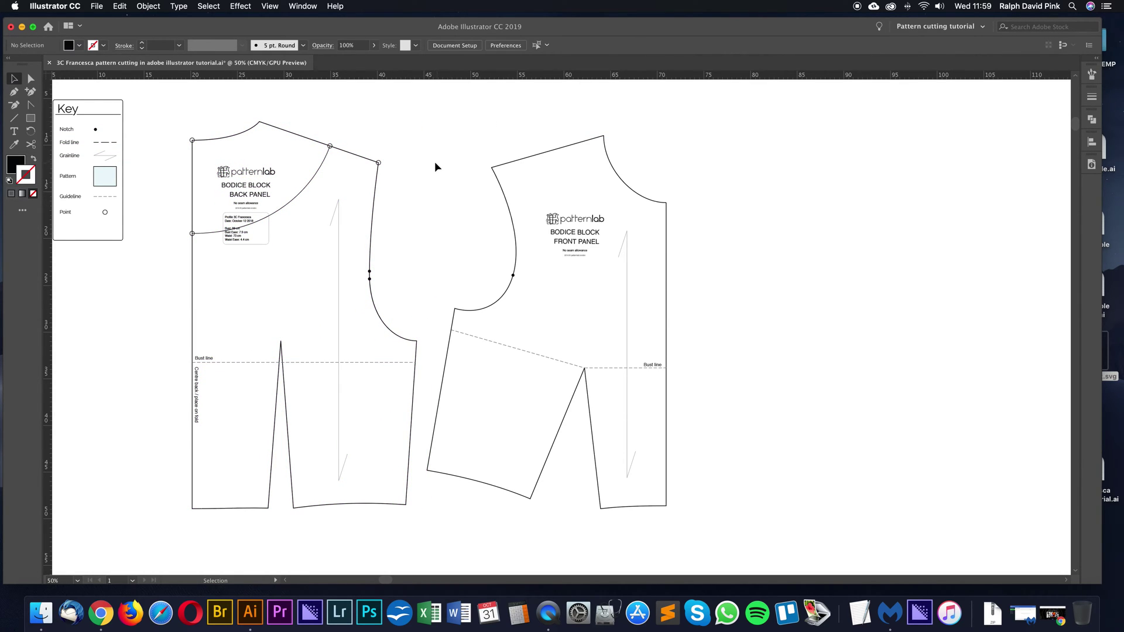
mouse_move(434, 161)
mouse_down()
mouse_move(418, 168)
mouse_move(428, 172)
mouse_up()
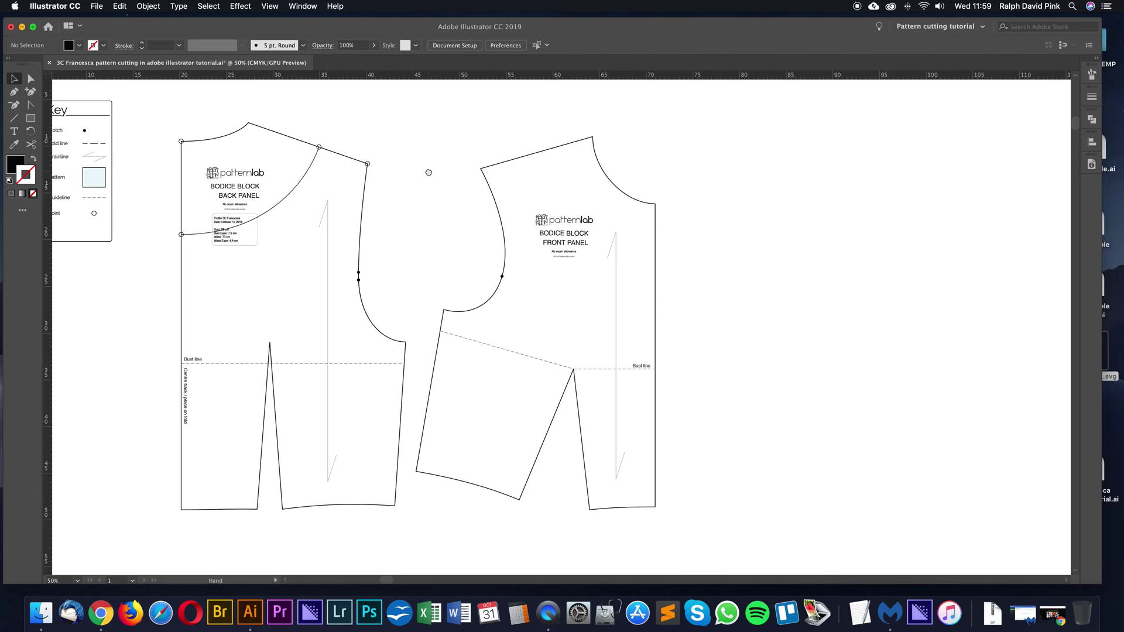
click(370, 171)
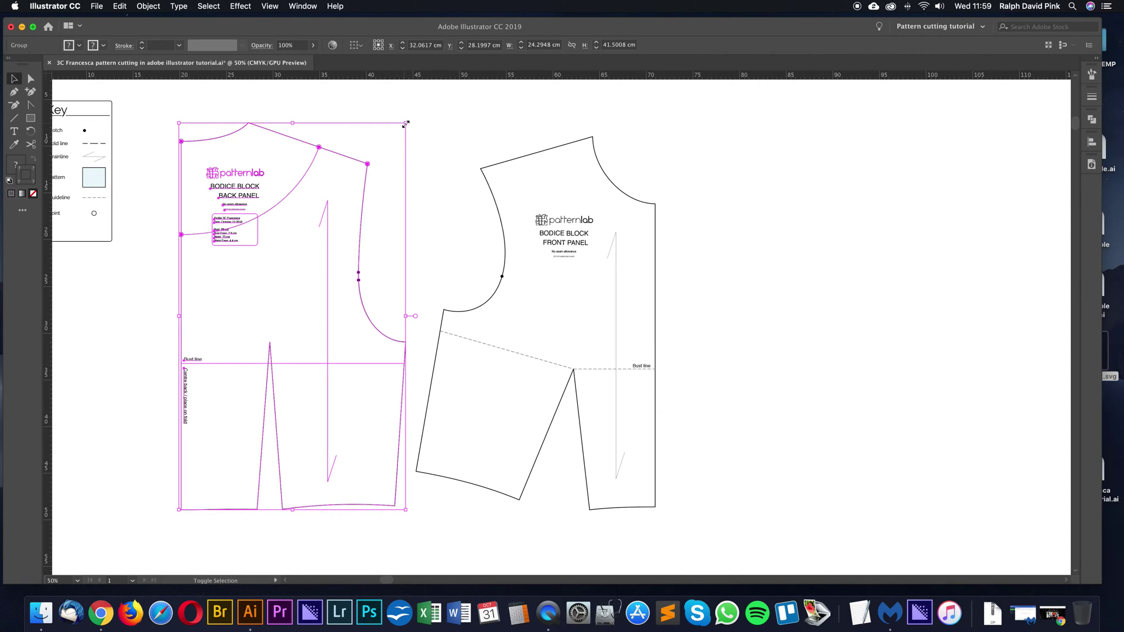
drag(406, 123, 392, 139)
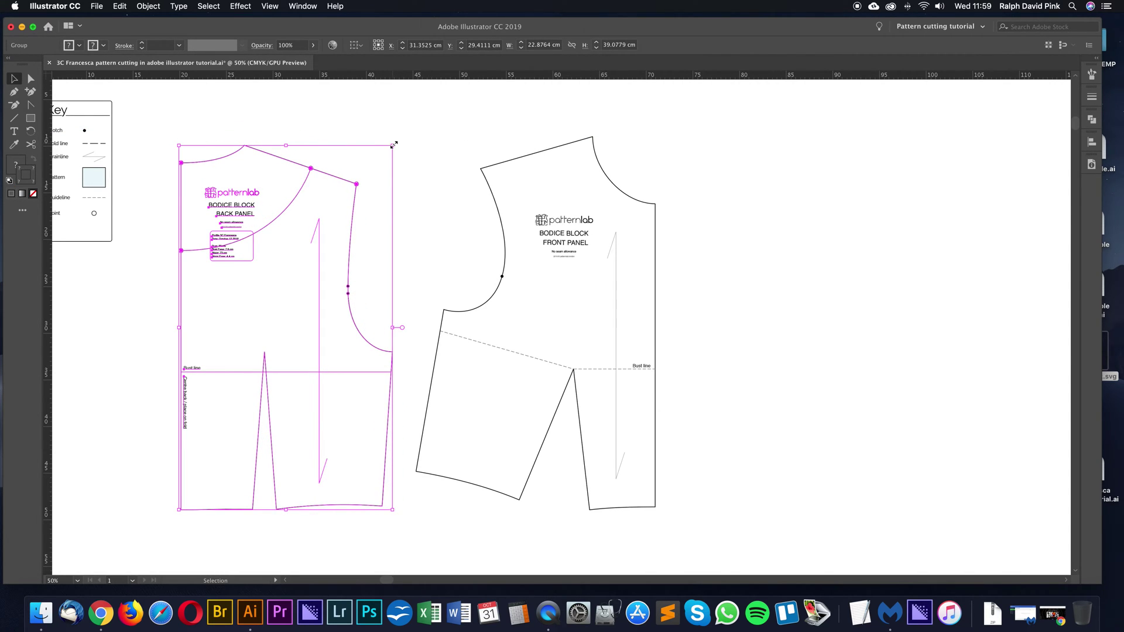
key(super+z)
click(411, 198)
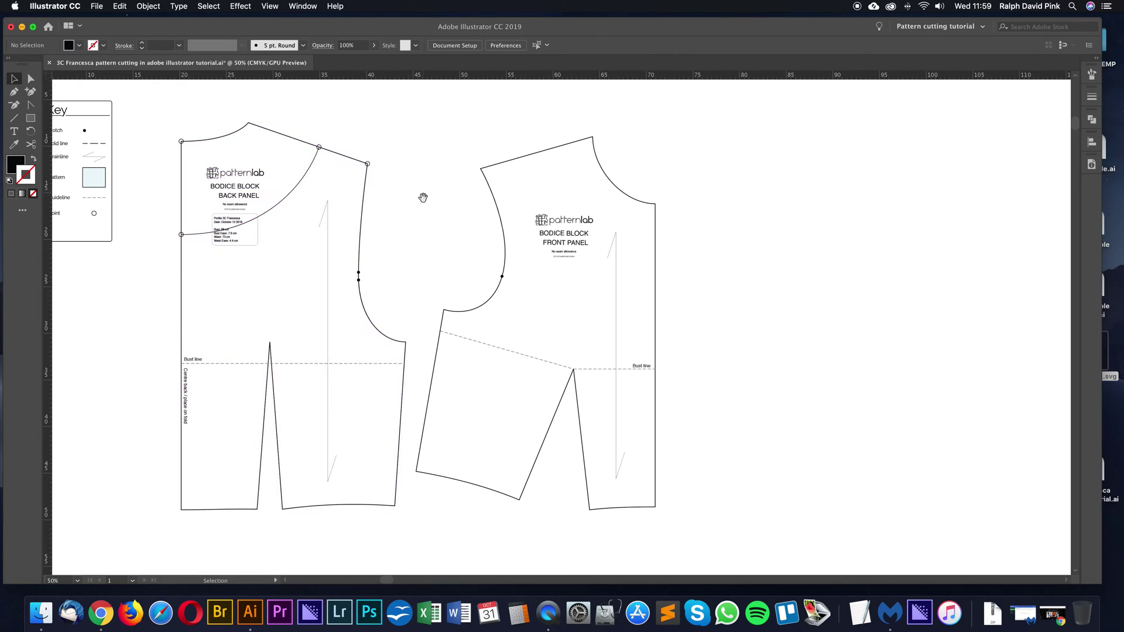
drag(423, 197, 409, 250)
click(343, 210)
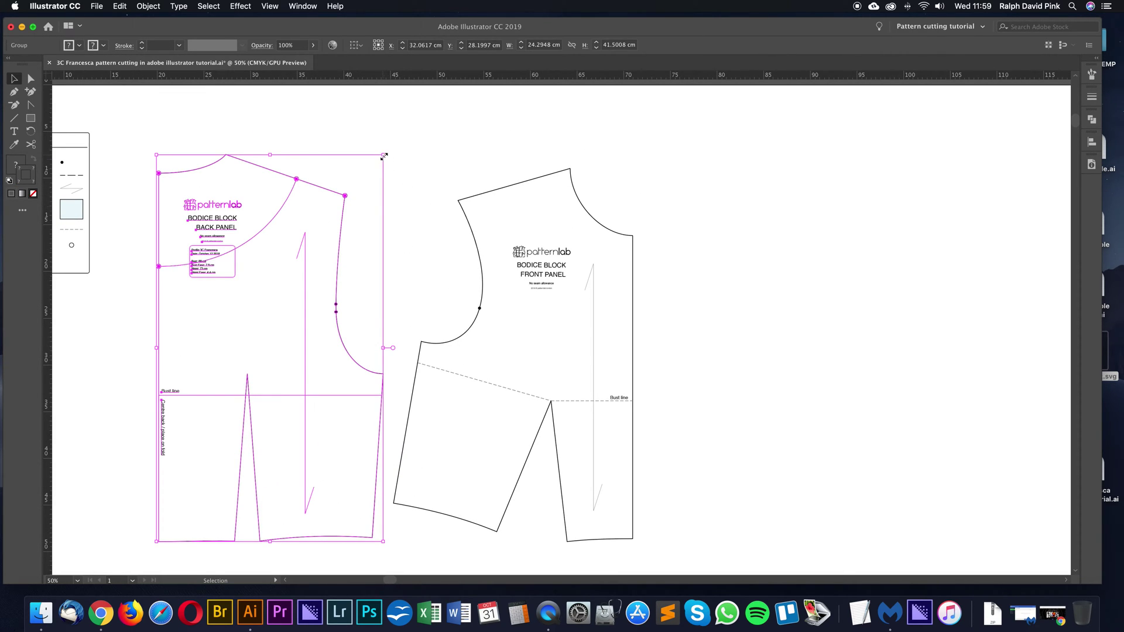
drag(388, 150, 220, 432)
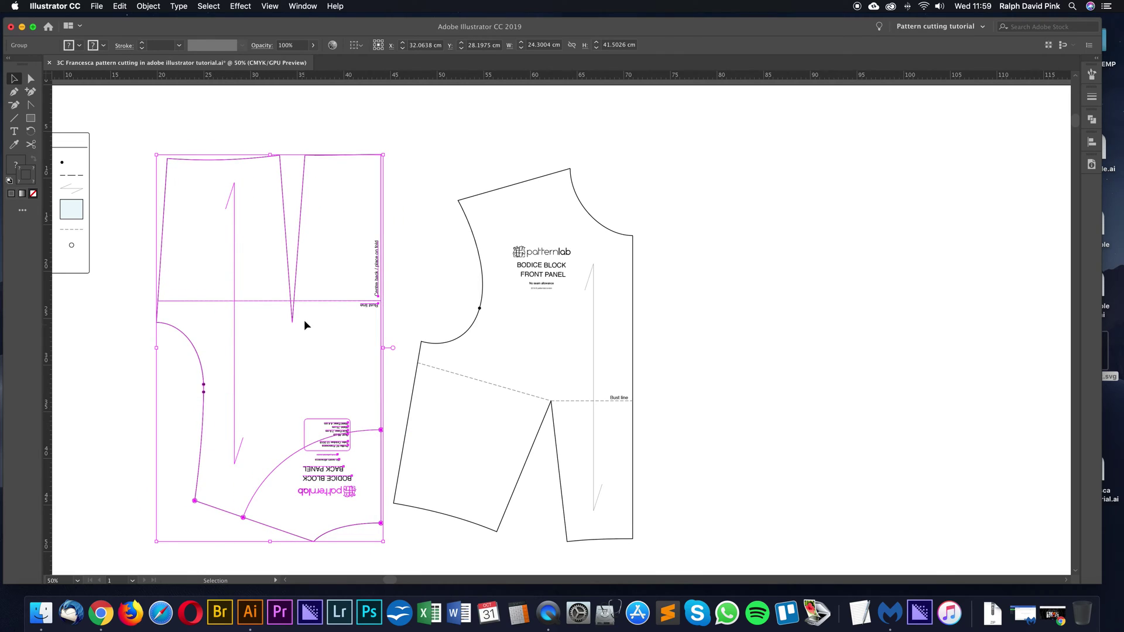
Move the back panel right of the front panel, turn it upright, and set it against the front's side
drag(294, 314, 775, 316)
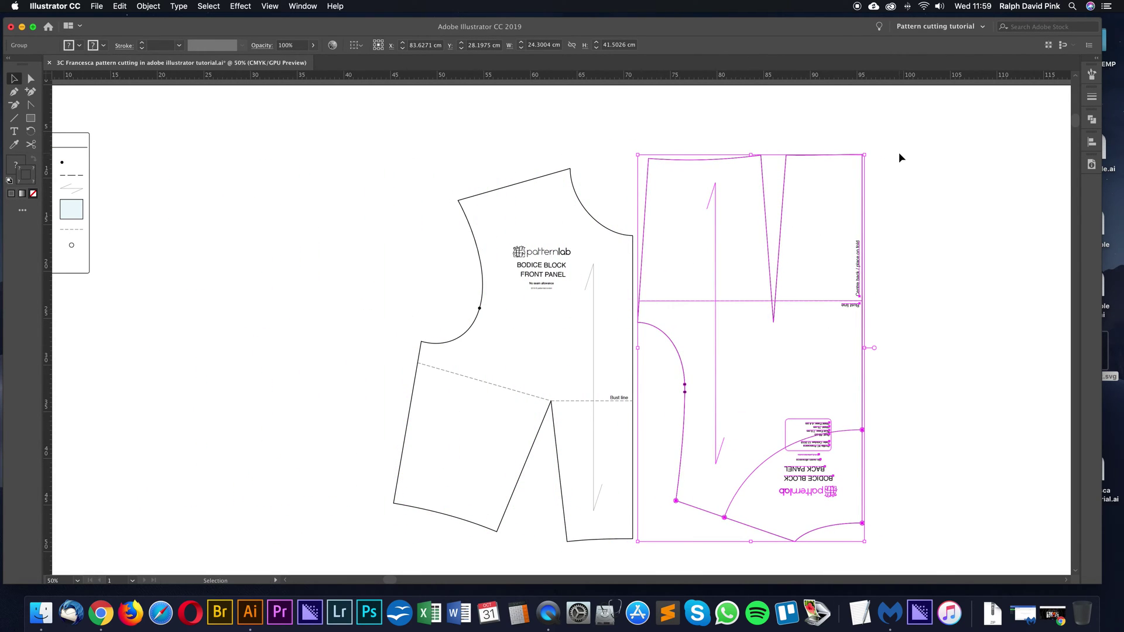
click(907, 188)
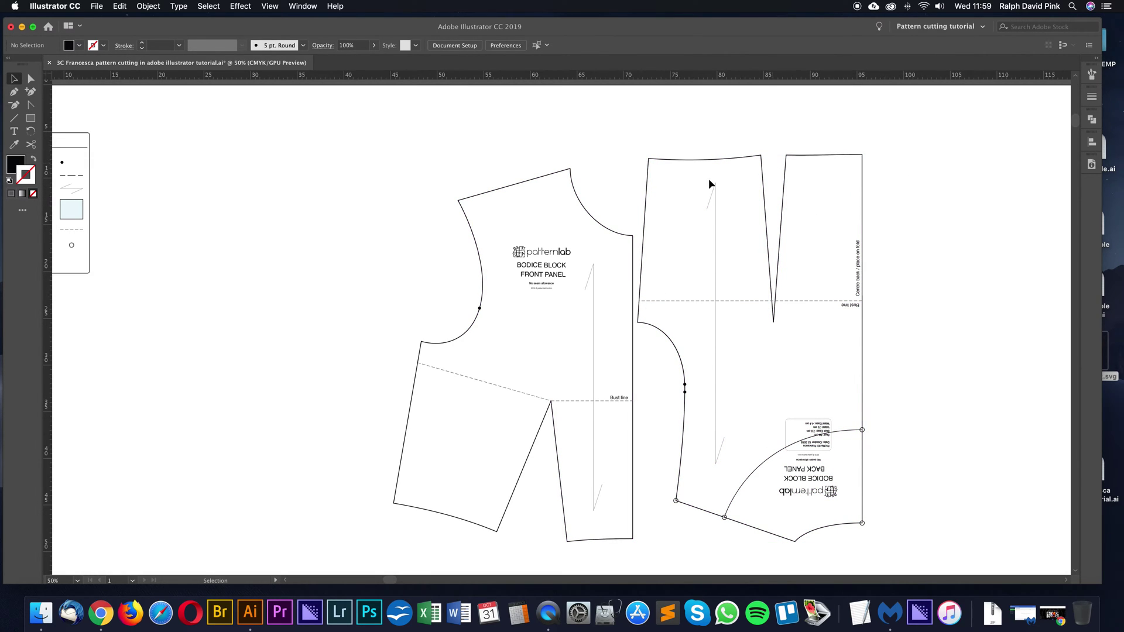
drag(650, 193, 783, 186)
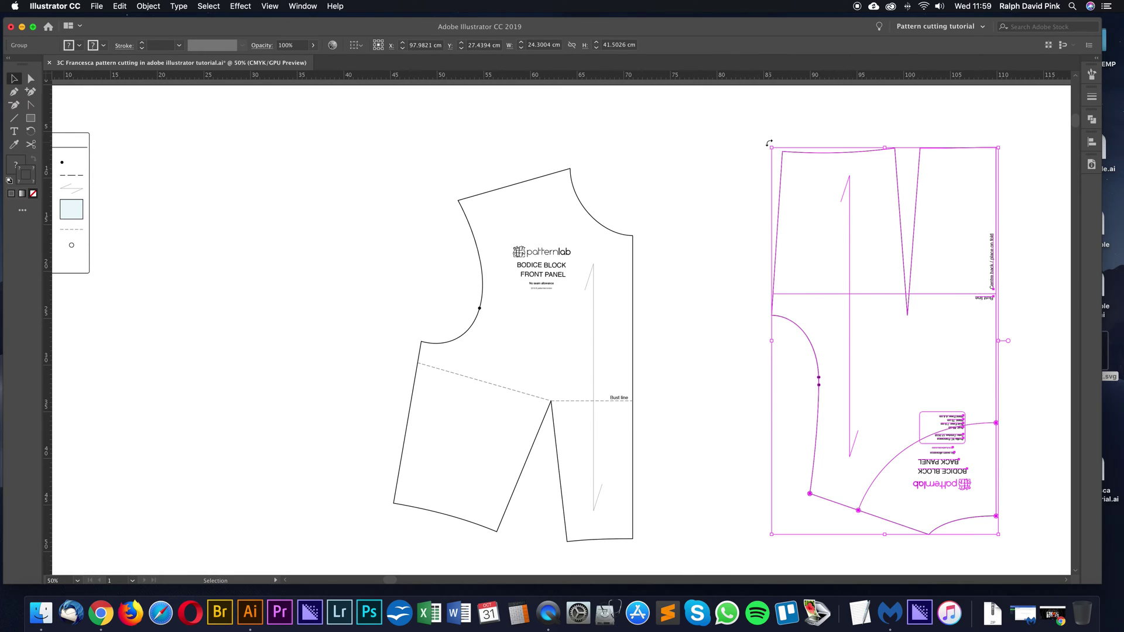
drag(768, 143, 916, 385)
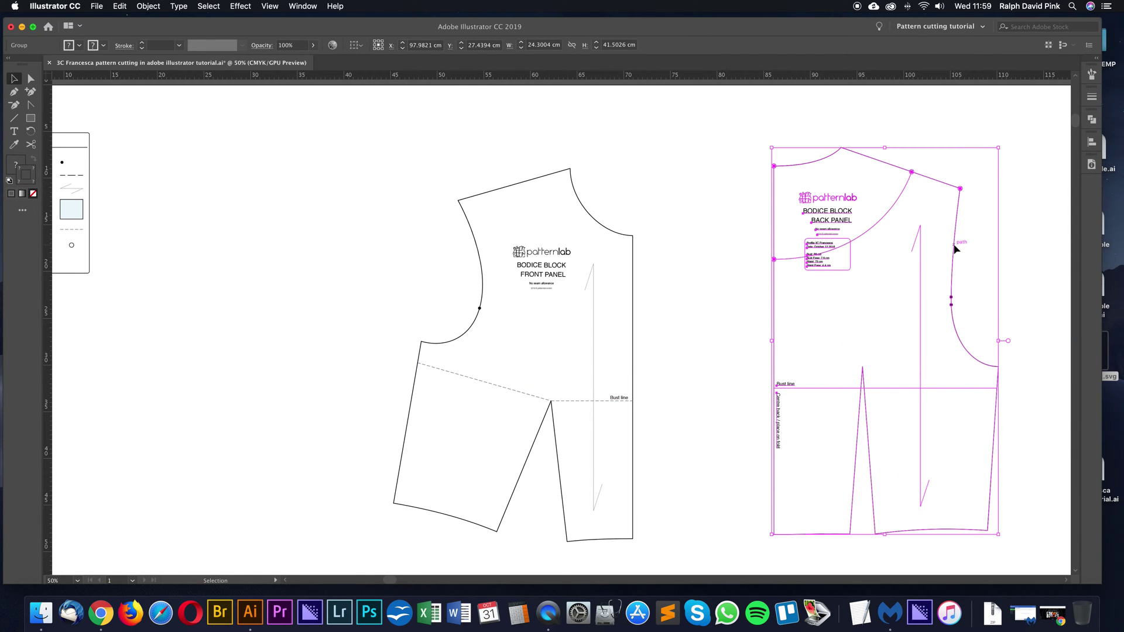
drag(955, 249, 837, 270)
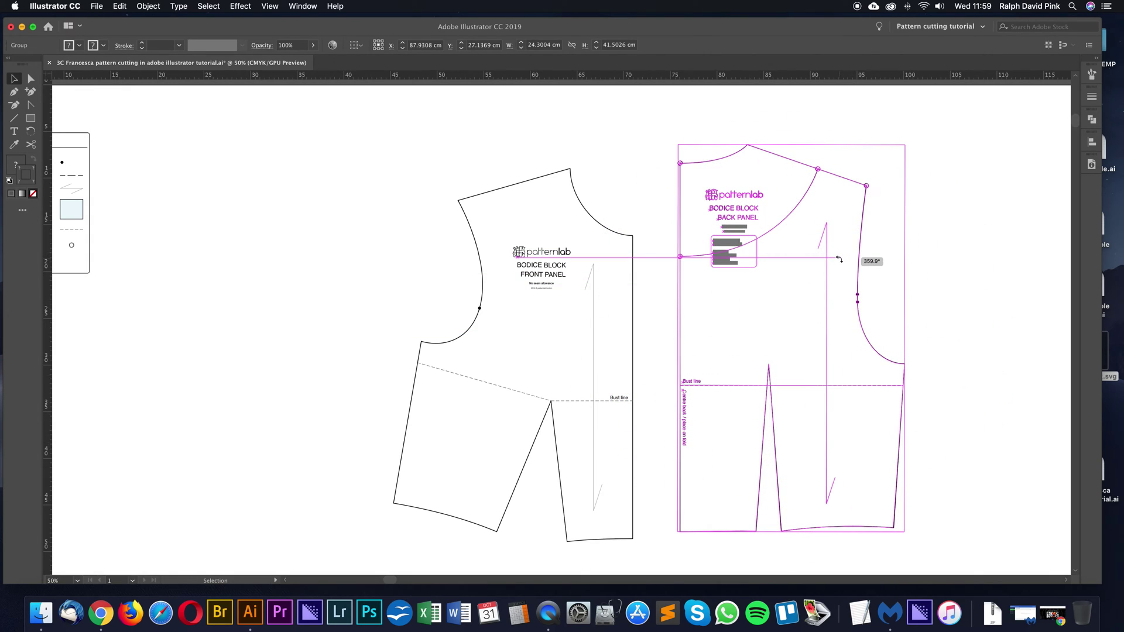
drag(683, 274, 644, 281)
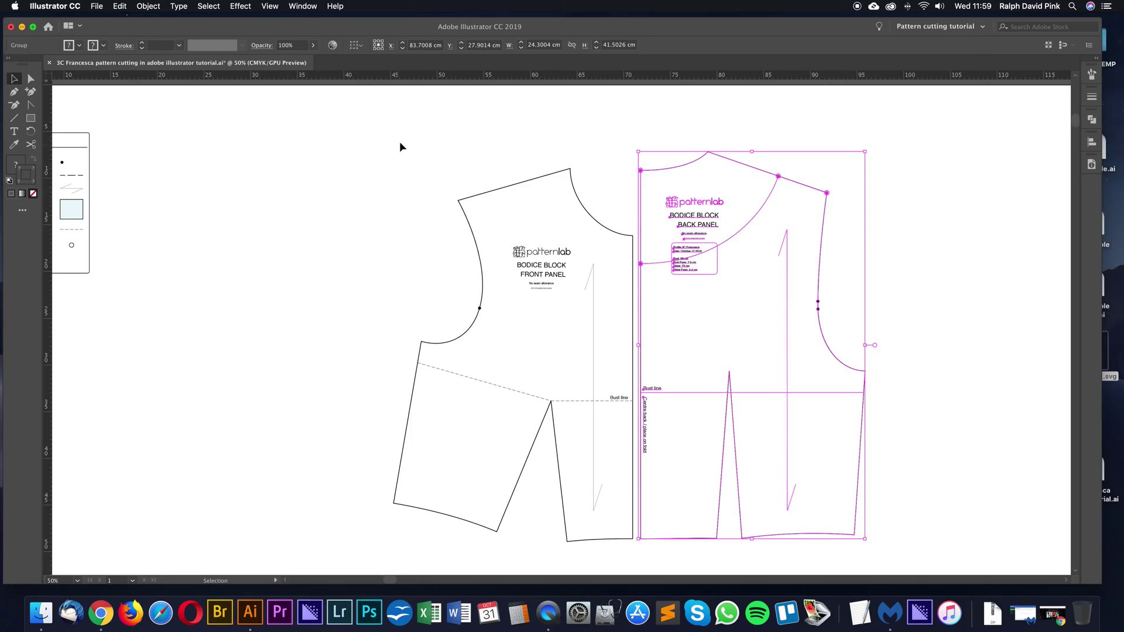
Shift both panels left across the artboard, leaving the back panel at X 61.63 cm
drag(400, 142, 901, 489)
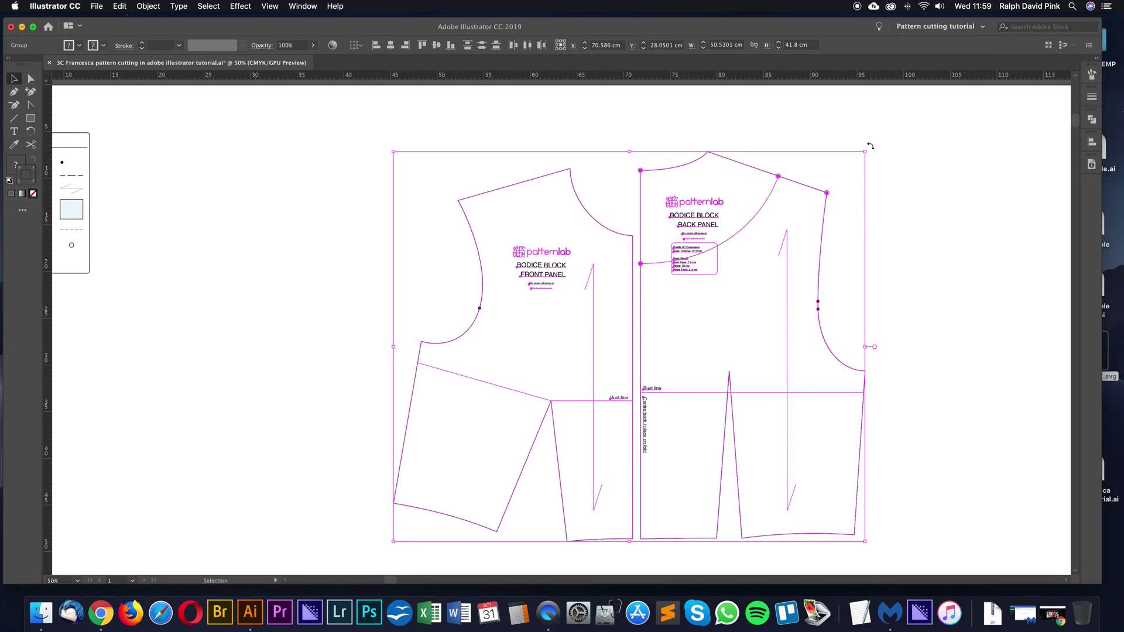
drag(870, 146, 780, 224)
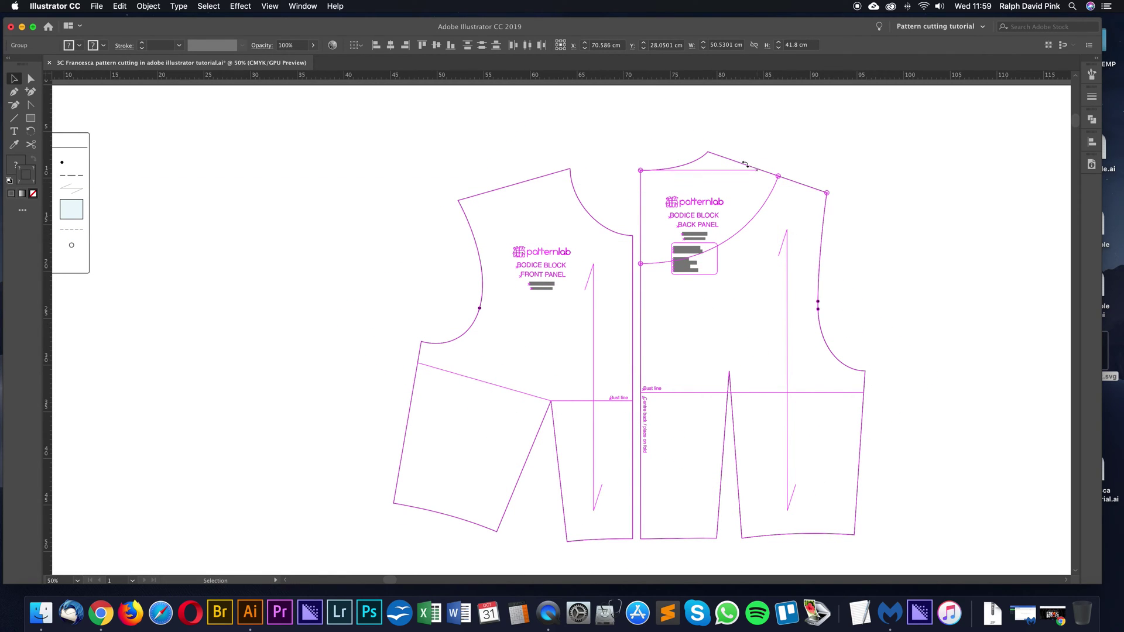
drag(745, 164, 810, 269)
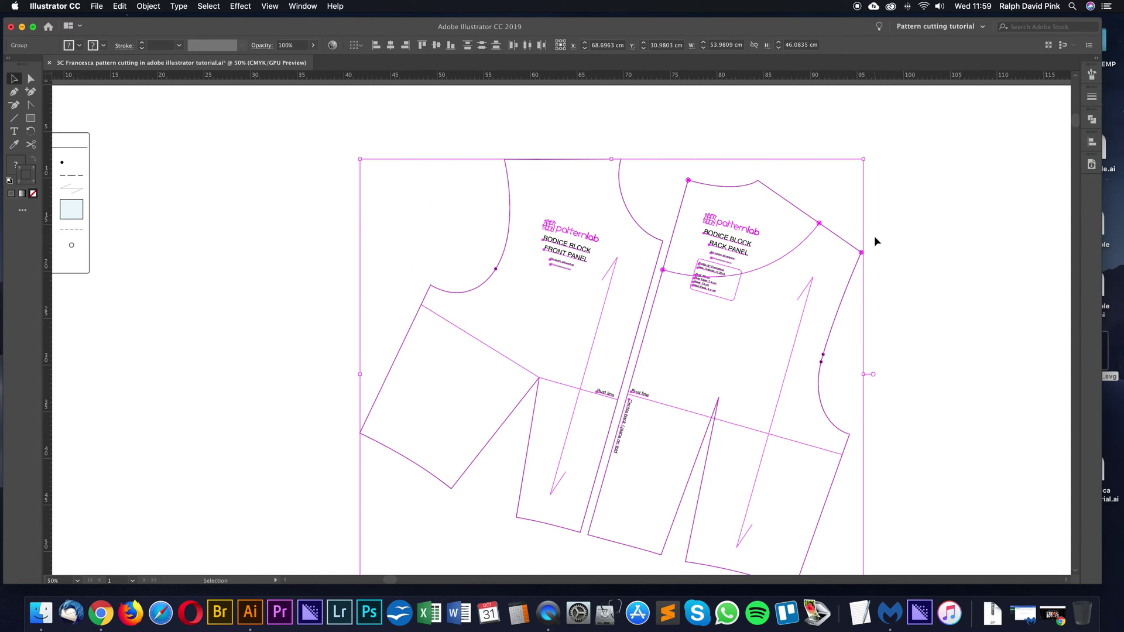
key(super+z)
drag(824, 231, 564, 208)
click(433, 148)
drag(425, 181, 479, 181)
key(space)
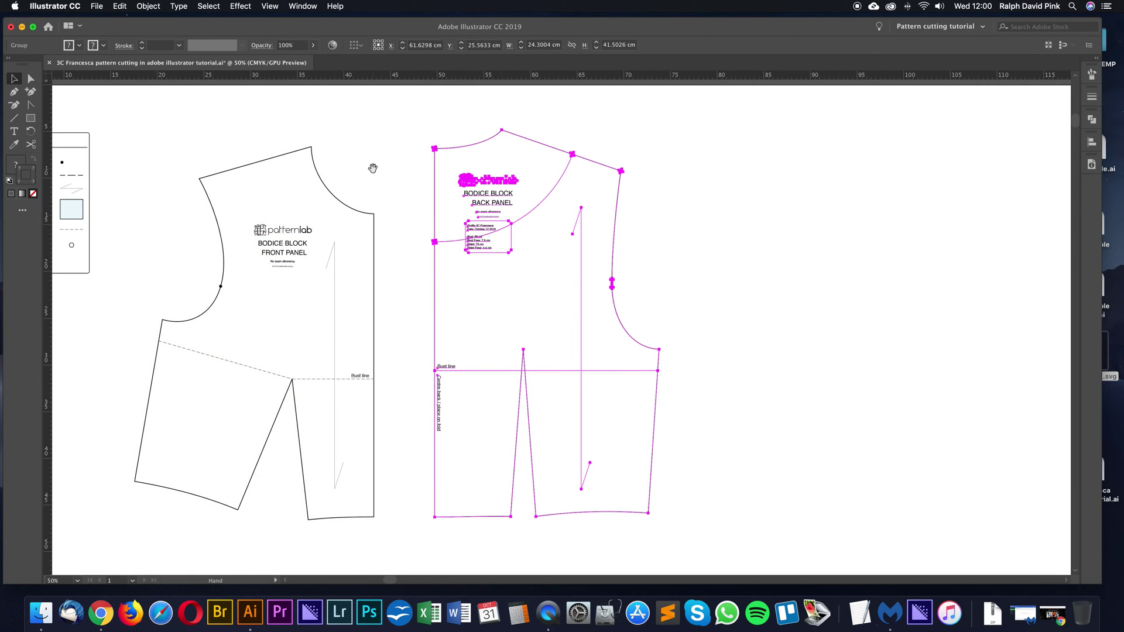
drag(373, 168, 493, 179)
click(510, 164)
key(space)
drag(201, 140, 224, 133)
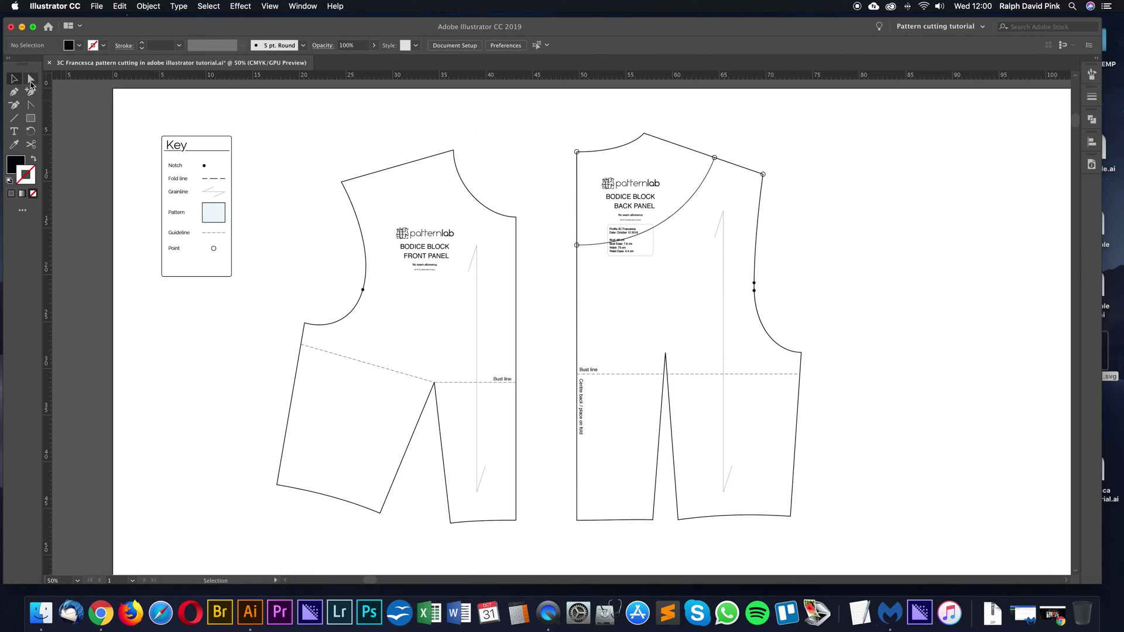
click(398, 166)
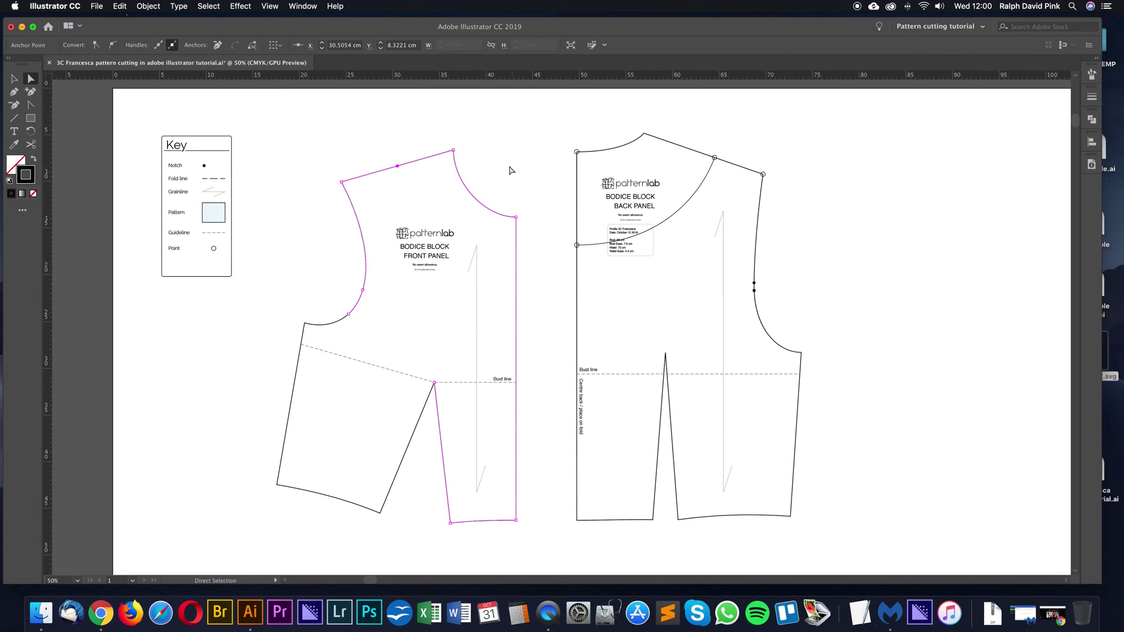
drag(453, 151, 482, 143)
key(super+z)
click(490, 183)
drag(474, 196, 457, 230)
key(super+z)
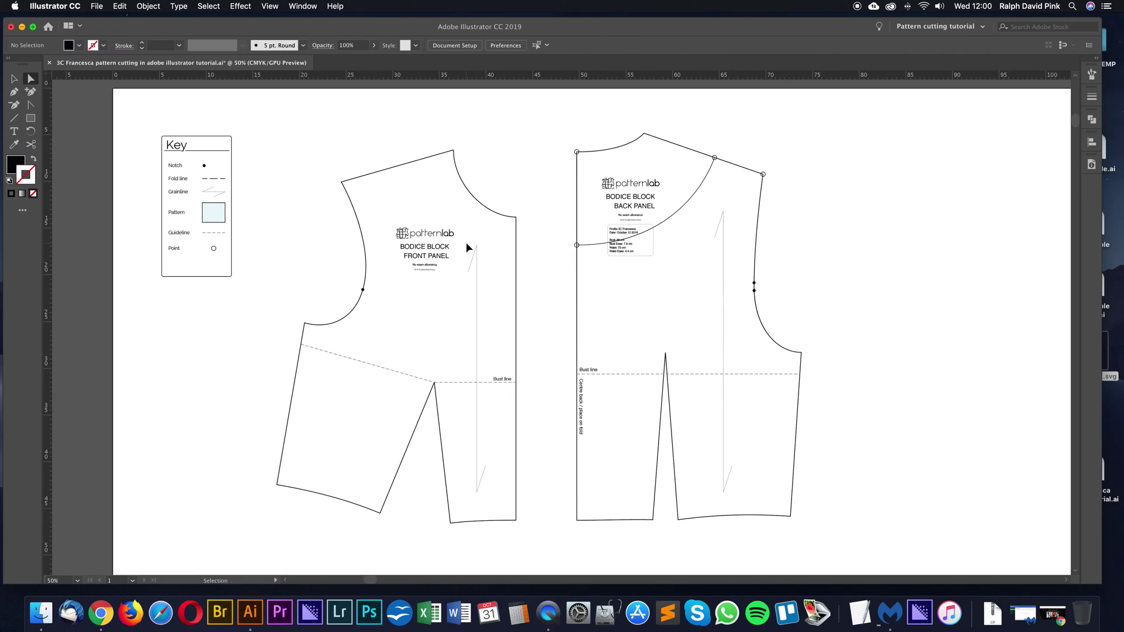
key(super+plus)
key(super+equal)
click(314, 189)
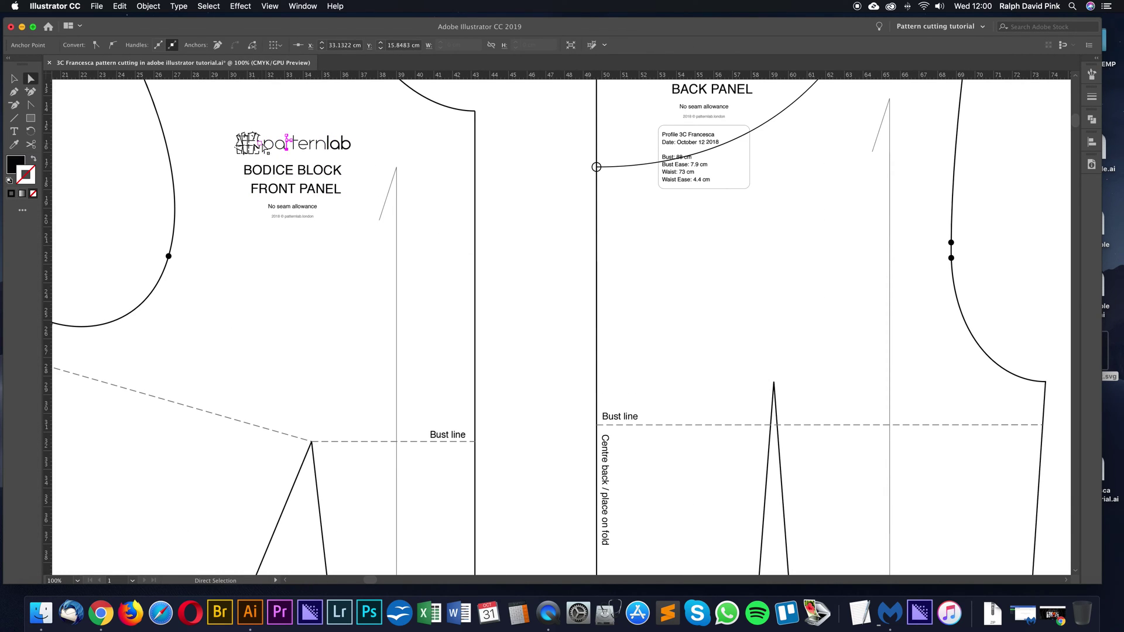
click(280, 209)
click(323, 212)
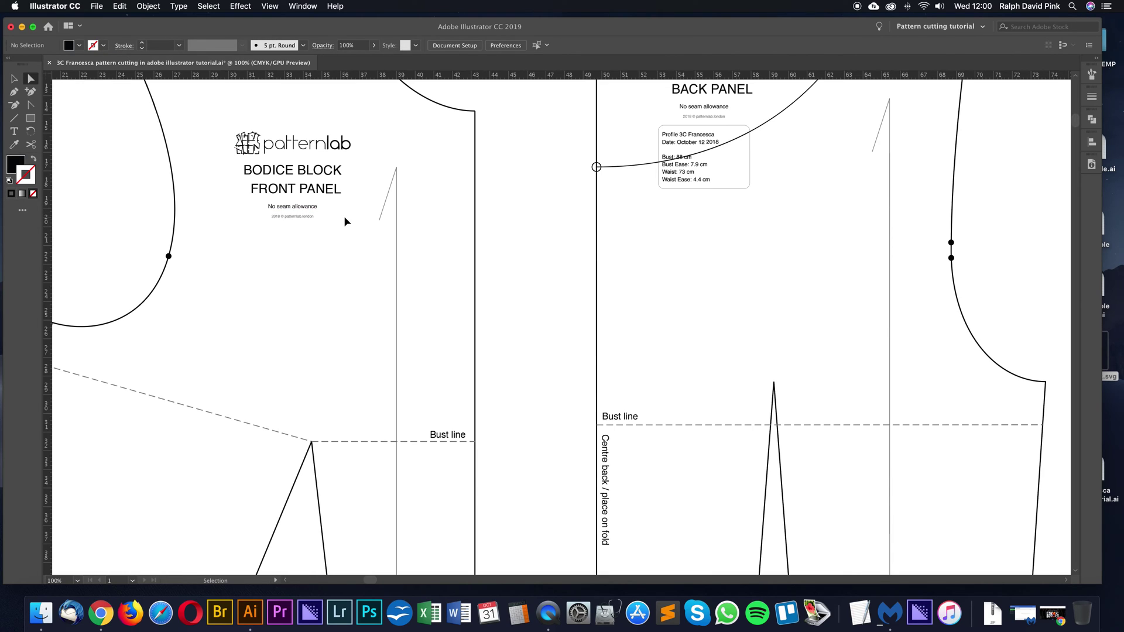
key(super+minus)
key(super+minus)
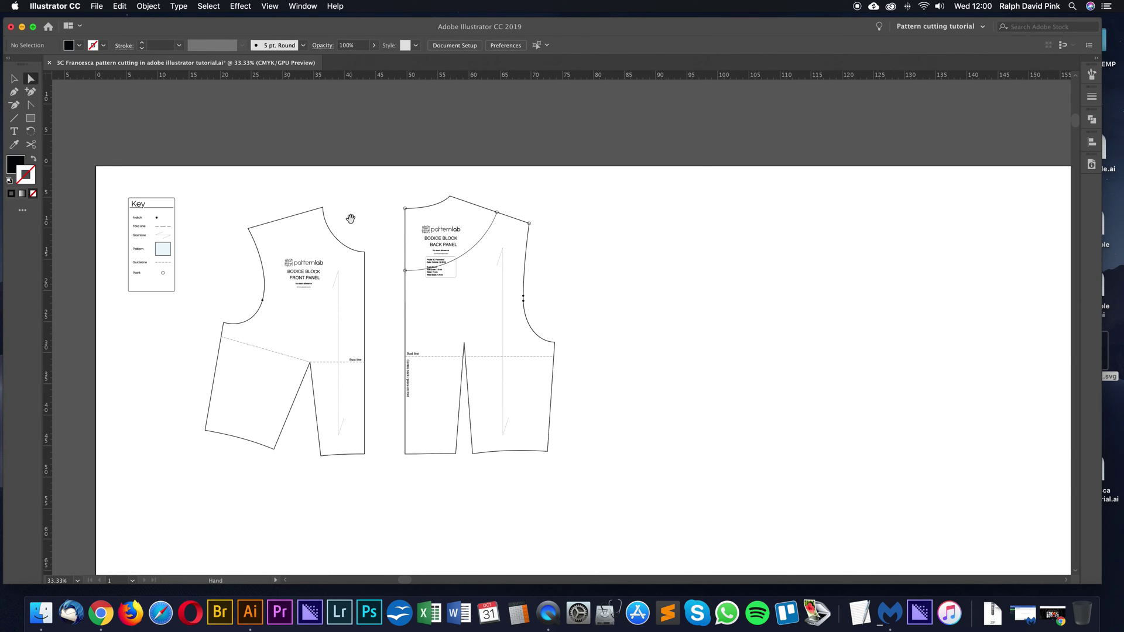
drag(403, 242, 370, 176)
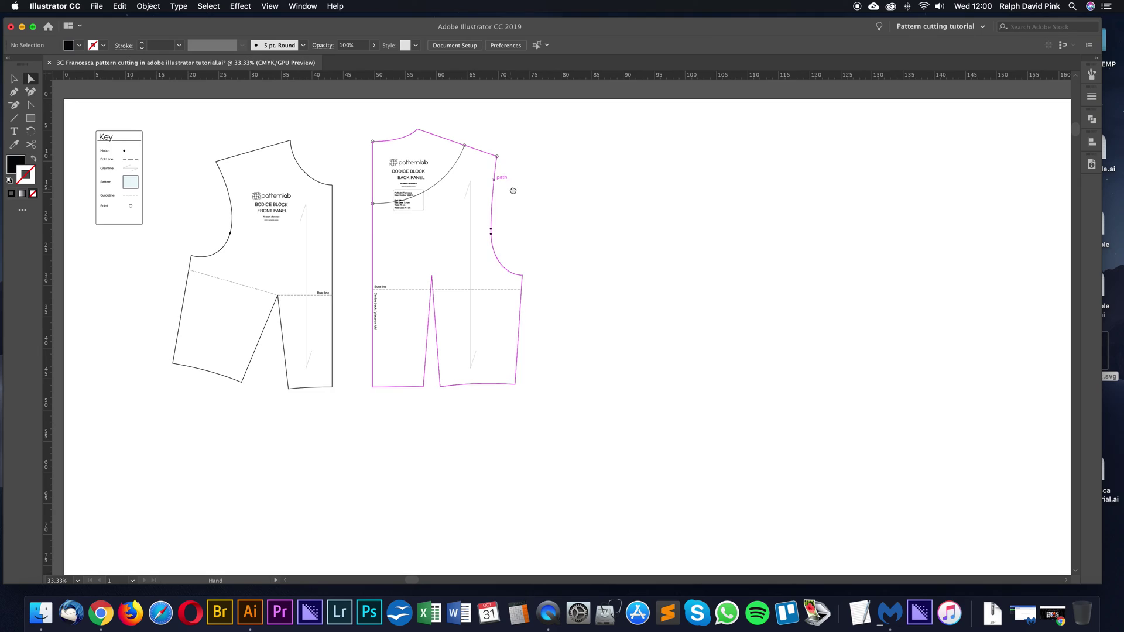
mouse_move(511, 190)
mouse_down()
mouse_move(534, 190)
mouse_move(518, 188)
mouse_up()
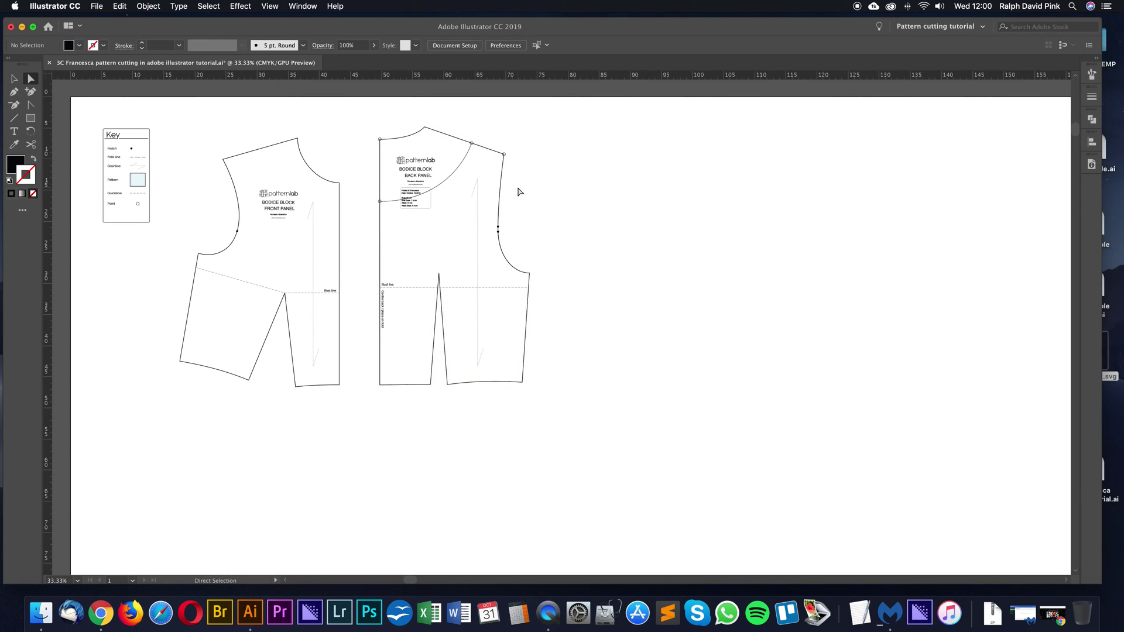